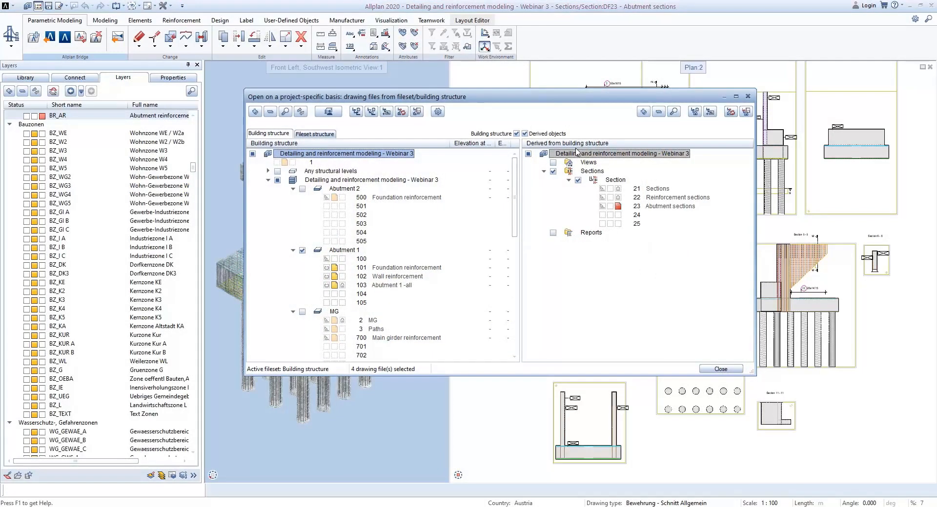
- Insert a new report level under Reports in the derived structure and name it Report MG
left_click(592, 233)
right_click(598, 237)
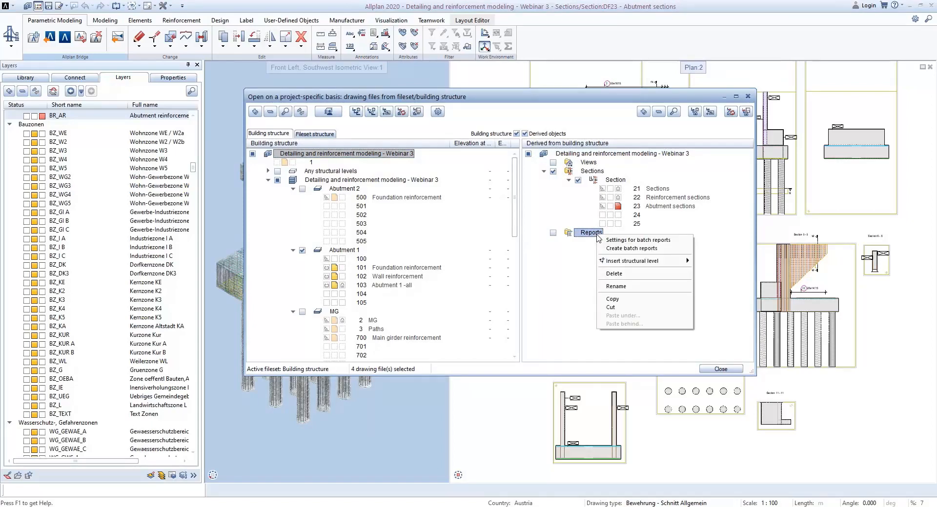
mouse_move(683, 262)
left_click(709, 268)
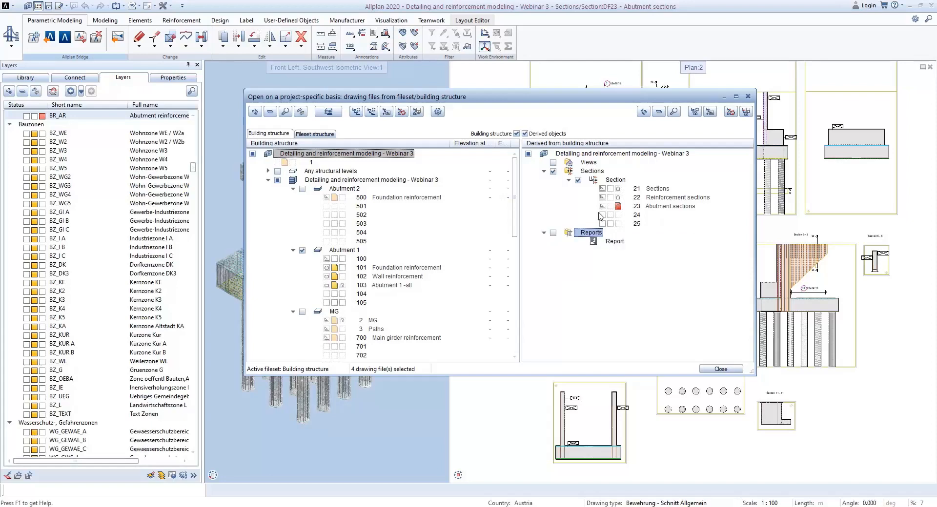
double_click(622, 242)
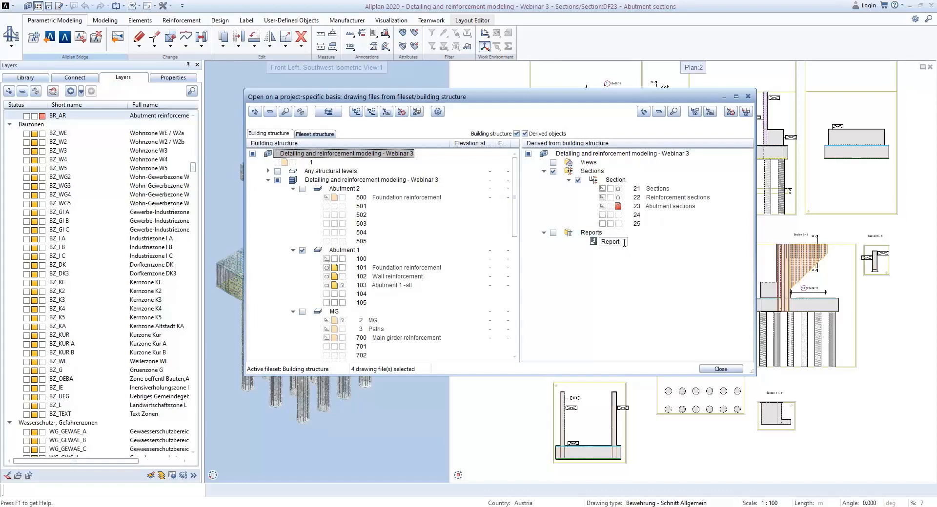
key("Return")
- Assign drawing file 2 MG as the source drawing file for Report MG
right_click(625, 244)
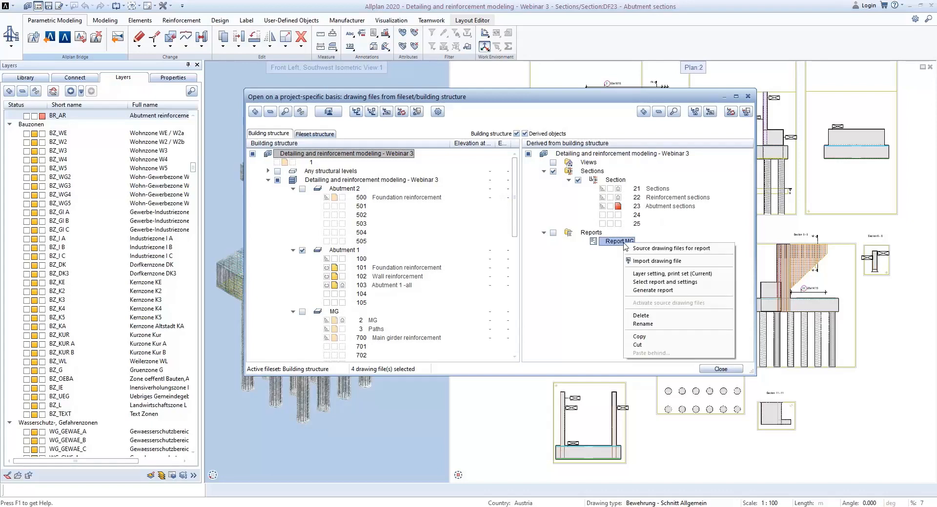
left_click(718, 252)
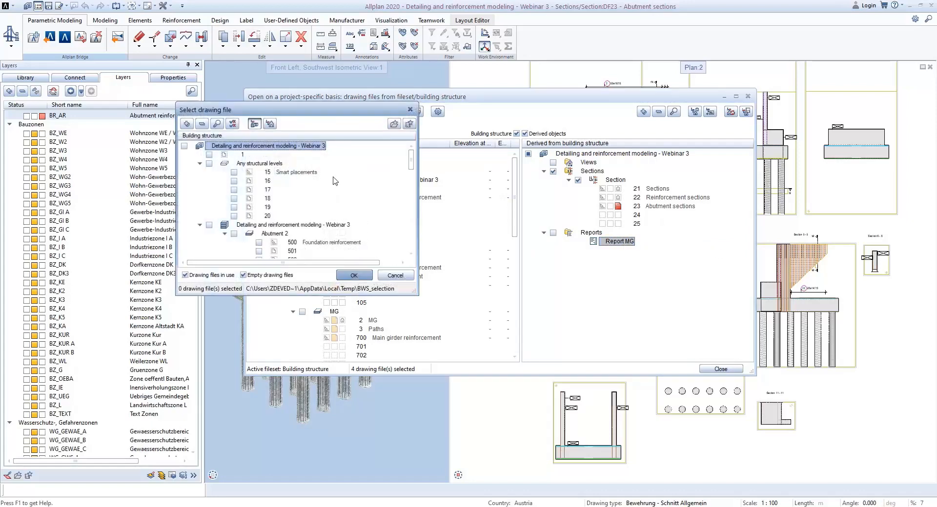
scroll(316, 207, "down", 2)
scroll(316, 208, "down", 2)
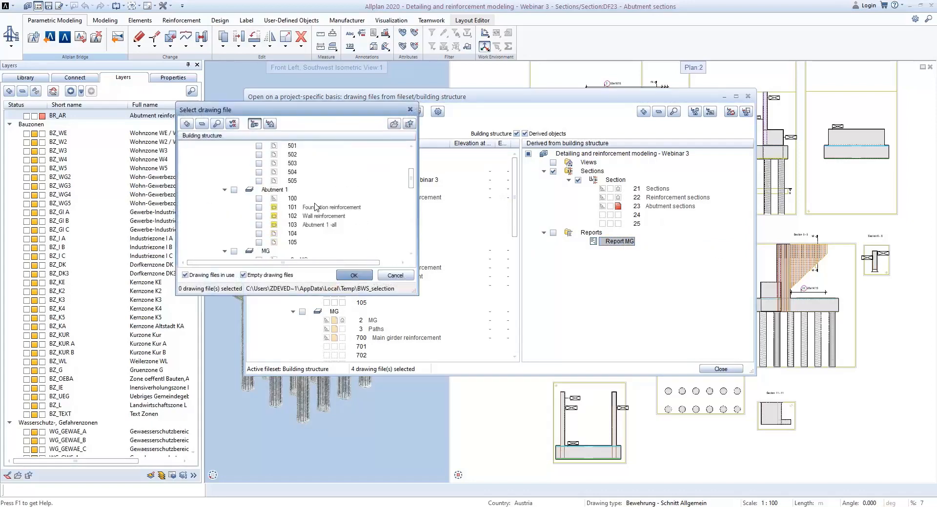
scroll(316, 207, "down", 2)
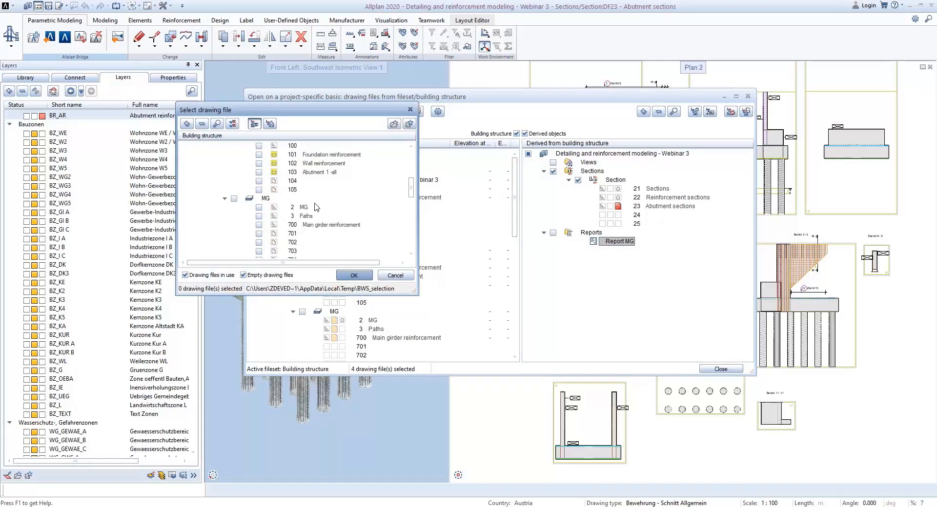
left_click(256, 208)
left_click(363, 277)
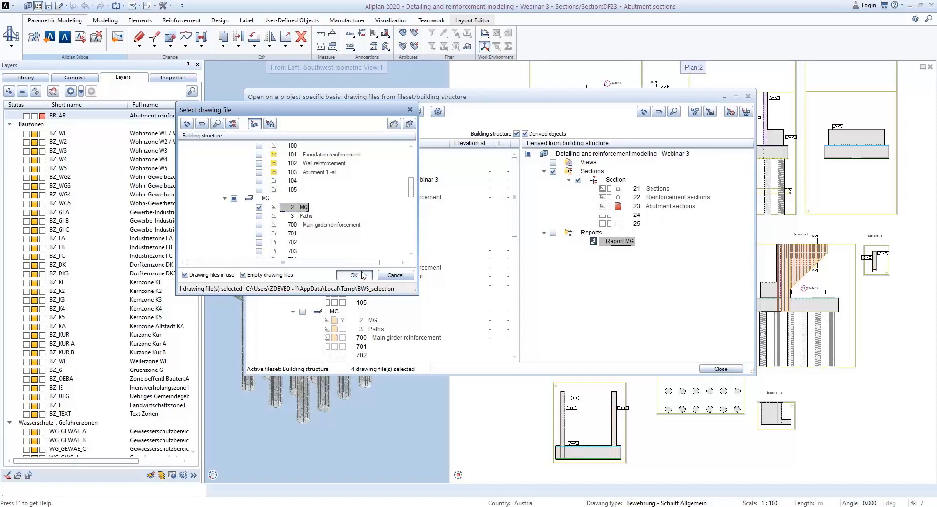
- Set Report MG to use the Concreting work.rdlc template with Report Viewer as the output file type
right_click(631, 246)
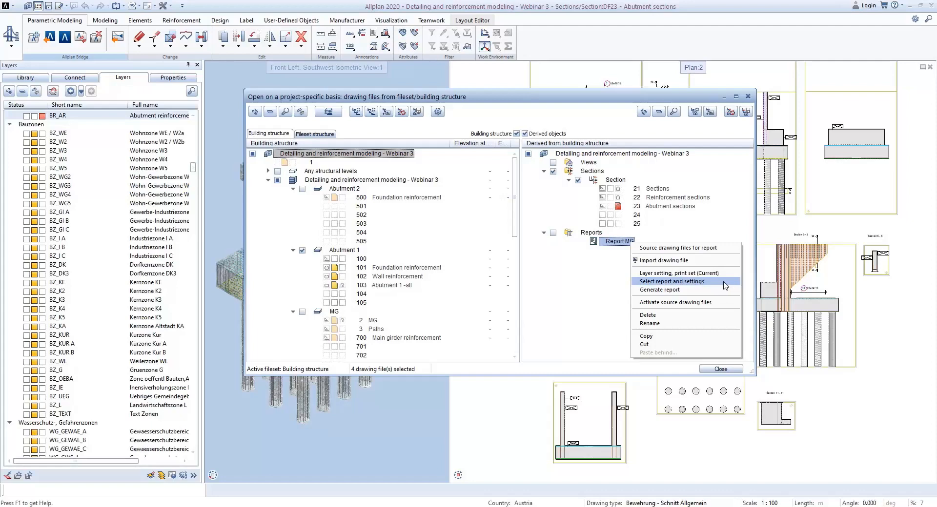
left_click(725, 282)
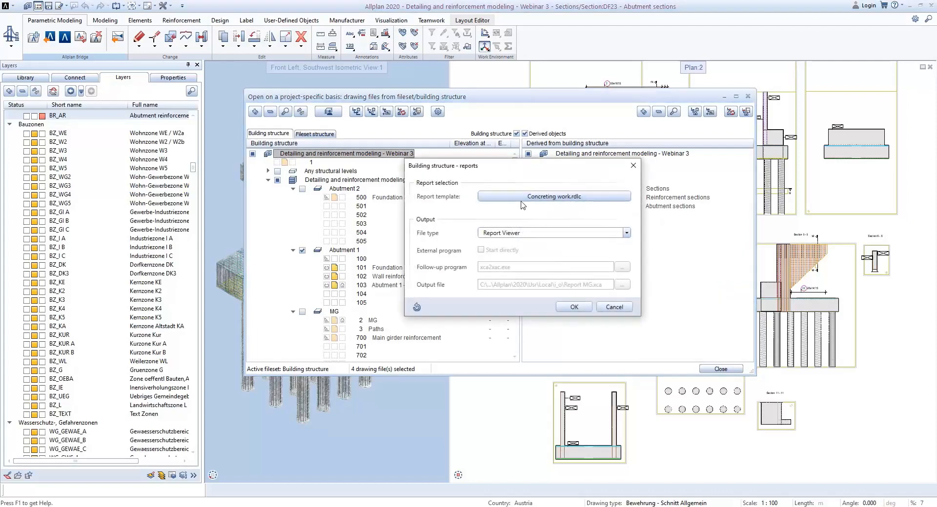
left_click(525, 197)
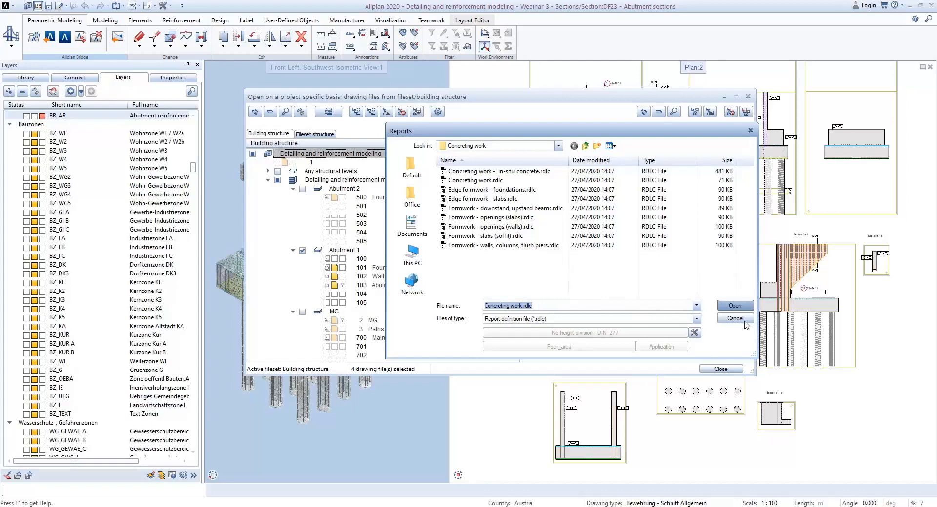
left_click(735, 306)
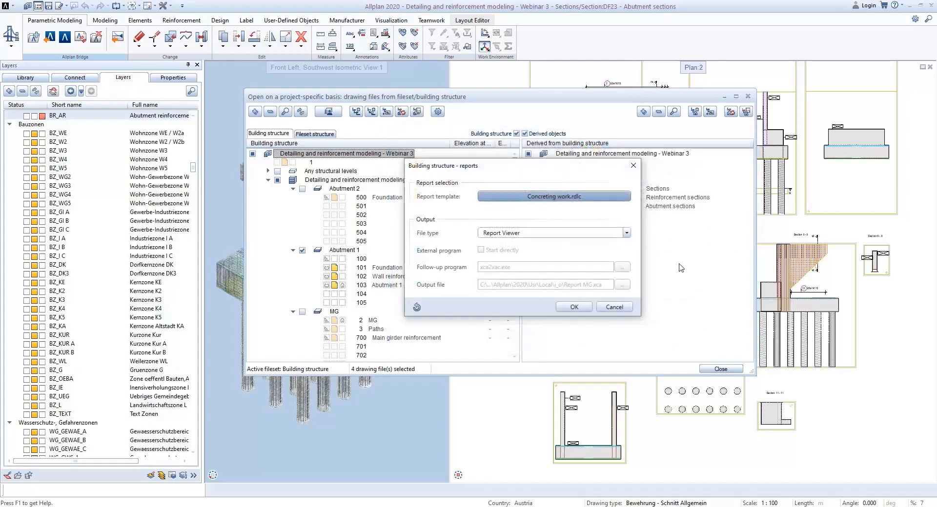
left_click(526, 235)
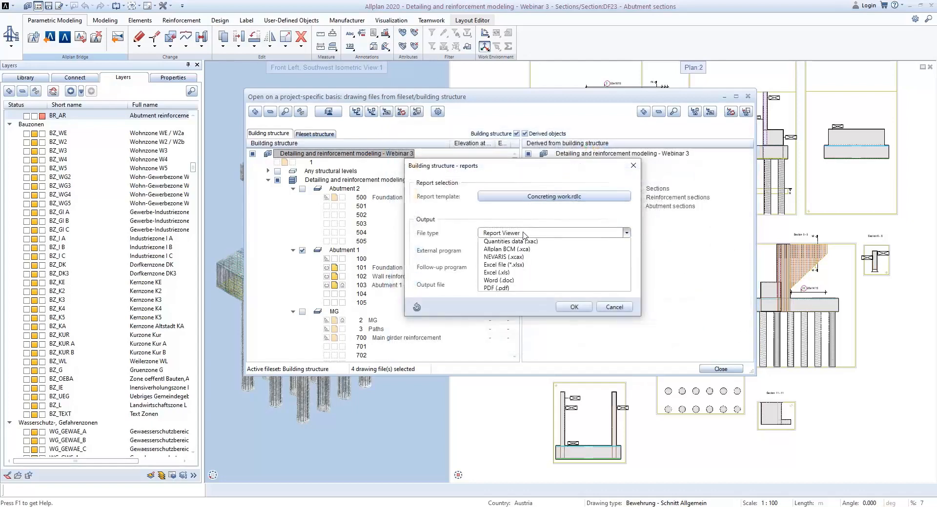
left_click(551, 237)
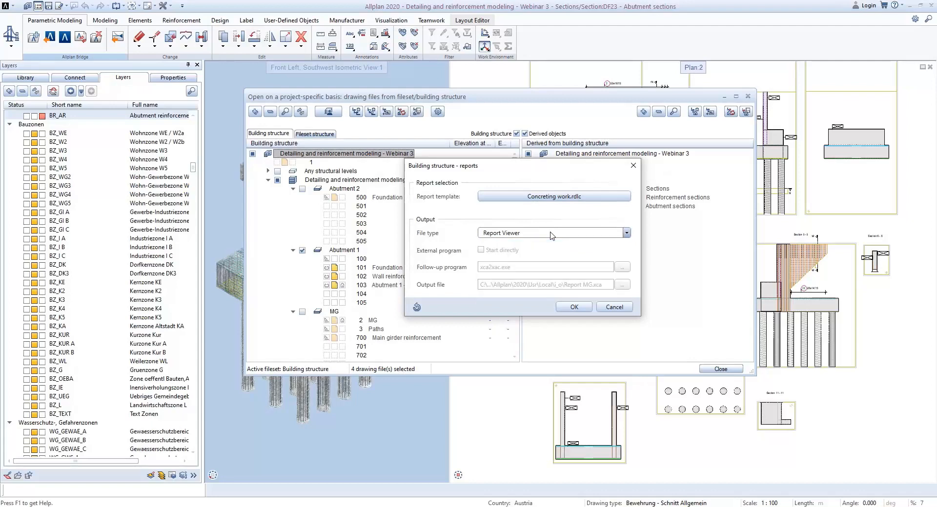
left_click(574, 307)
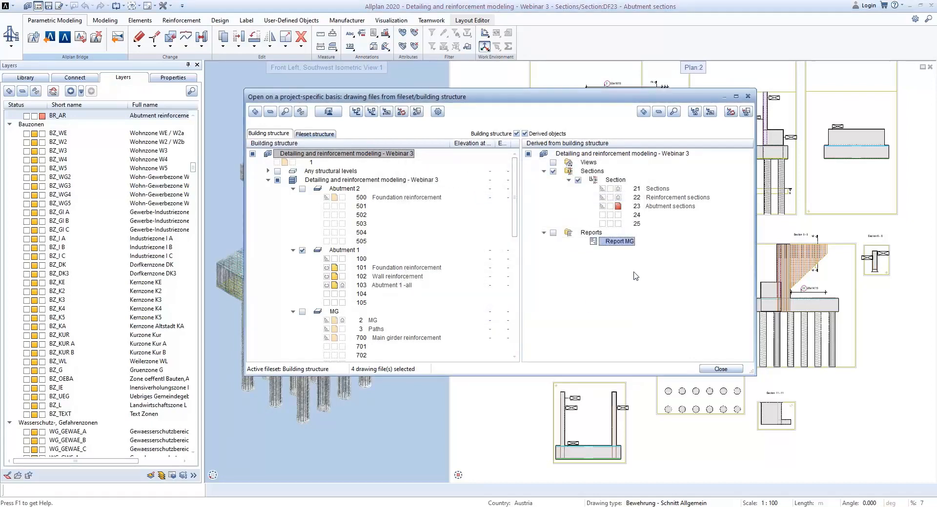
- Generate Report MG and examine the listed concrete components and quantities at full window size
right_click(631, 247)
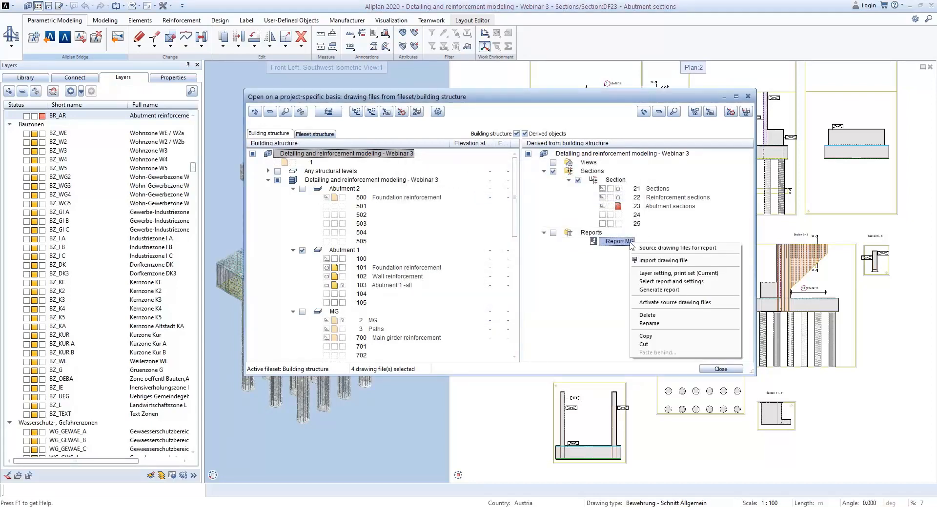
left_click(718, 291)
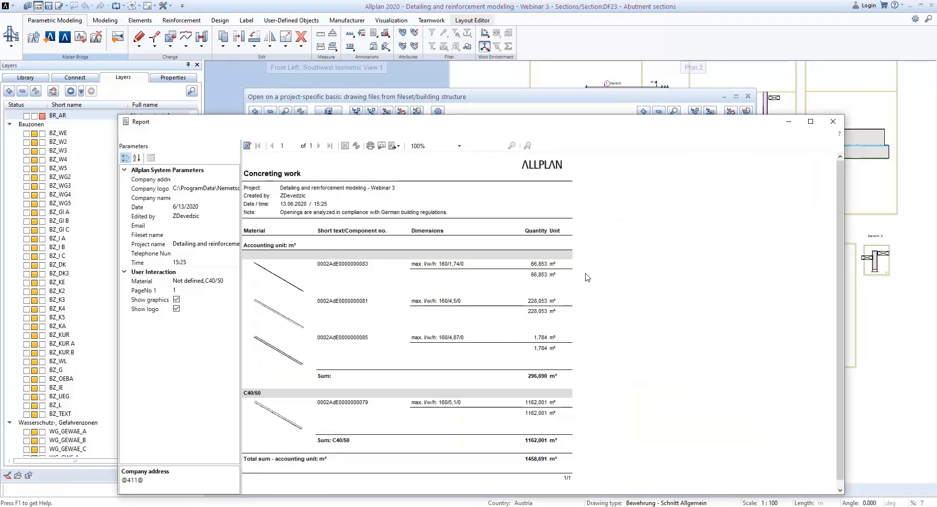
double_click(464, 126)
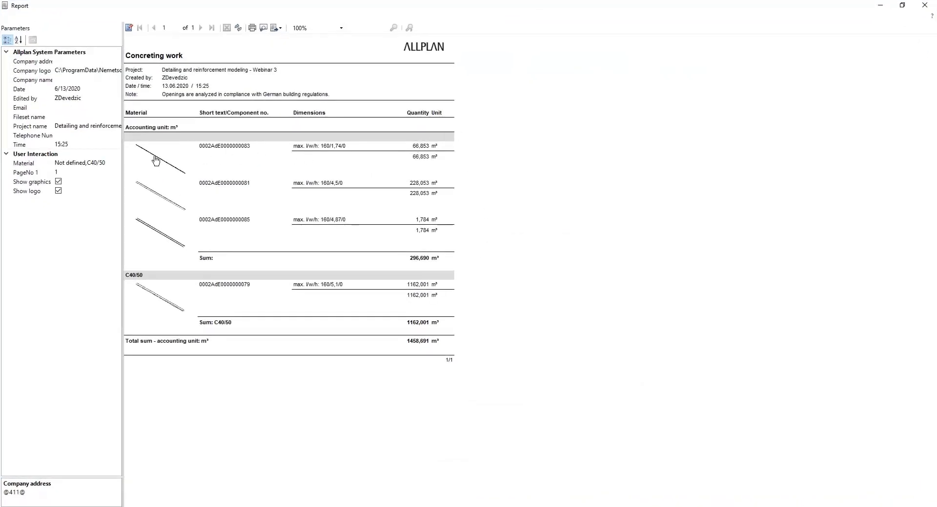
scroll(155, 161, "up", 3, "ctrl")
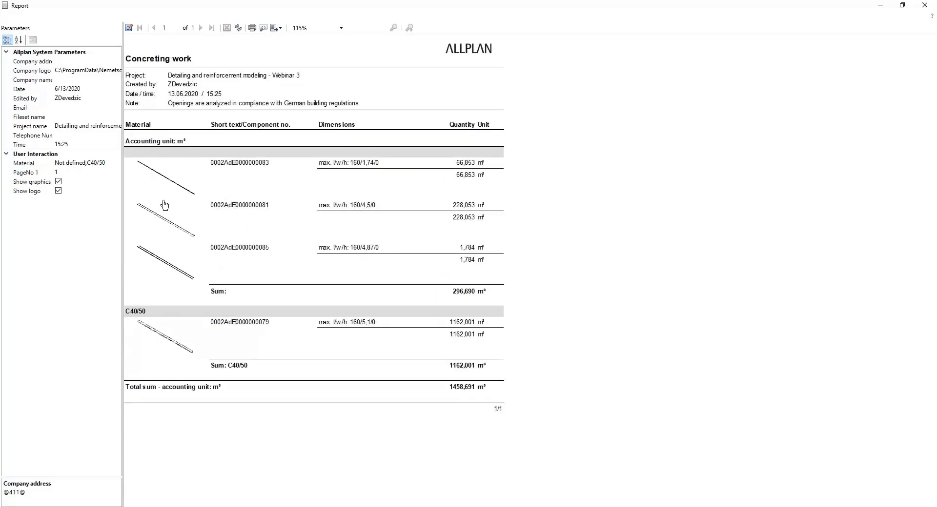
scroll(186, 437, "up", 1, "ctrl")
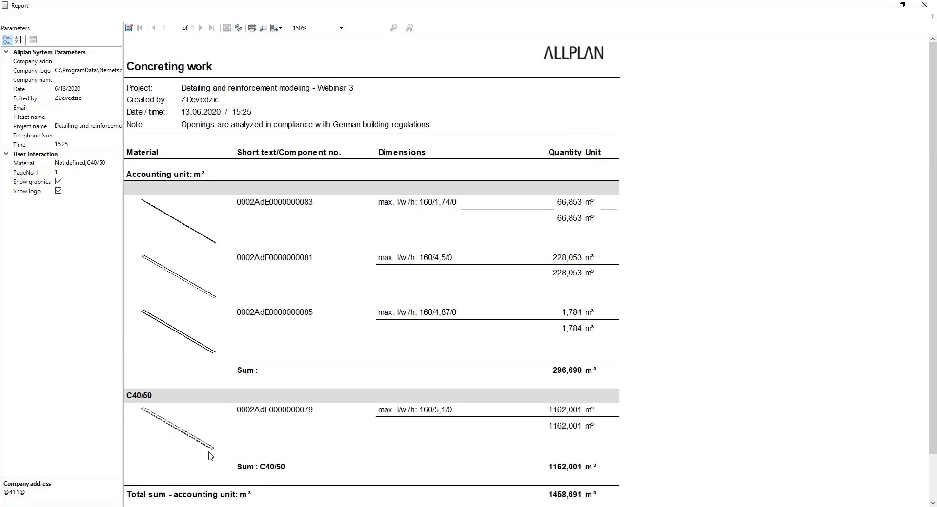
scroll(353, 340, "down", 2, "ctrl")
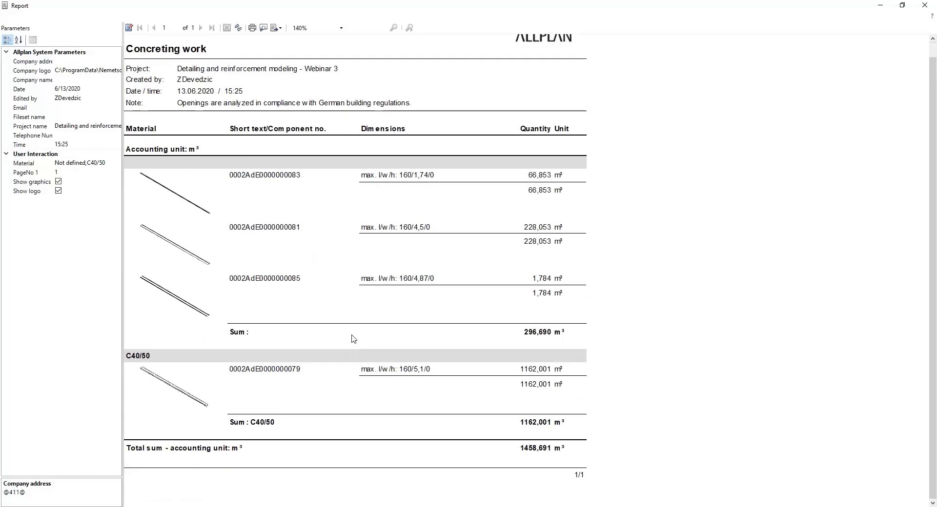
- Open the report in the Layout Designer and set the Created by field's value to the Company_Name parameter
left_click(129, 28)
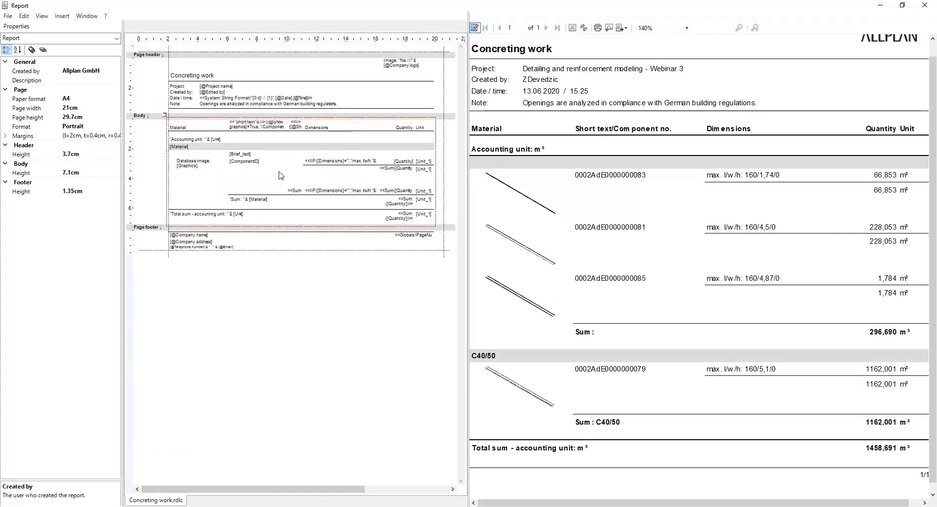
left_click(232, 88)
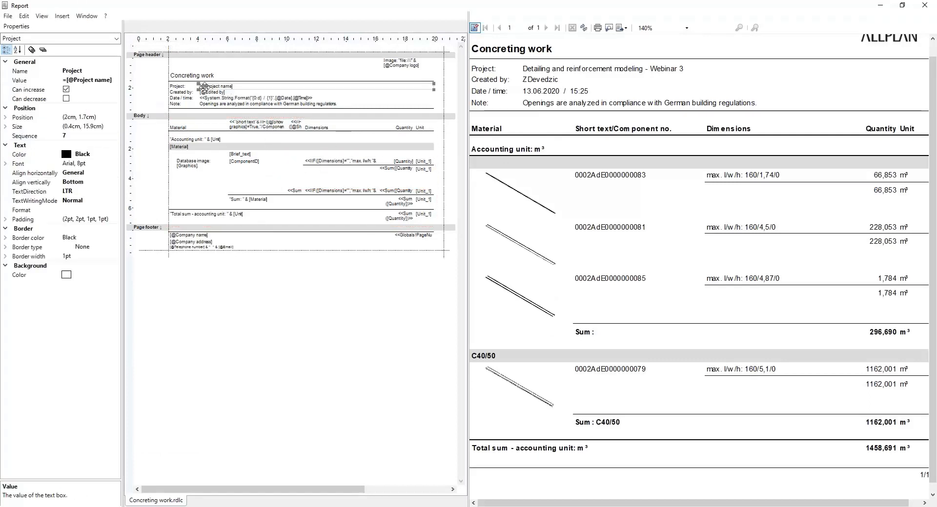
left_click(219, 92)
left_click(80, 82)
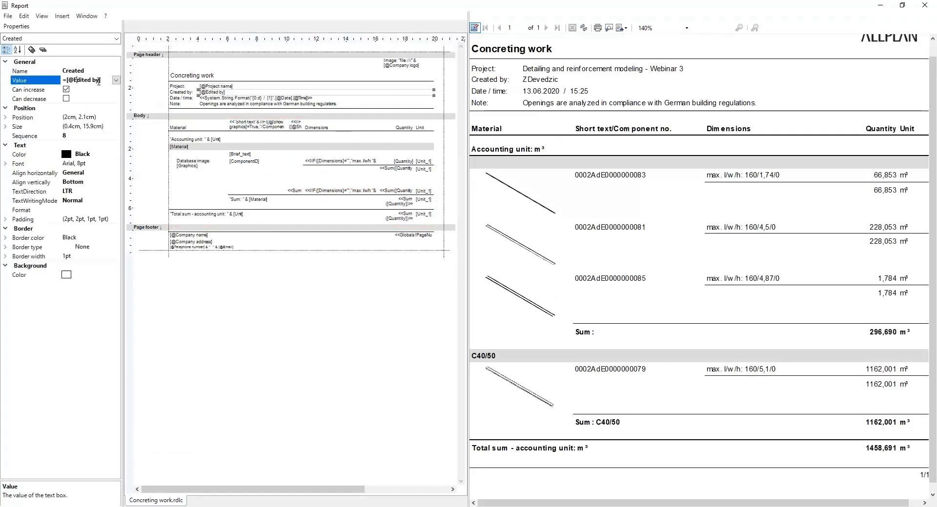
left_click(117, 81)
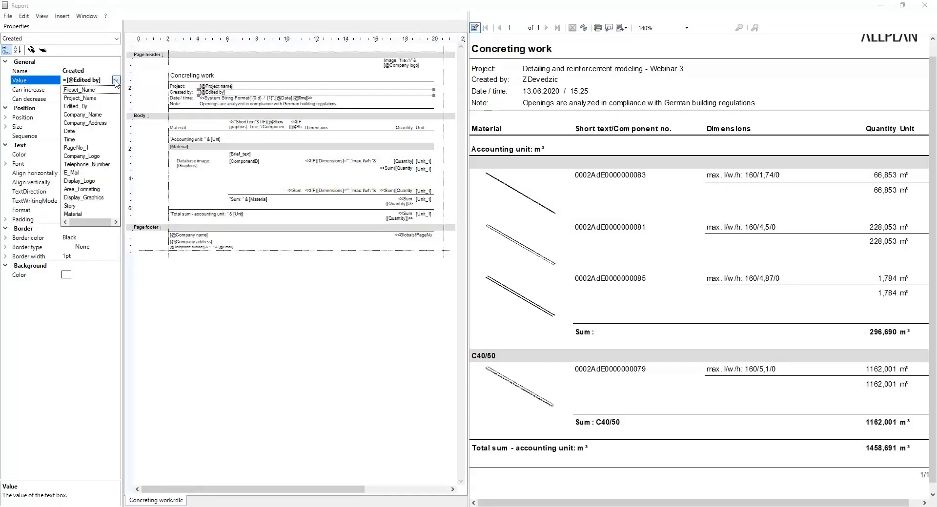
left_click(102, 122)
- Delete the note about German building regulations and its Note label from the report's page header
left_click(204, 105)
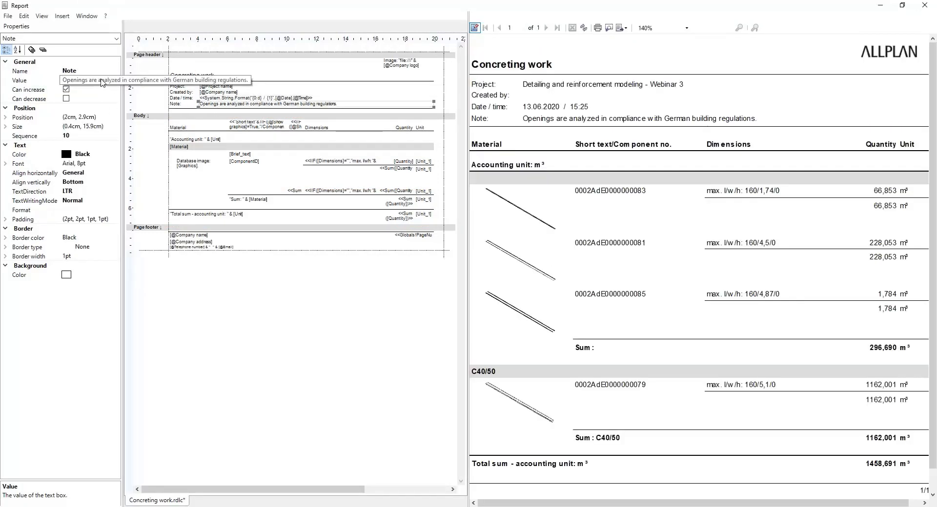
left_click(89, 80)
left_click(90, 80)
left_click(90, 80)
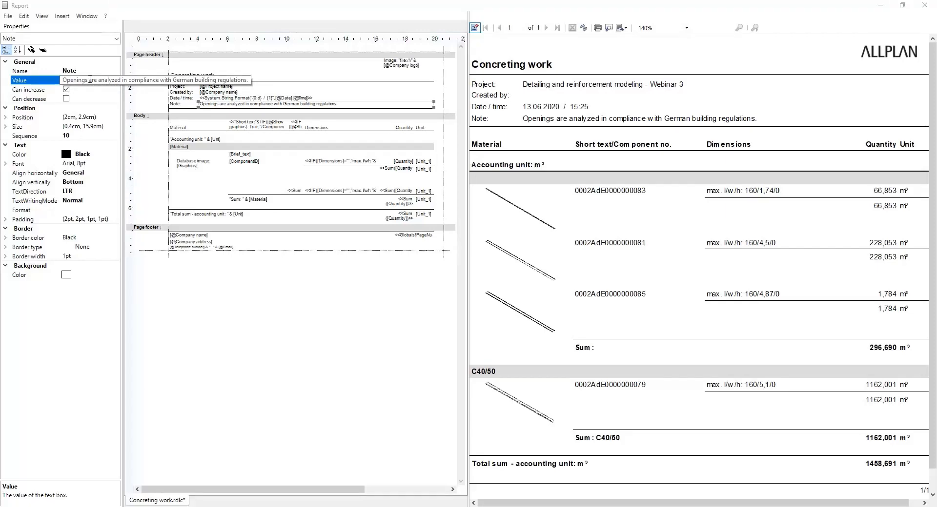
left_click(246, 104)
key("Delete")
left_click(218, 102)
left_click(174, 105)
key("Delete")
- Replace the value of the Created by field in the page header with the text ALLPLAN
left_click(229, 93)
double_click(234, 93)
type("ALLPLAN")
key("Return")
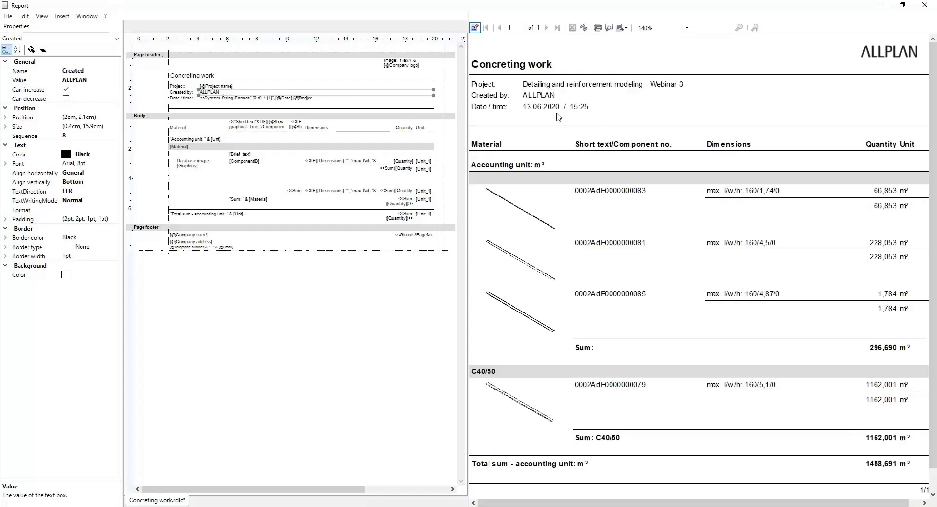
- Replace the value of the Date / time field in the page header with 30.06.2020
left_click(222, 98)
double_click(222, 98)
type("30")
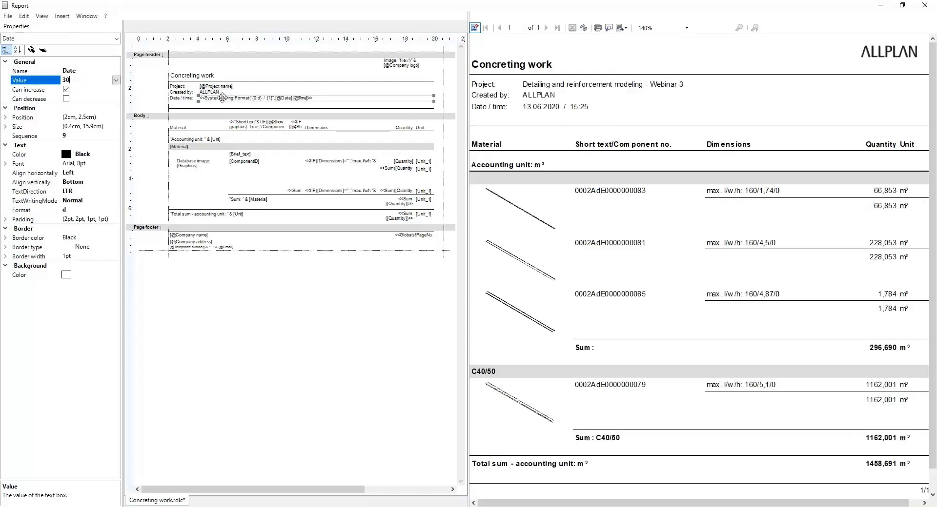
type(".06.2020.")
key("Return")
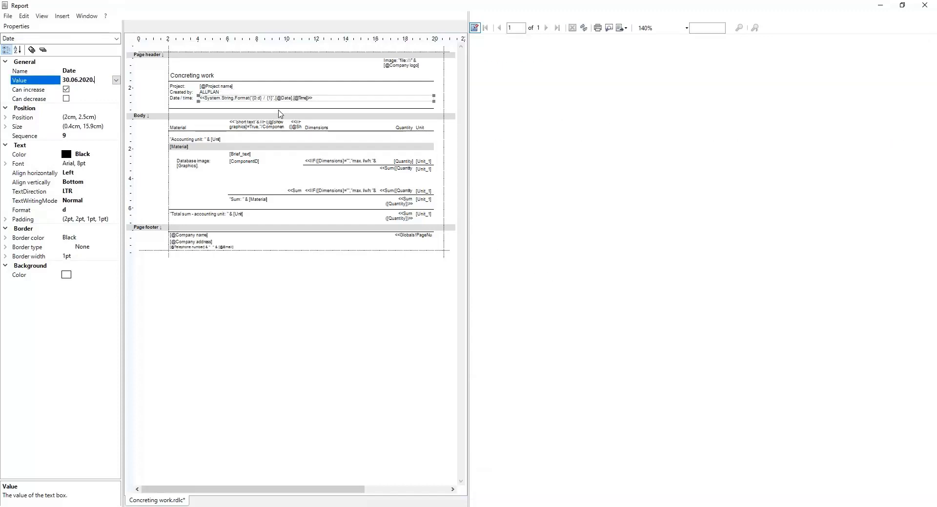
- Leave the Layout Designer without keeping the layout changes and close the report window
left_click(177, 127)
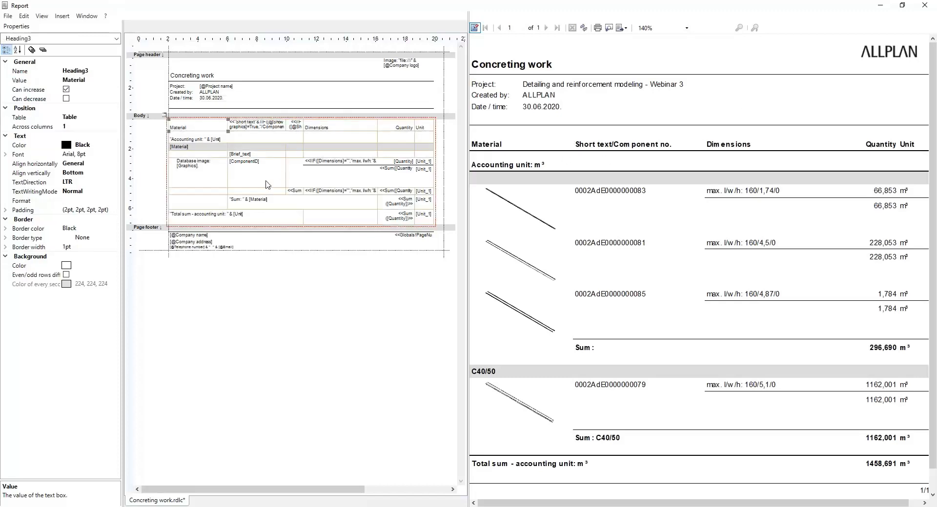
left_click(476, 28)
left_click(462, 279)
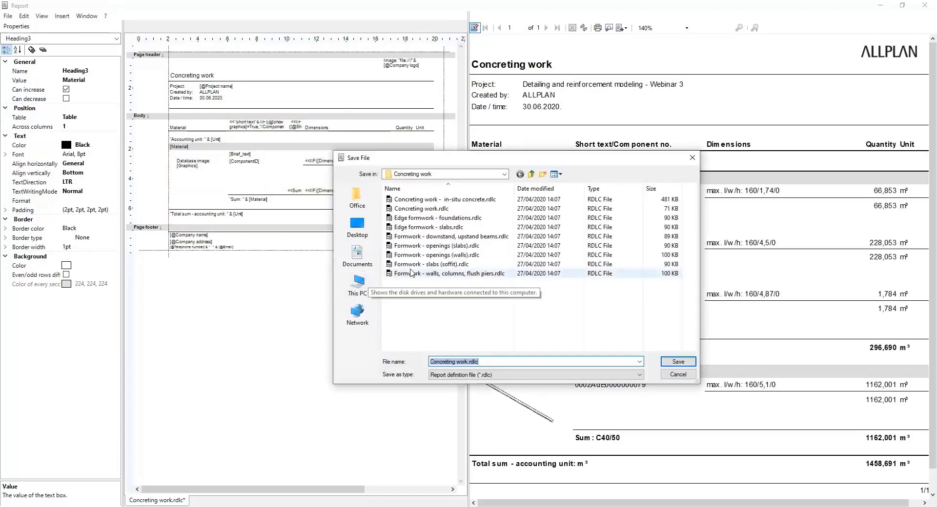
left_click(504, 362)
key("Return")
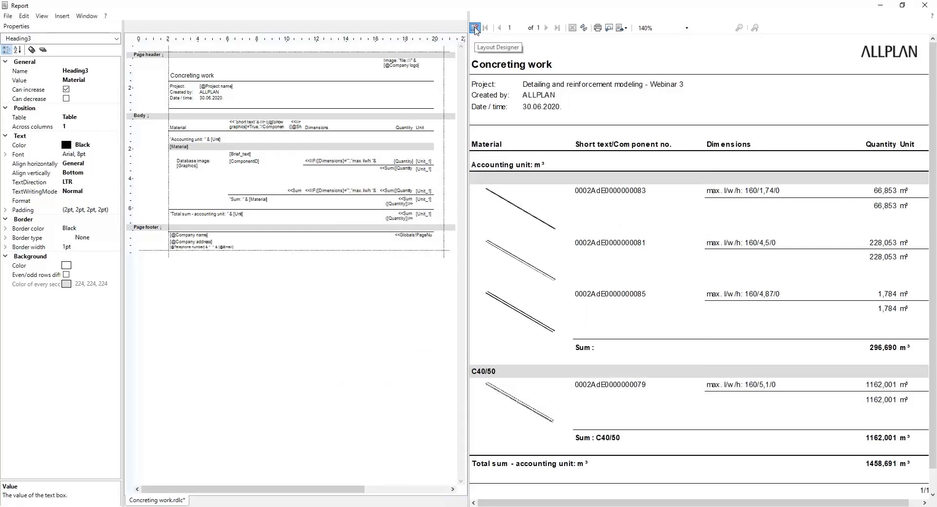
key("Return")
scroll(403, 238, "down", 1)
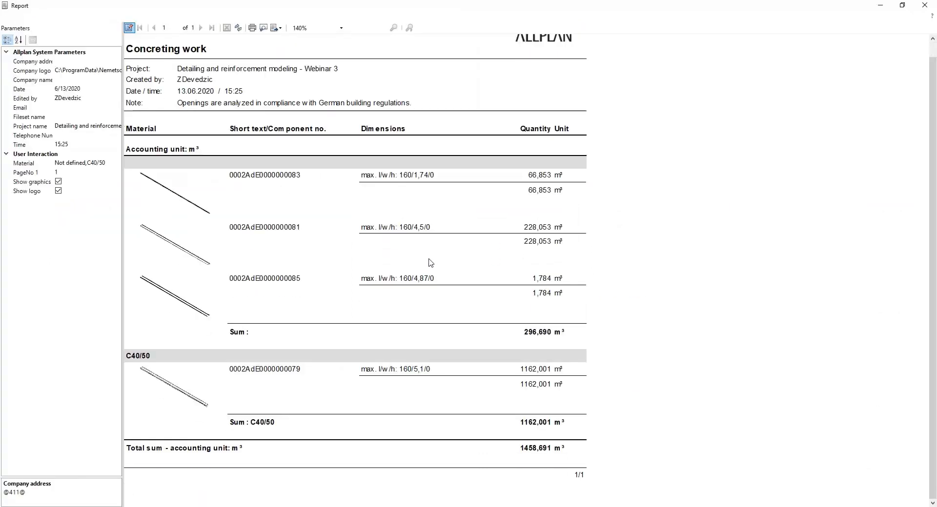
left_click(924, 5)
- Insert a new report under Reports in the derived structure and name it Report Reinforcement Abutment
right_click(589, 233)
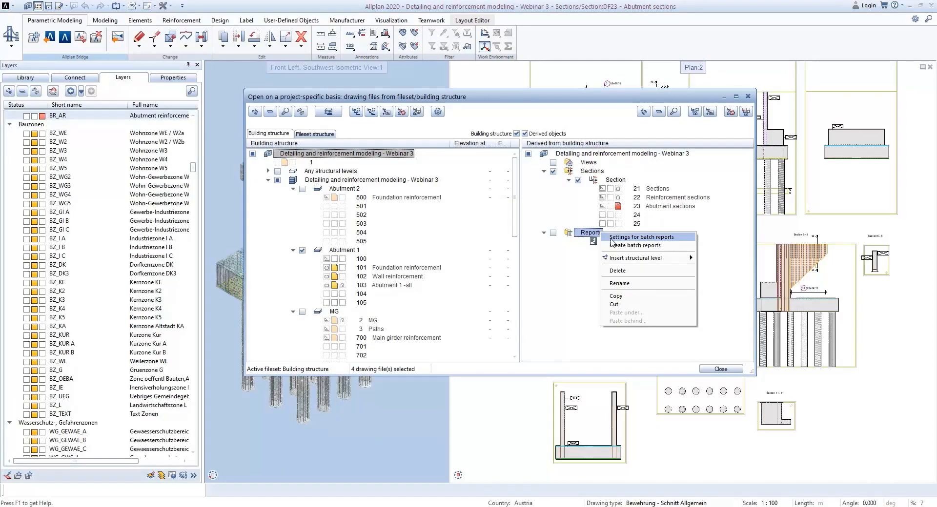
mouse_move(674, 258)
left_click(711, 258)
left_click(614, 242)
left_click(619, 242)
left_click(622, 242)
type("Reinforcme")
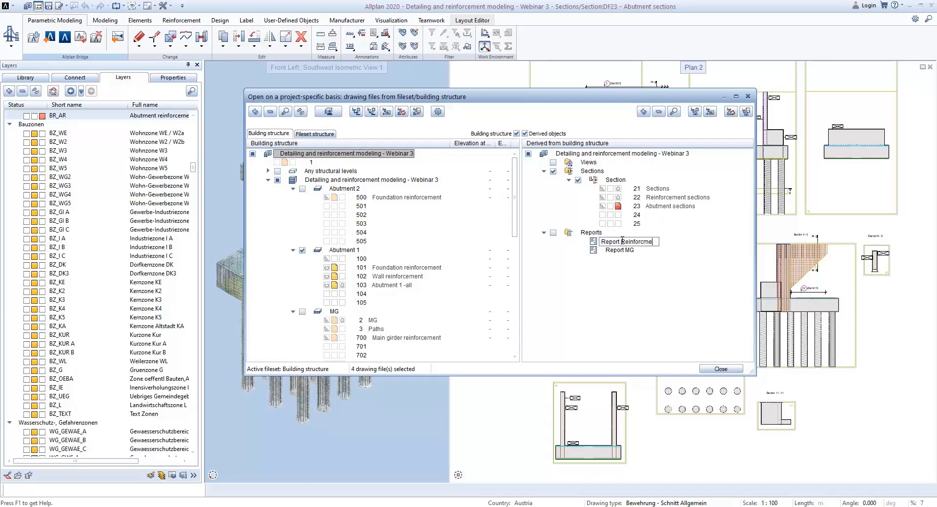
type("ement Abutment")
key("Return")
- Assign the Abutment 1 drawing files 101, 102 and 103 to Report Reinforcement Abutment
right_click(656, 244)
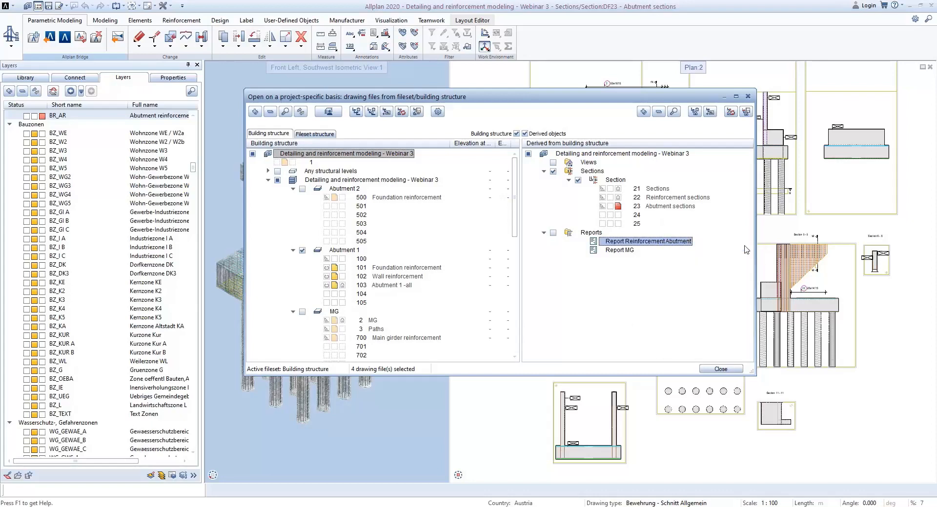
left_click(683, 247)
scroll(307, 198, "down", 3)
scroll(306, 194, "up", 1)
left_click(259, 181)
left_click(259, 190)
left_click(259, 199)
scroll(361, 195, "down", 2)
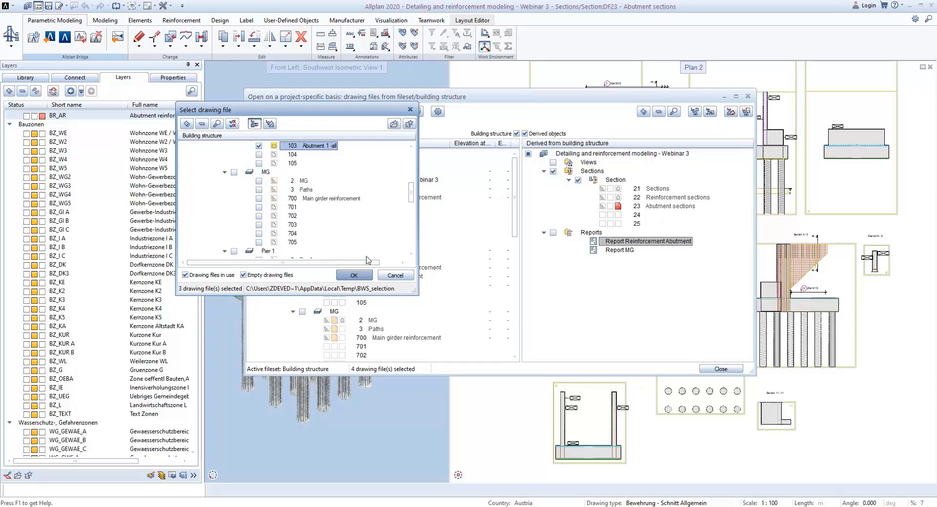
left_click(365, 276)
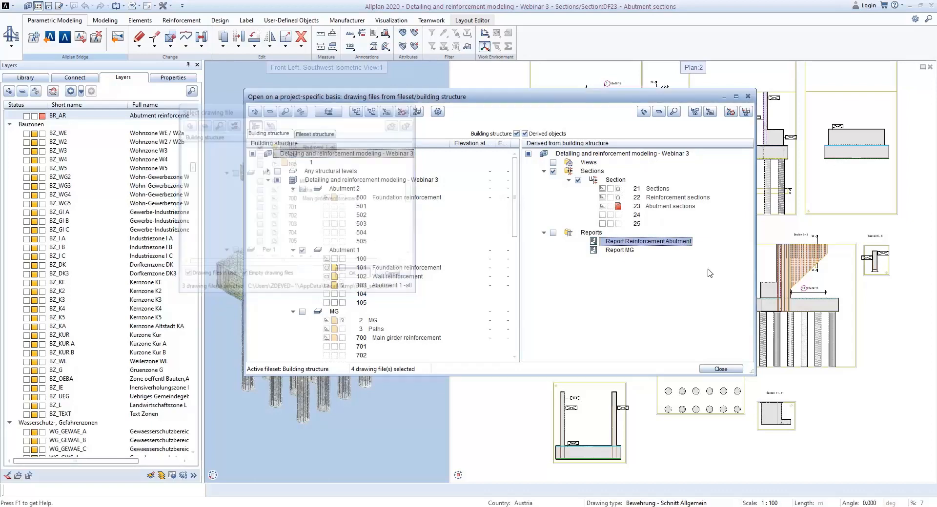
- Set the abutment report's template to Reinforcement schedule - bending shapes.rdlc from the Reinforcement folder, with Report Viewer as output
right_click(672, 248)
left_click(738, 287)
left_click(412, 168)
scroll(467, 222, "down", 4)
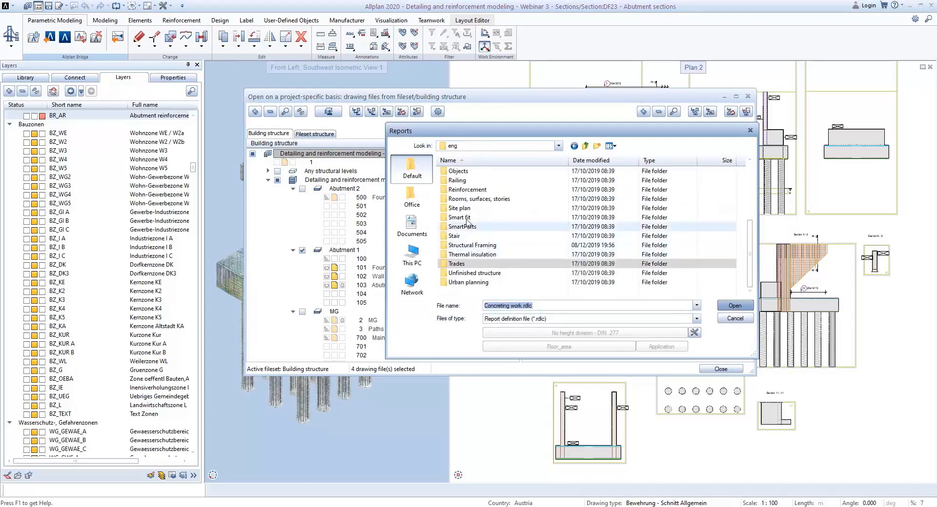
double_click(464, 190)
left_click(551, 226)
left_click(554, 245)
left_click(734, 305)
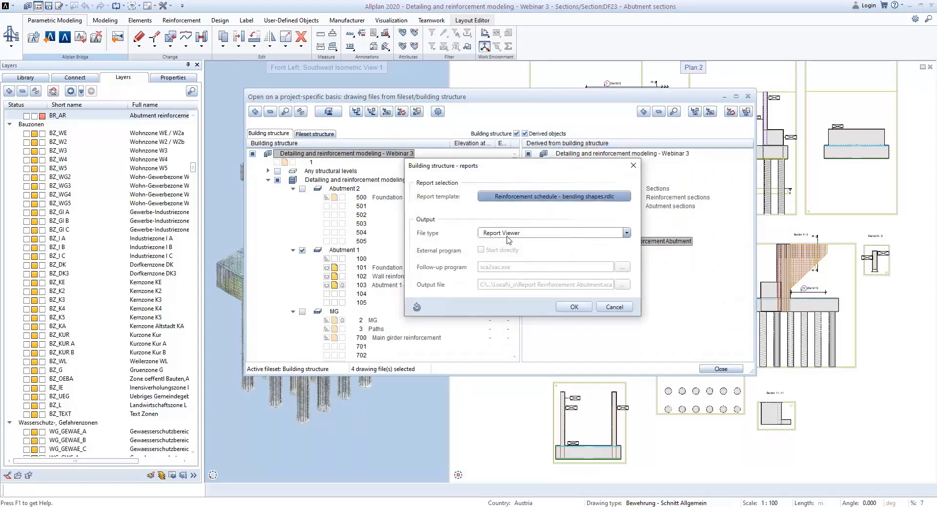
left_click(576, 307)
- Generate the abutment reinforcement report and look through the bending shapes and polygon placements on both pages
right_click(670, 239)
left_click(722, 289)
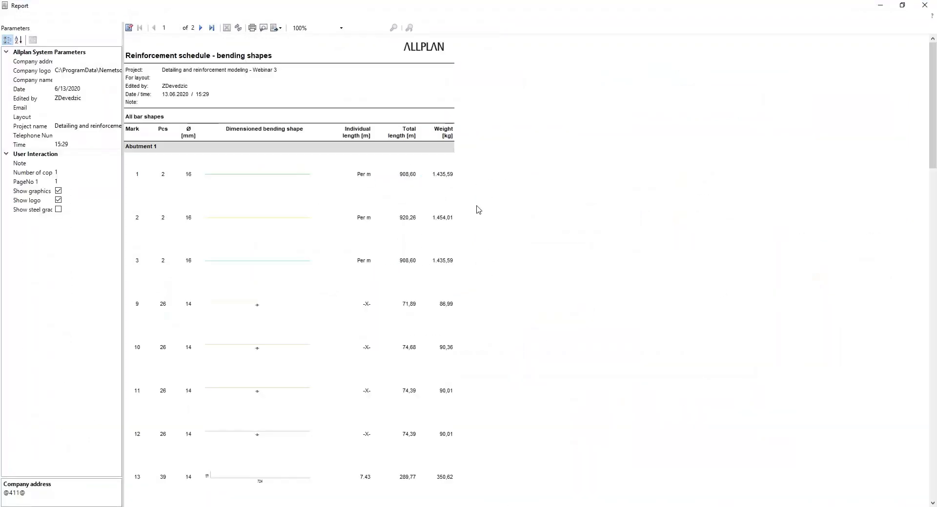
scroll(475, 307, "down", 15)
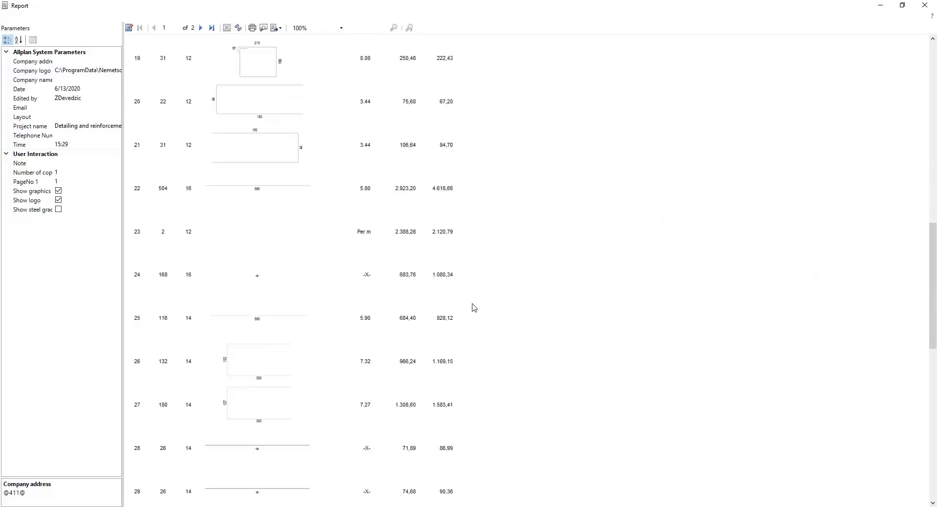
scroll(474, 307, "down", 10)
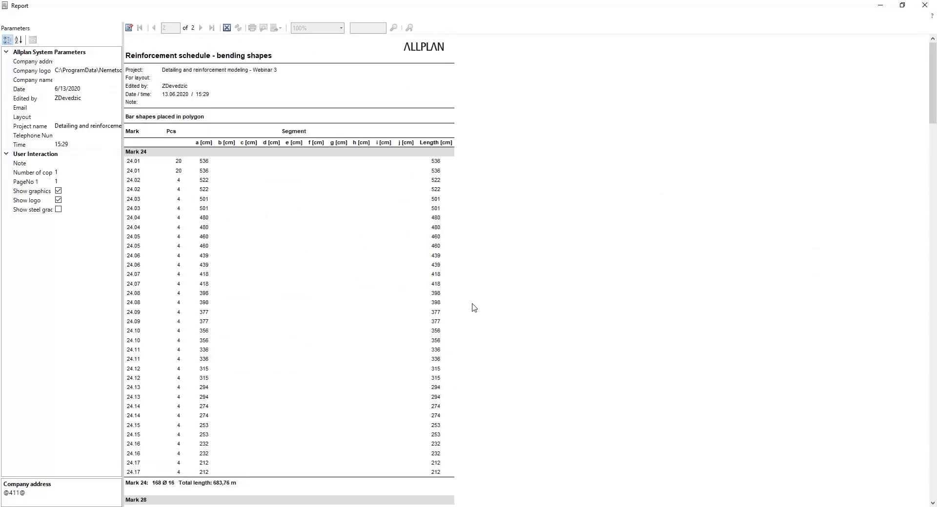
scroll(474, 308, "up", 8)
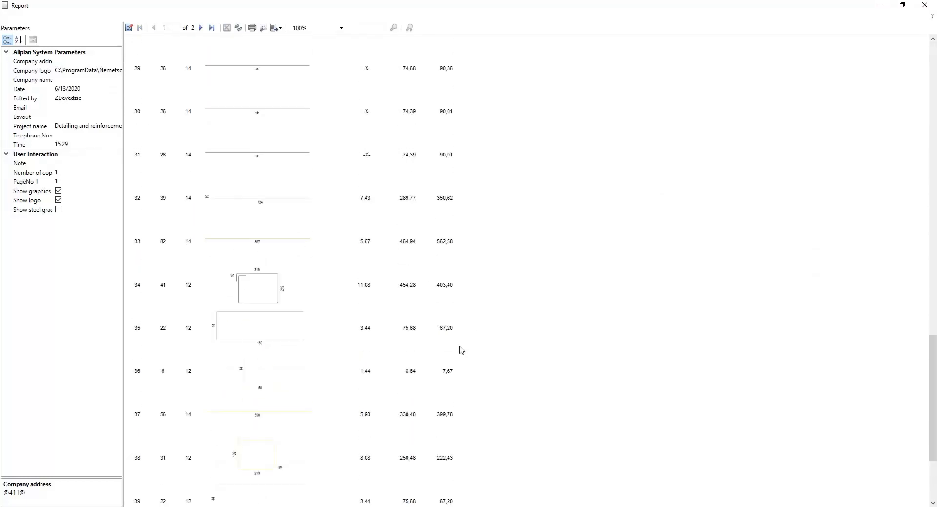
- Turn the Show logo and Show graphics options of the report off and back on
left_click(58, 199)
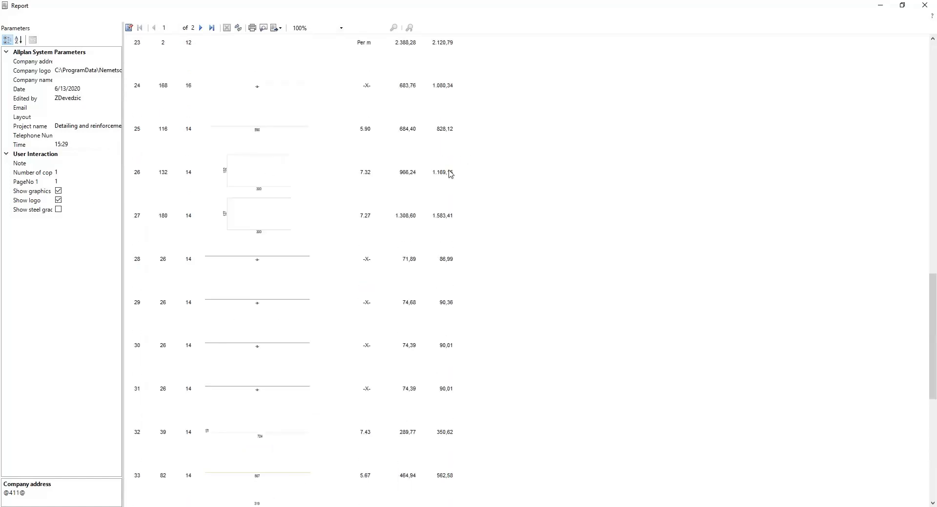
left_click(58, 201)
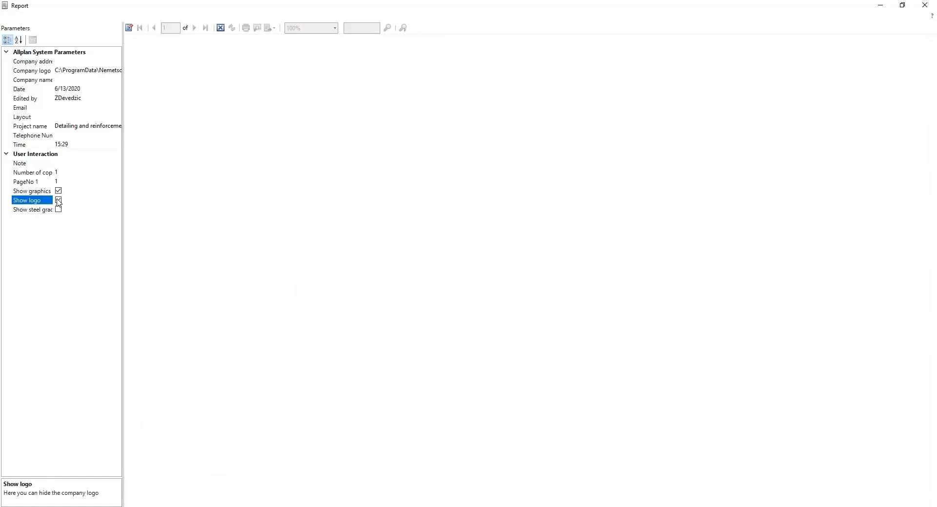
left_click(58, 191)
left_click(58, 191)
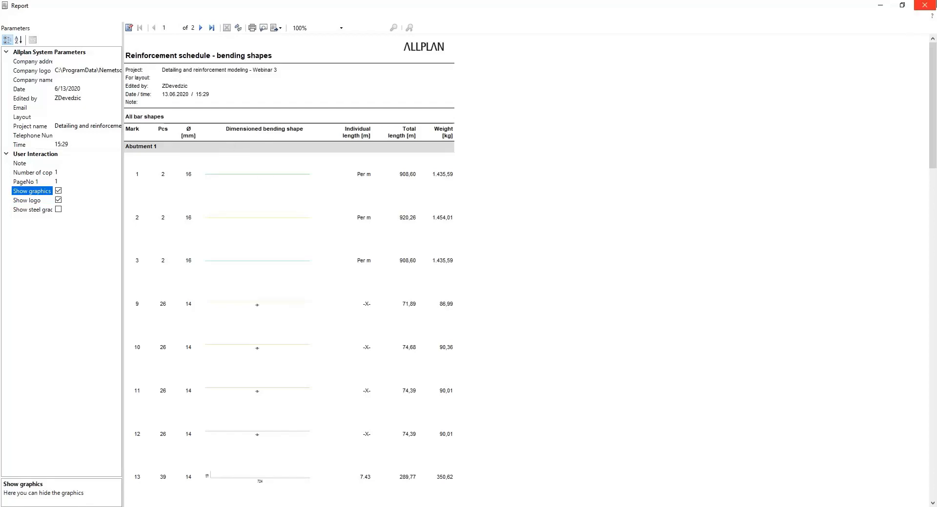
- Close the report window and the dialog for opening drawing files from the building structure
left_click(924, 4)
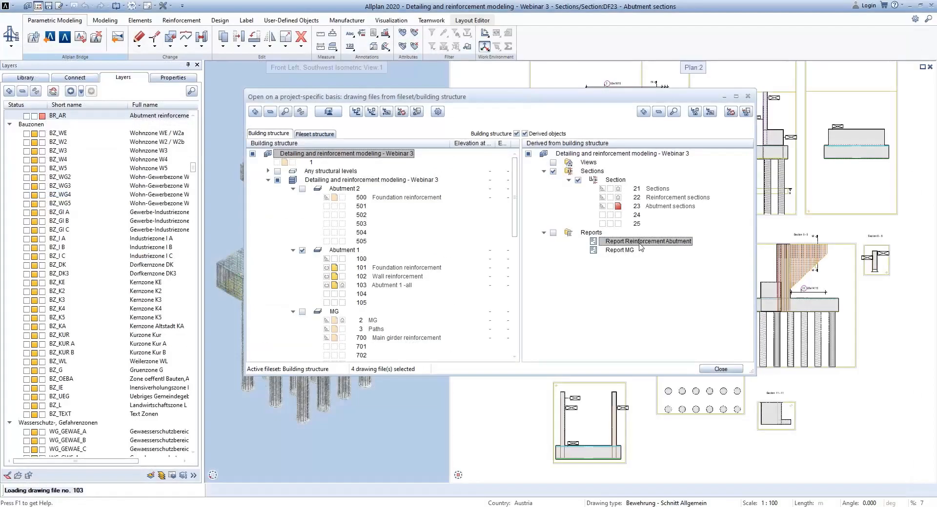
left_click(734, 369)
left_click(735, 372)
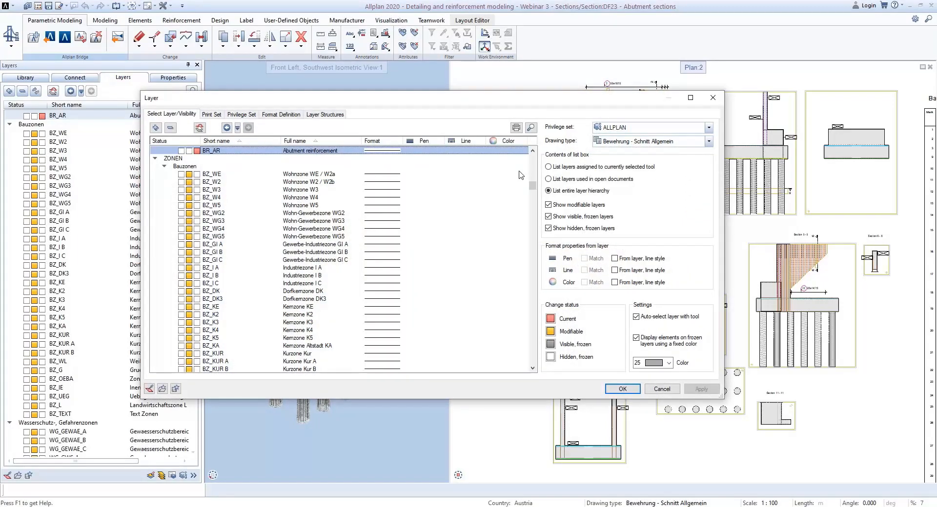
- Create a print set named Abutment reinforcement in a new group Reinforcement in the layer settings
left_click(212, 114)
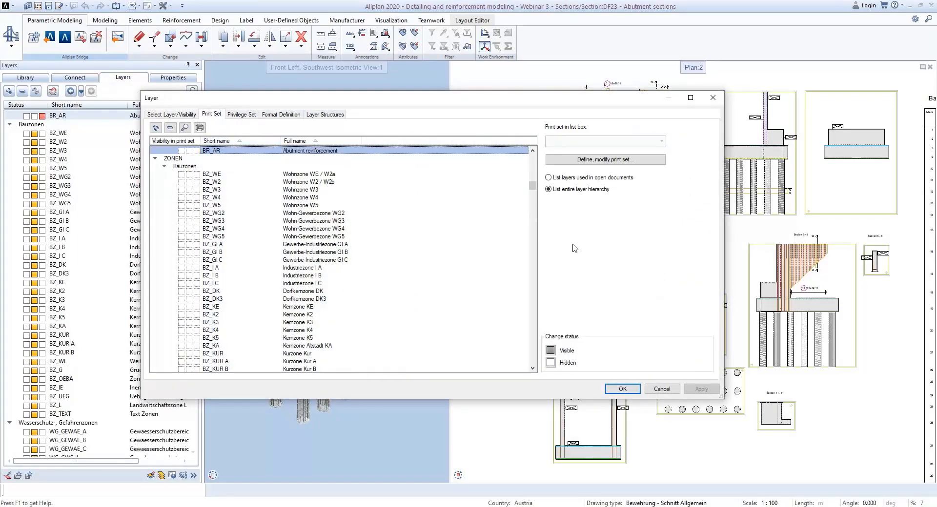
left_click(605, 160)
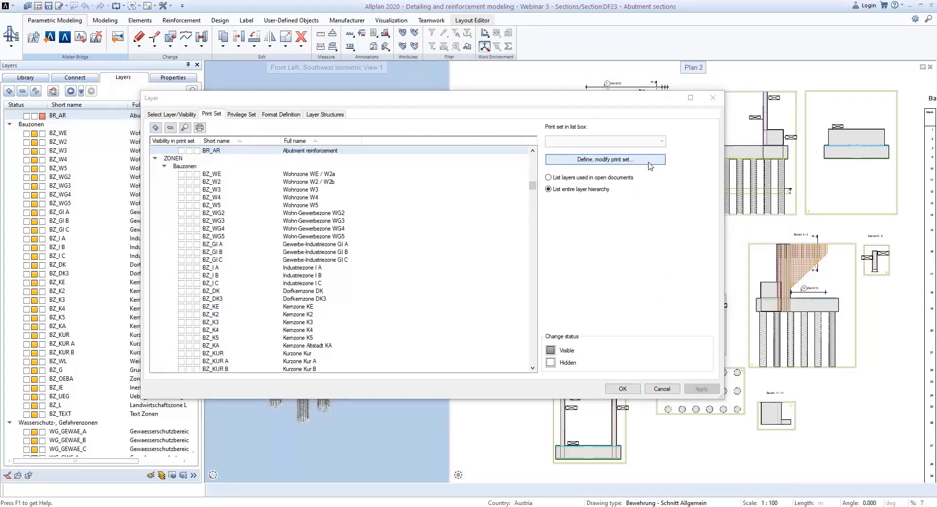
left_click(426, 316)
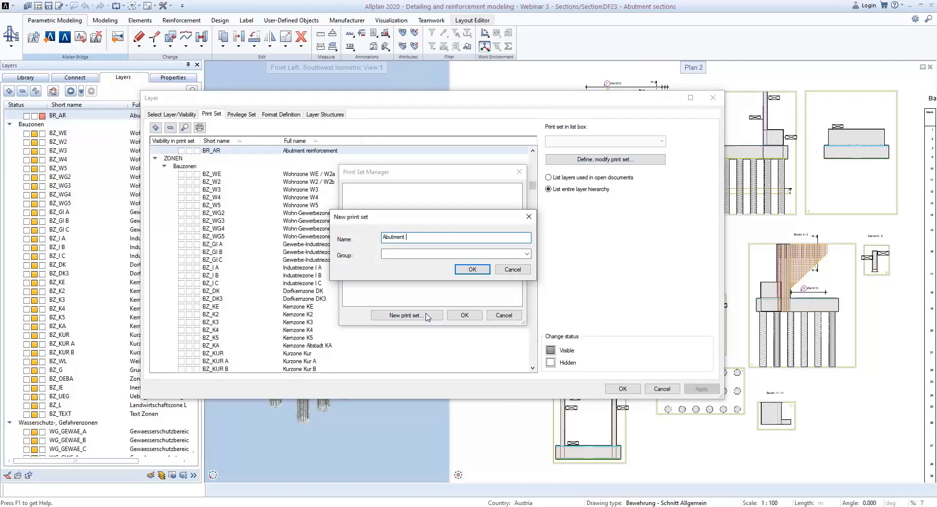
left_click(465, 254)
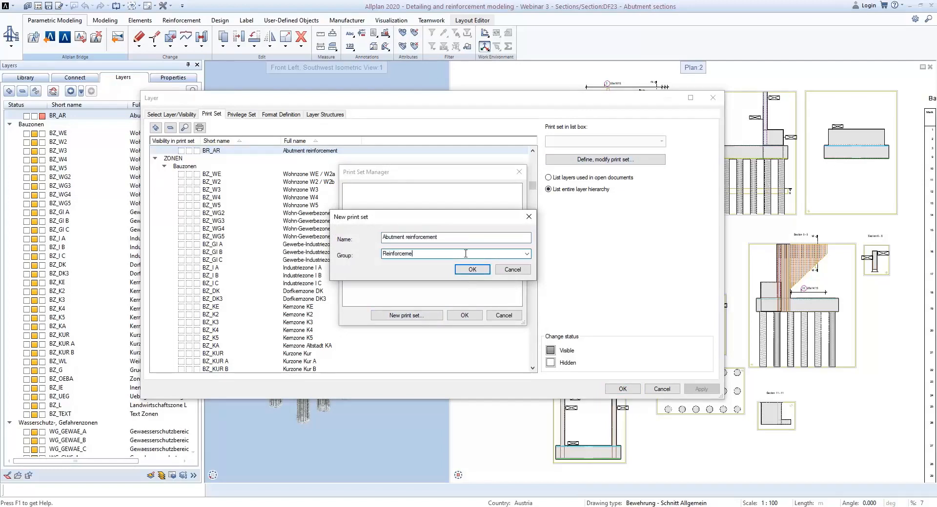
left_click(472, 269)
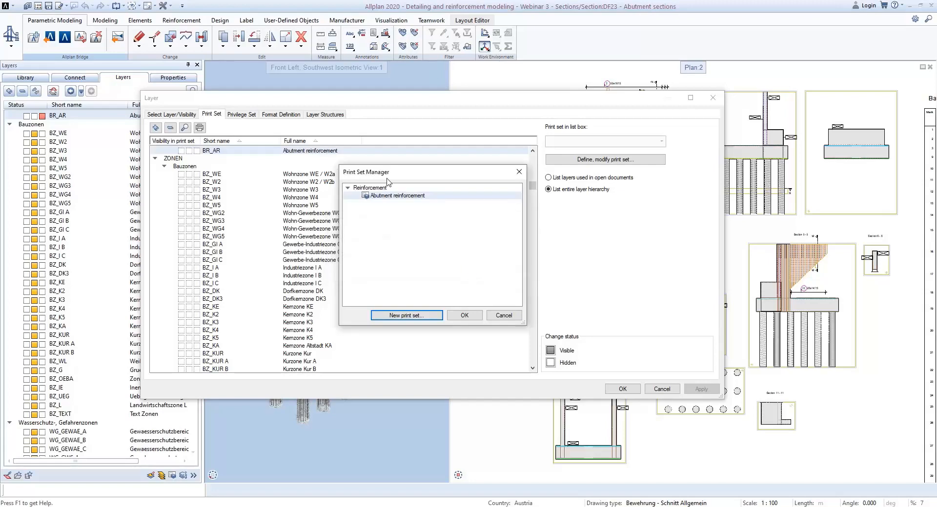
- Add a print set named Pier reinforcement to the Reinforcement group
left_click(407, 316)
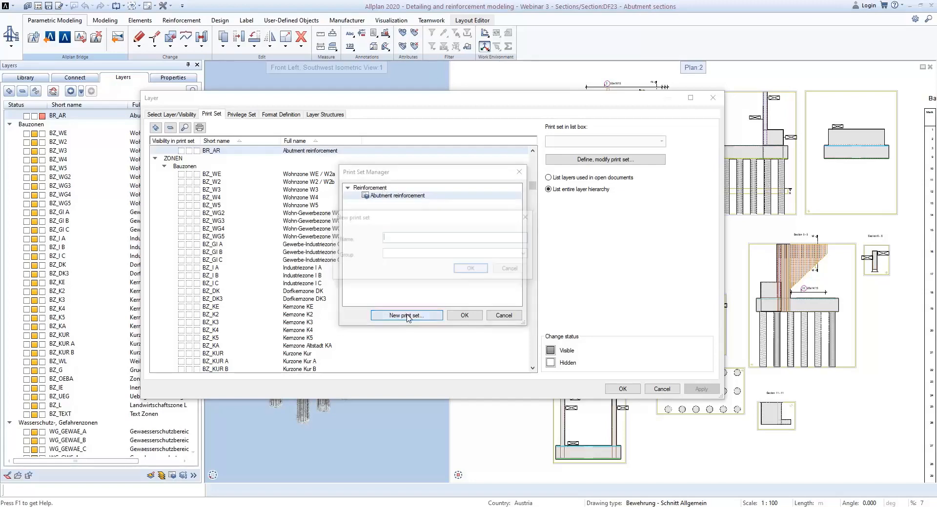
type("Pier reinforcement")
key("Tab")
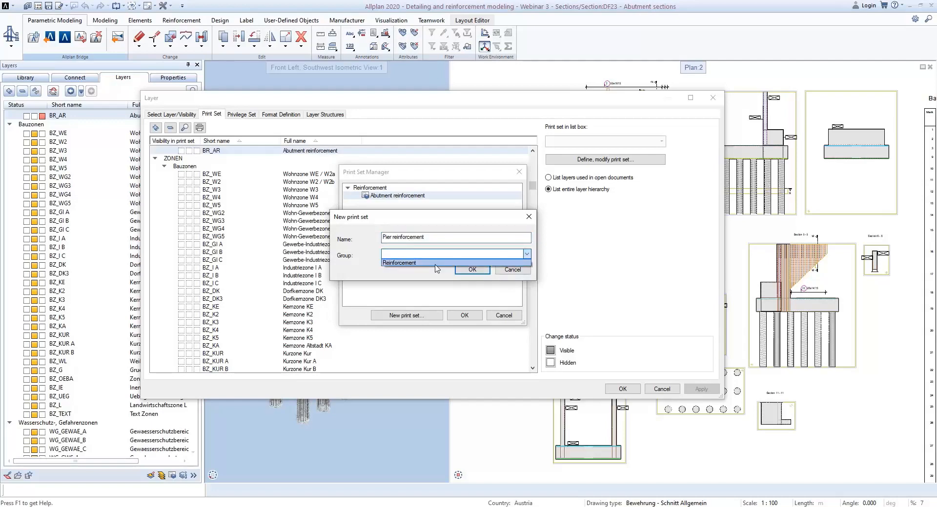
key("Return")
- Add a print set named Pile reinforcement to the Reinforcement group
left_click(403, 316)
type("Pile reinforcement")
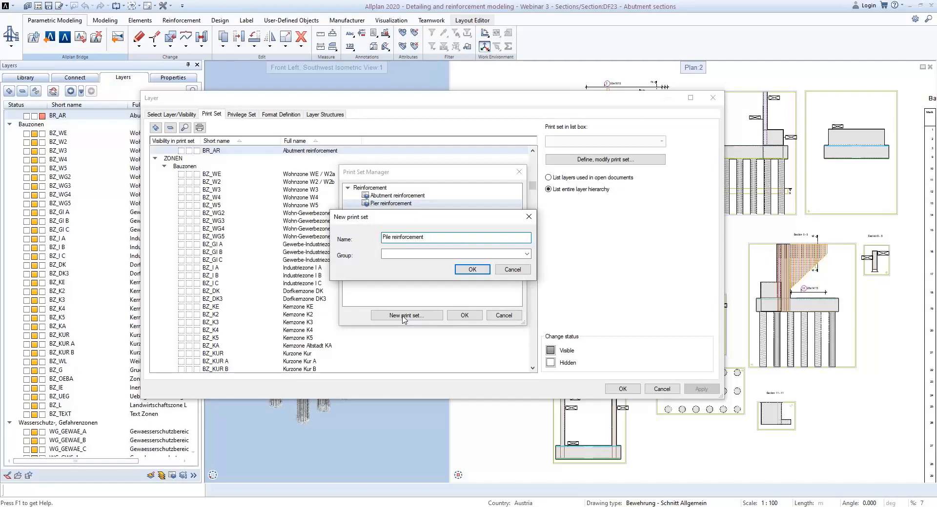
left_click(525, 254)
left_click(420, 262)
left_click(459, 270)
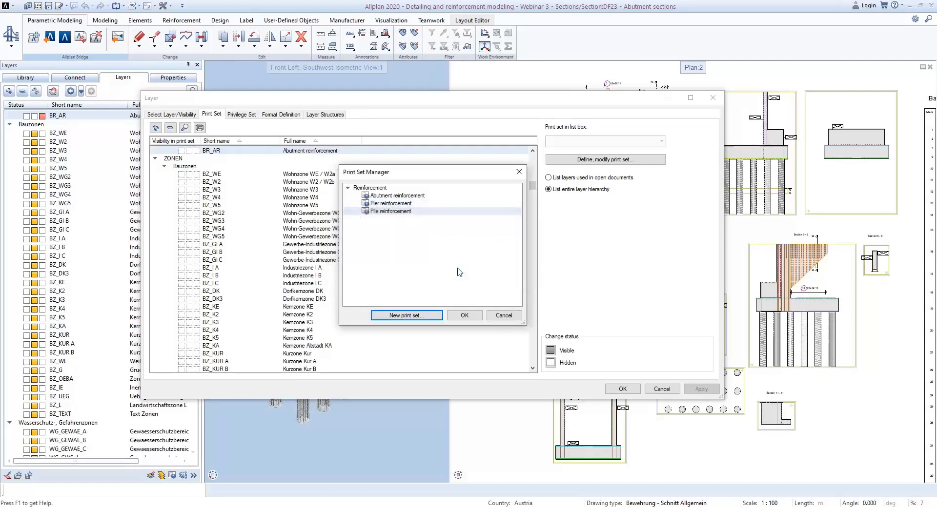
- Add a print set named Pile cap reinforcement to the Reinforcement group and confirm the print set definitions
left_click(430, 316)
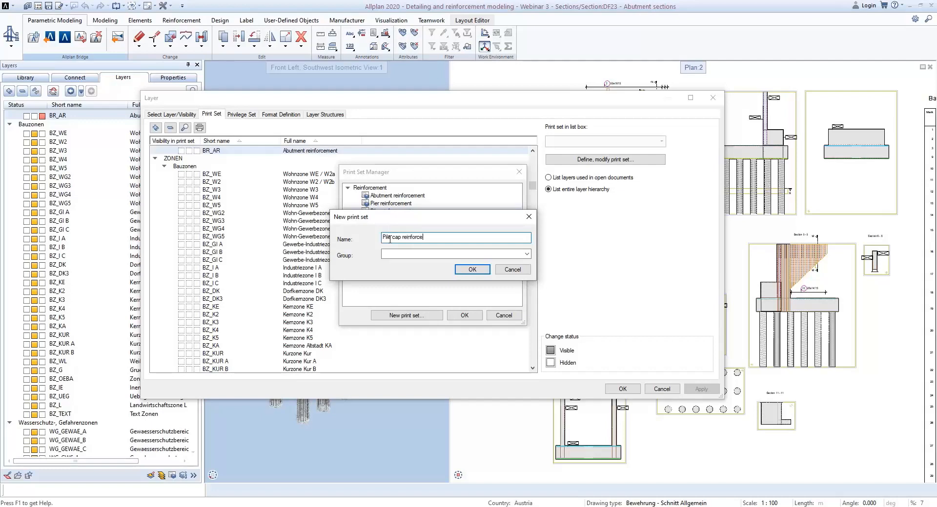
left_click(527, 254)
left_click(430, 263)
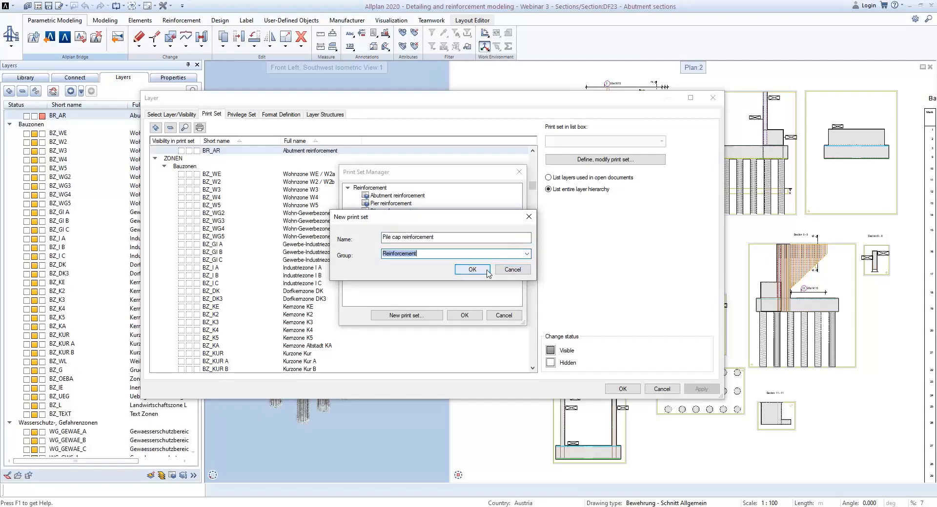
left_click(473, 270)
left_click(478, 316)
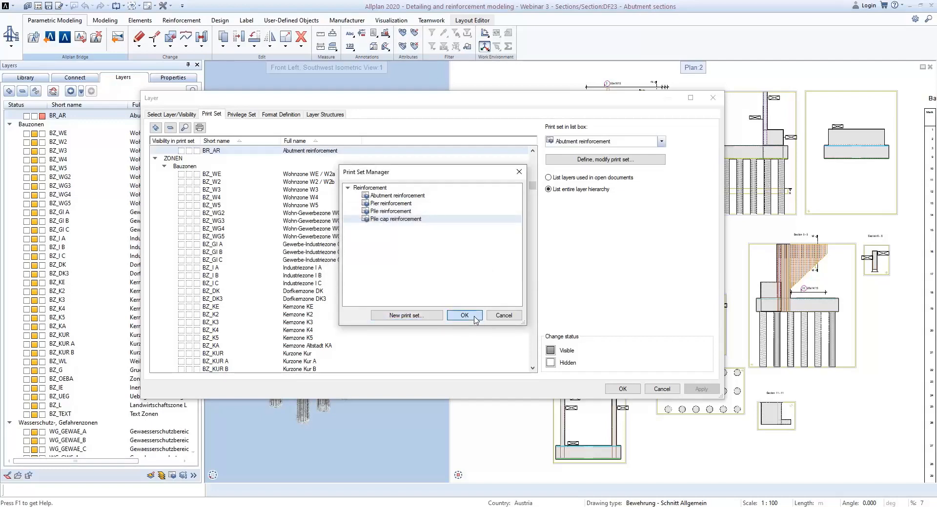
- Hide the pile reinforcement layer BR_PIR in the Abutment reinforcement print set
left_click(616, 143)
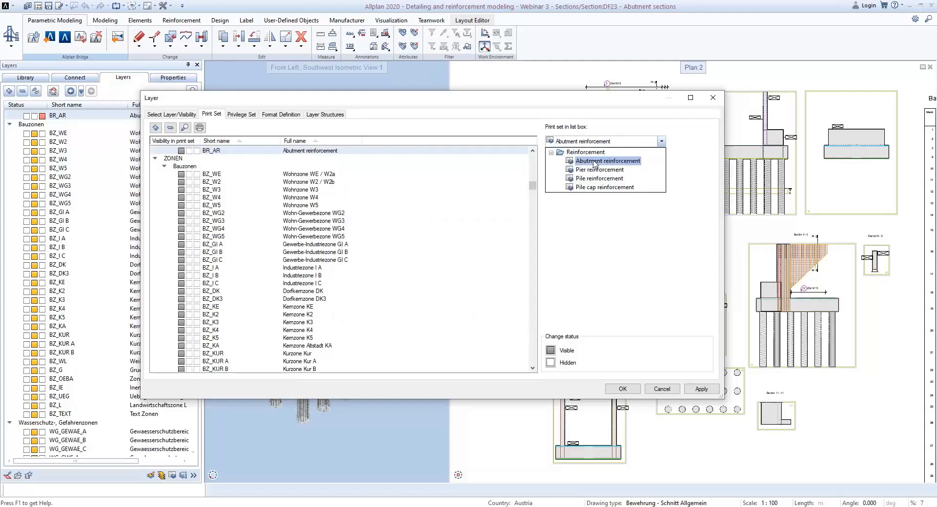
left_click(605, 161)
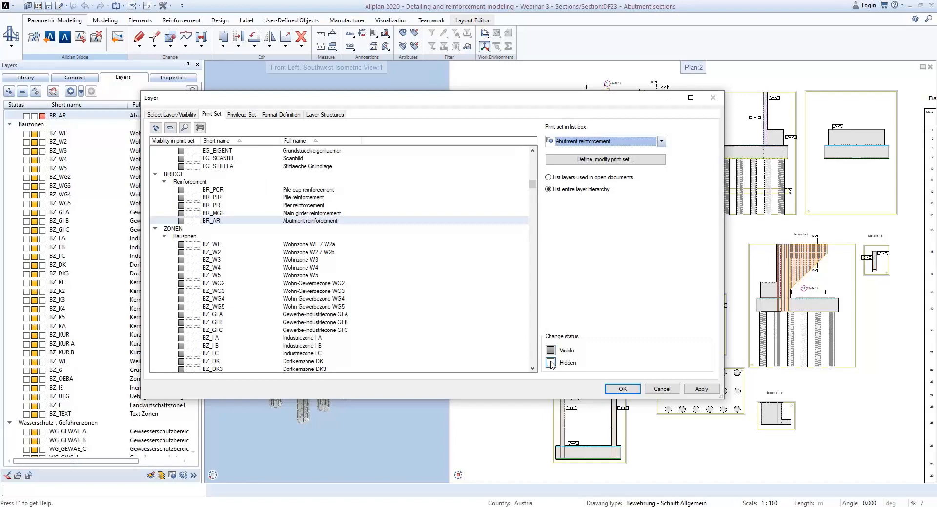
left_click(181, 197)
- Hide the layers BR_PCR, BR_MGR and BR_AR in the Pier reinforcement print set
left_click(591, 141)
left_click(588, 172)
left_click(181, 189)
left_click(182, 213)
left_click(181, 221)
- Hide the layers BR_PCR, BR_PR, BR_MGR and BR_AR in the Pile reinforcement print set
left_click(571, 142)
left_click(581, 182)
left_click(181, 190)
left_click(181, 205)
left_click(181, 213)
left_click(181, 221)
- Hide the layers BR_PIR, BR_PR, BR_MGR and BR_AR in the Pile cap reinforcement print set and apply the layer settings
left_click(630, 143)
left_click(590, 189)
left_click(181, 198)
left_click(181, 206)
left_click(181, 213)
left_click(182, 221)
left_click(701, 389)
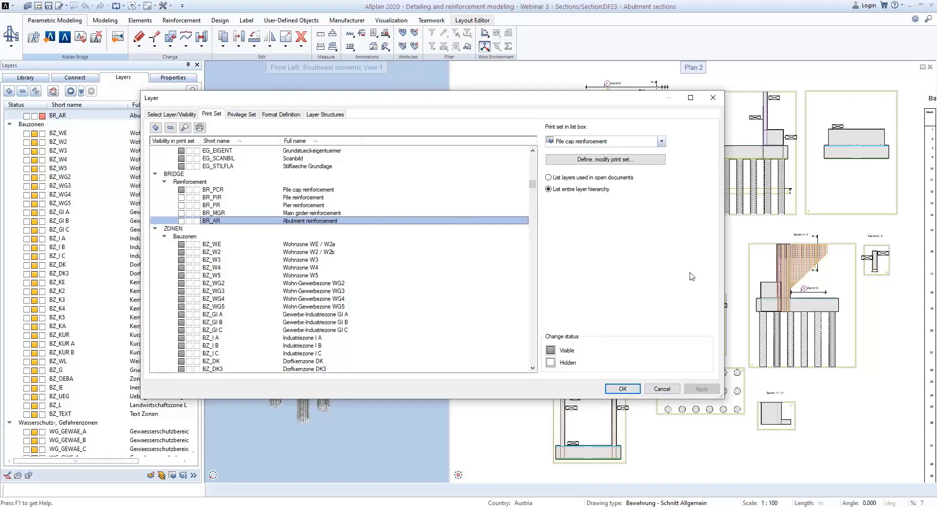
left_click(622, 389)
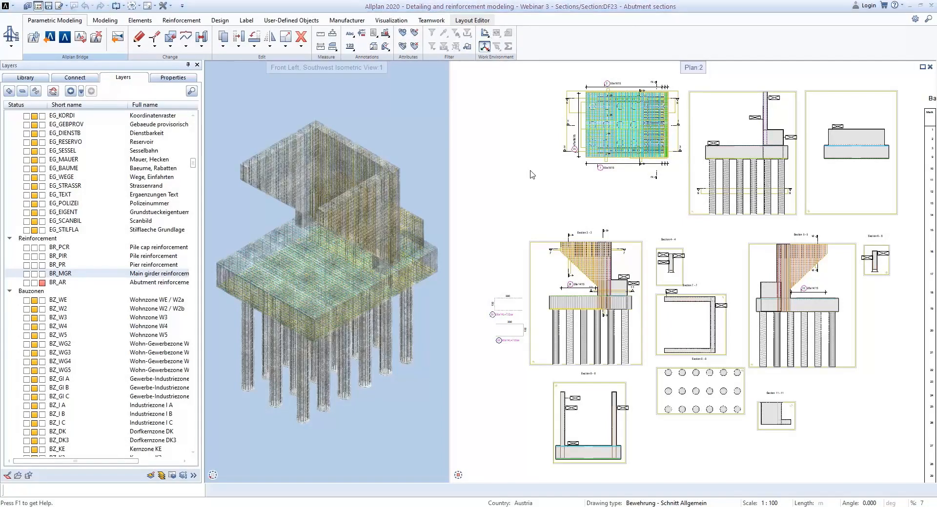
- Open the project's fileset structure and create a fileset named Abutment
key("F2")
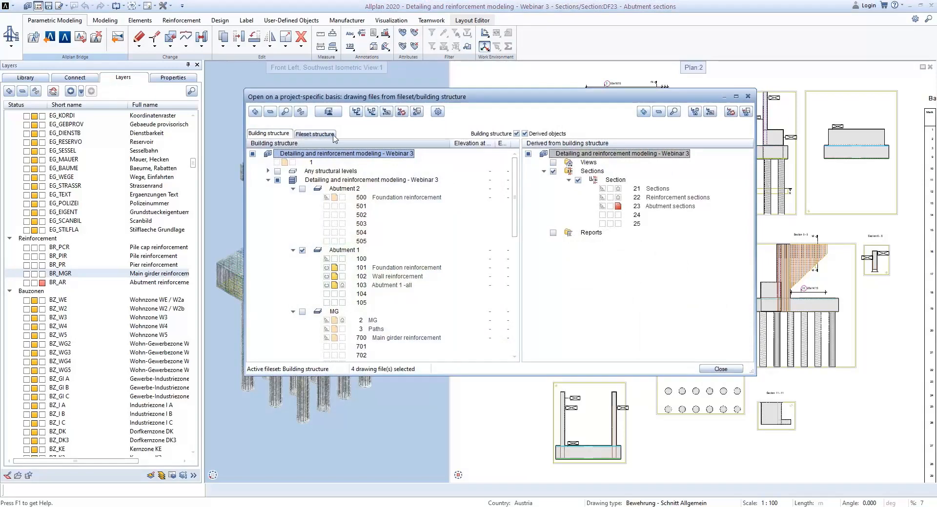
left_click(315, 134)
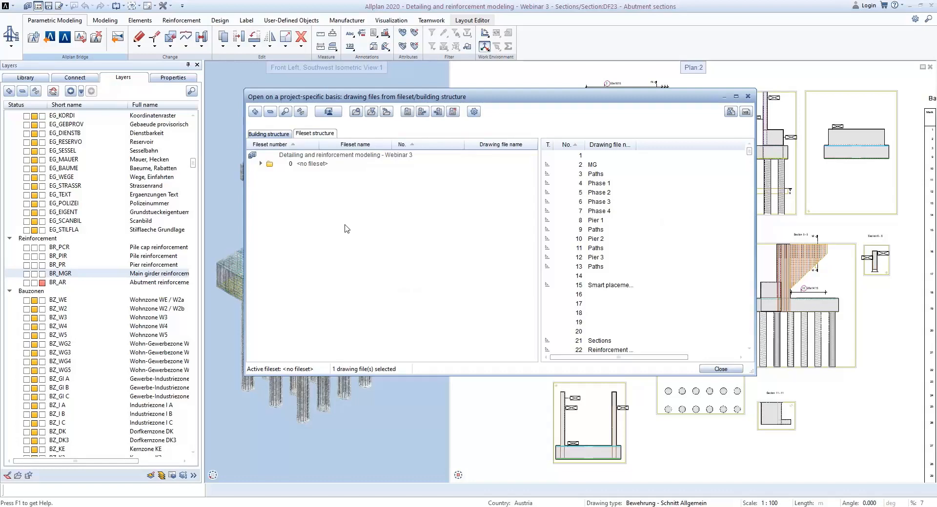
left_click(307, 155)
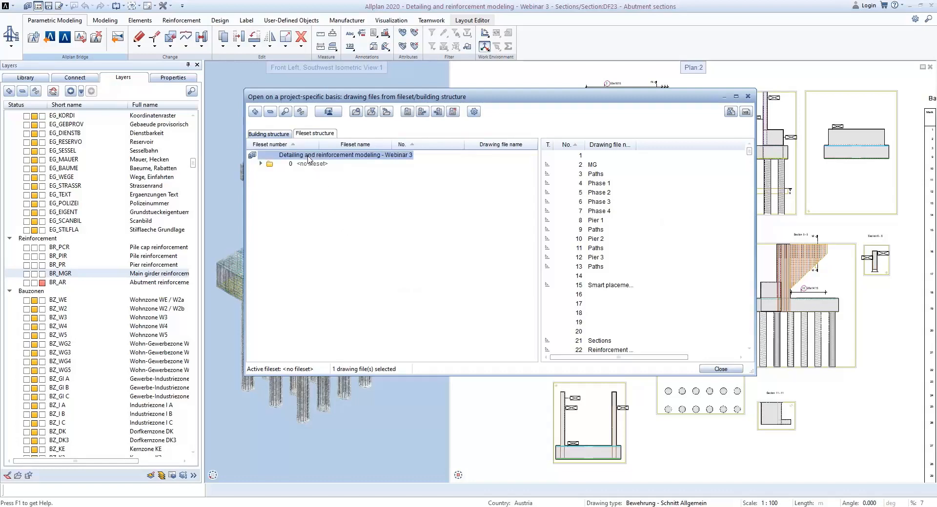
right_click(308, 158)
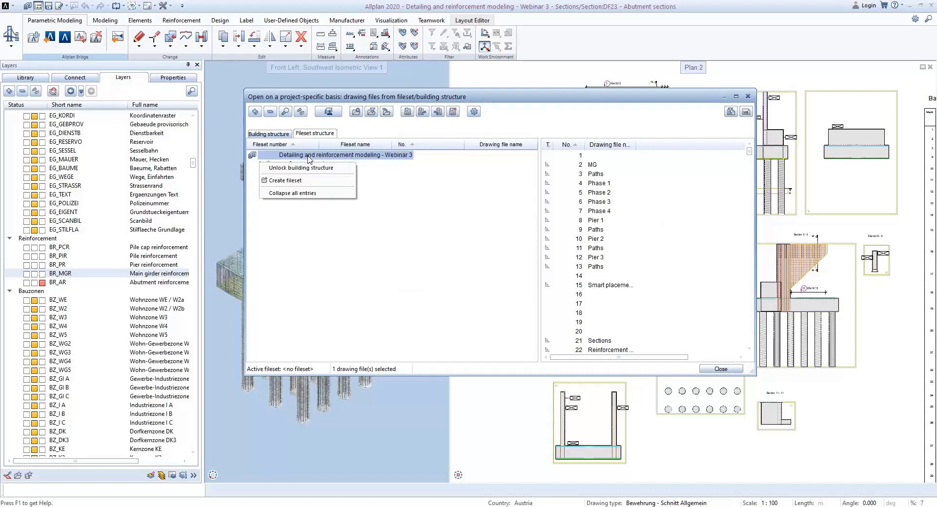
left_click(312, 182)
type("Abutment")
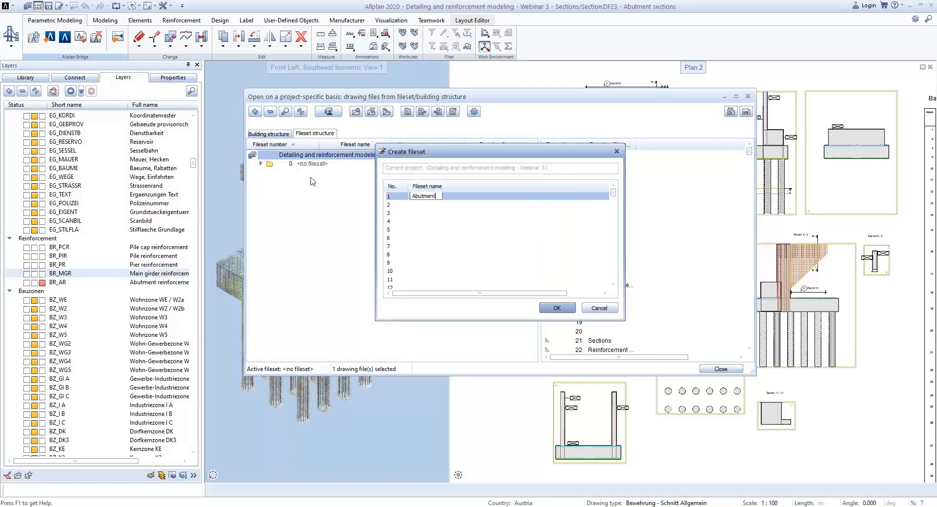
left_click(556, 315)
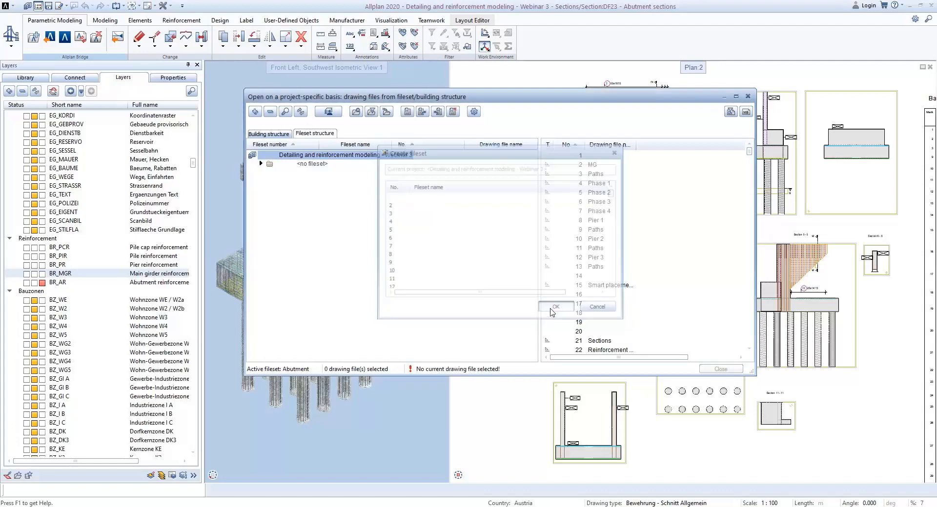
- Assign drawing files 23 Abutment sections, 101 Foundation reinforcement, 102 Wall reinforcement and 103 Abutment 1 -all to the Abutment fileset
left_click(309, 173)
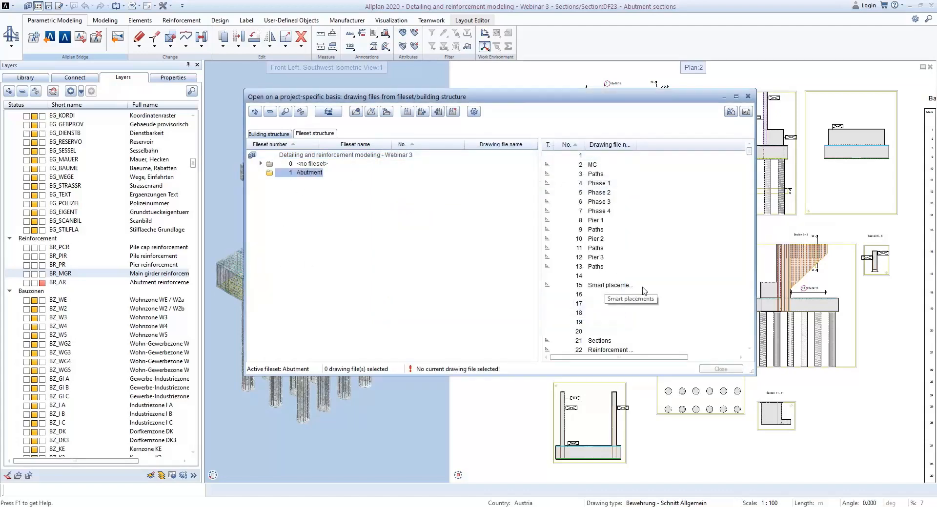
scroll(643, 290, "down", 2)
left_click(623, 305)
mouse_move(623, 306)
left_mouse_down()
mouse_move(322, 199)
mouse_move(311, 174)
left_mouse_up()
scroll(610, 286, "down", 20)
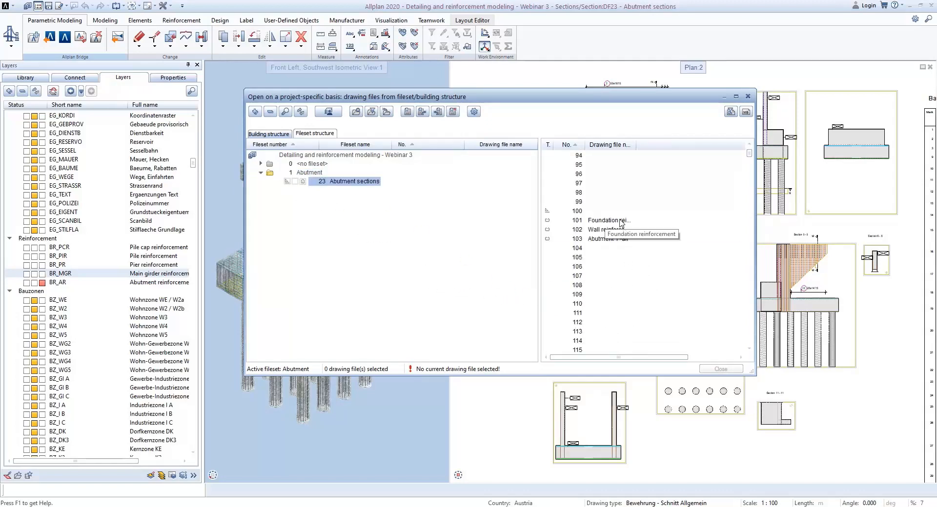
left_click(621, 220)
left_click(614, 239, "shift")
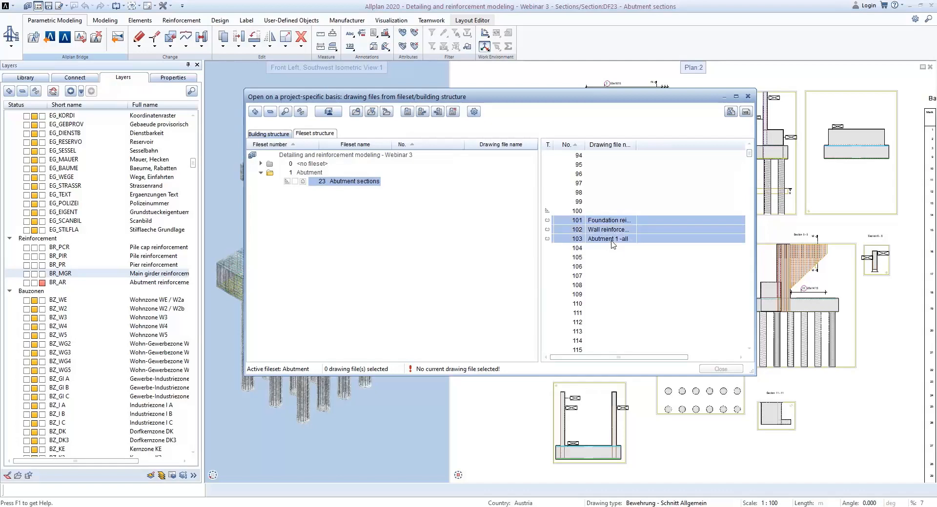
left_click_drag(617, 221, 305, 173)
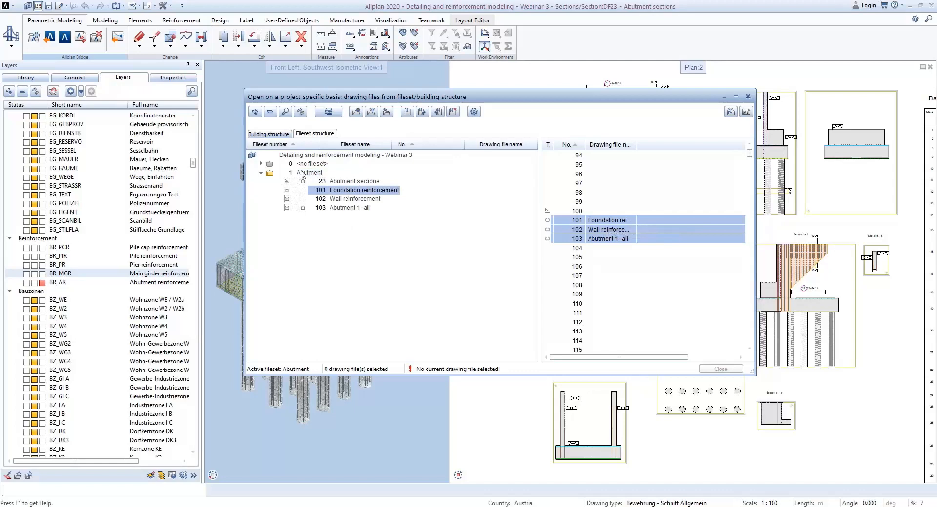
- Create a second fileset in the project named Pier 2
right_click(317, 156)
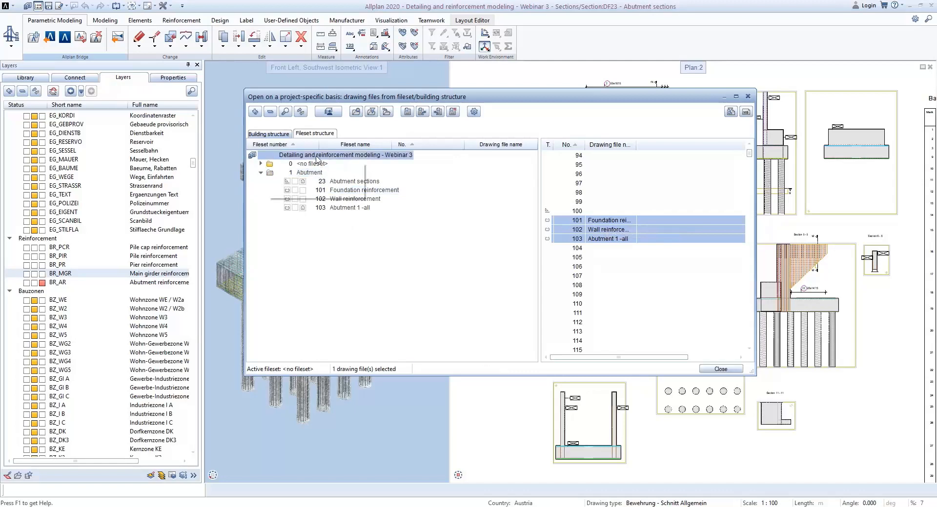
left_click(316, 181)
type("Pier 2")
key("Return")
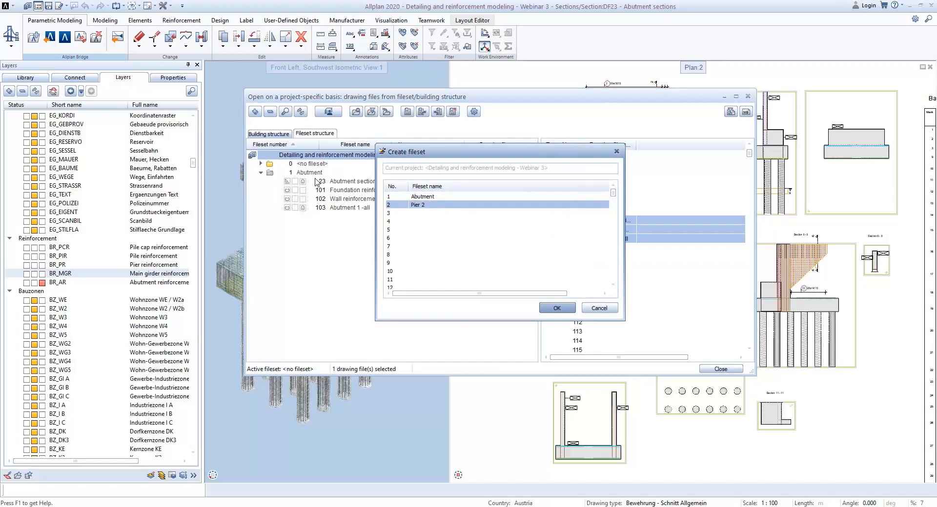
left_click(557, 308)
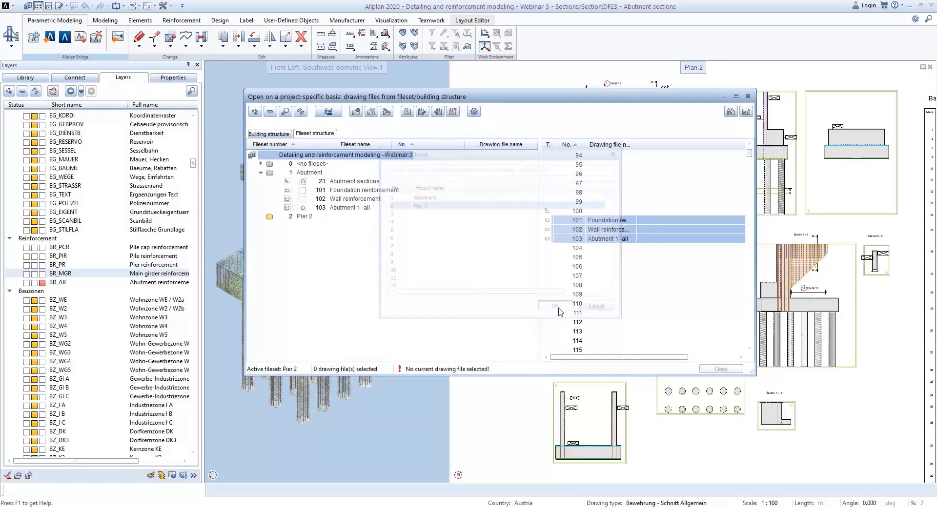
- Assign drawing file 10 Pier 2 to the Pier 2 fileset
scroll(676, 269, "down", 6)
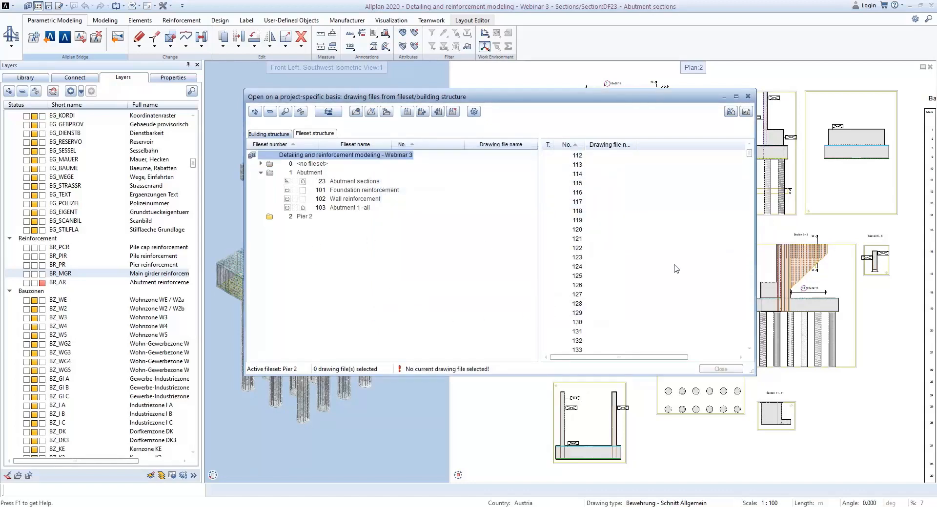
scroll(673, 254, "up", 20)
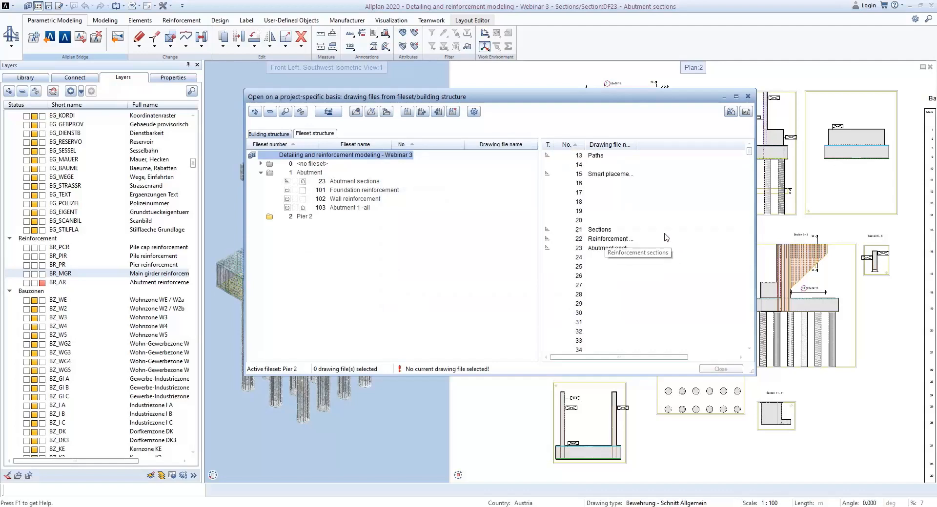
scroll(653, 226, "up", 3)
left_click_drag(594, 239, 302, 218)
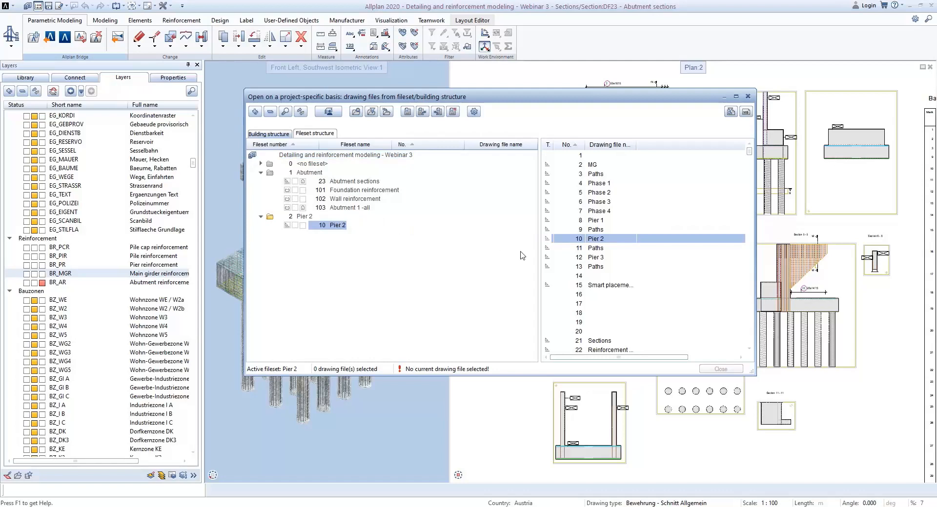
- Assign drawing files 300 Pile cap reinforcement, 301 Pile reinforcement and 302 Pier reinforcement to the Pier 2 fileset and return to the building structure
scroll(628, 286, "down", 8)
scroll(639, 291, "down", 20)
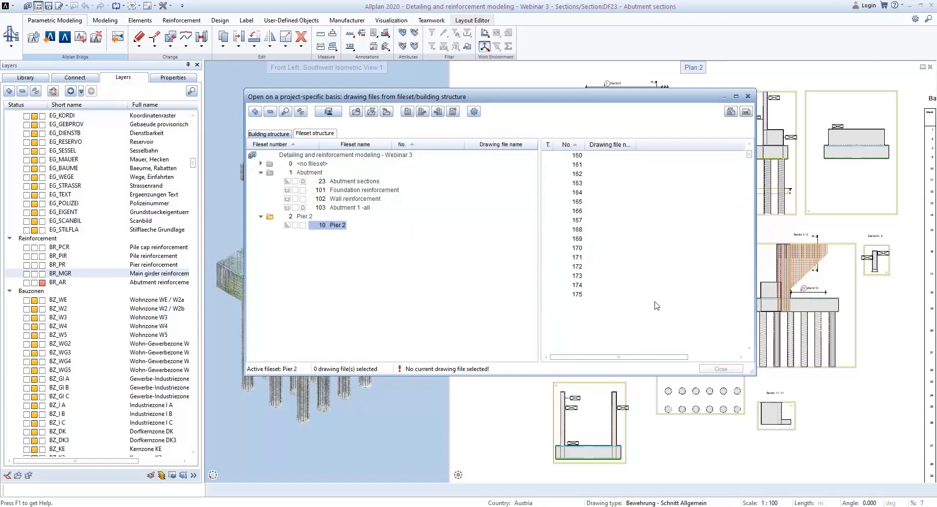
left_click(618, 252)
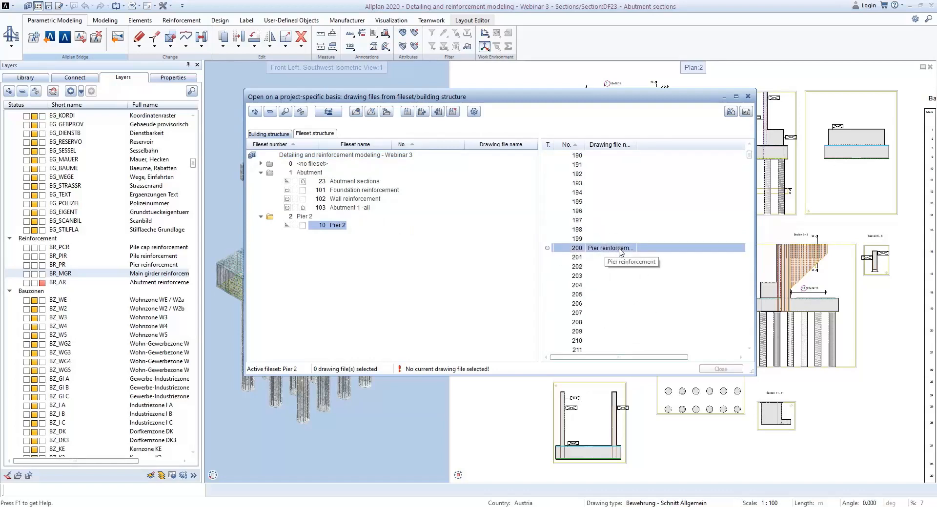
scroll(620, 252, "down", 20)
left_click(621, 287)
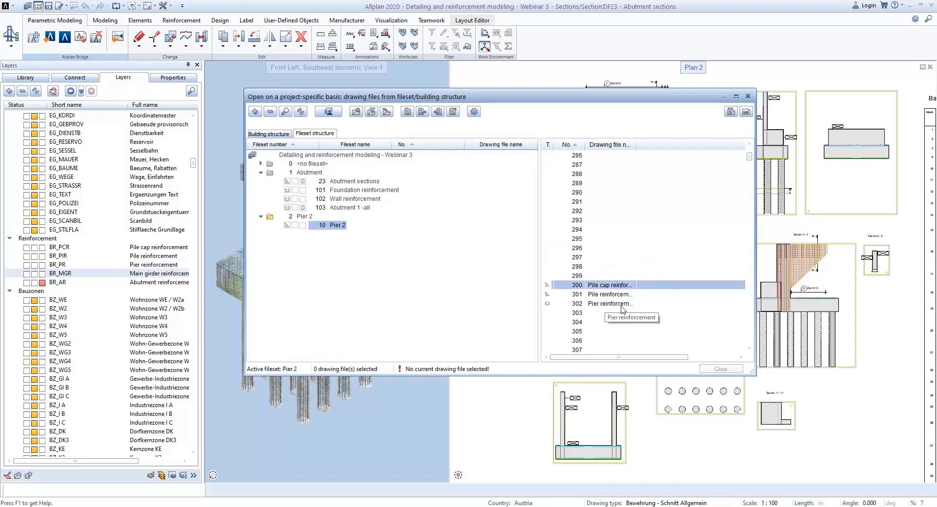
left_click(620, 303, "shift")
left_click_drag(621, 304, 301, 217)
left_click(313, 175)
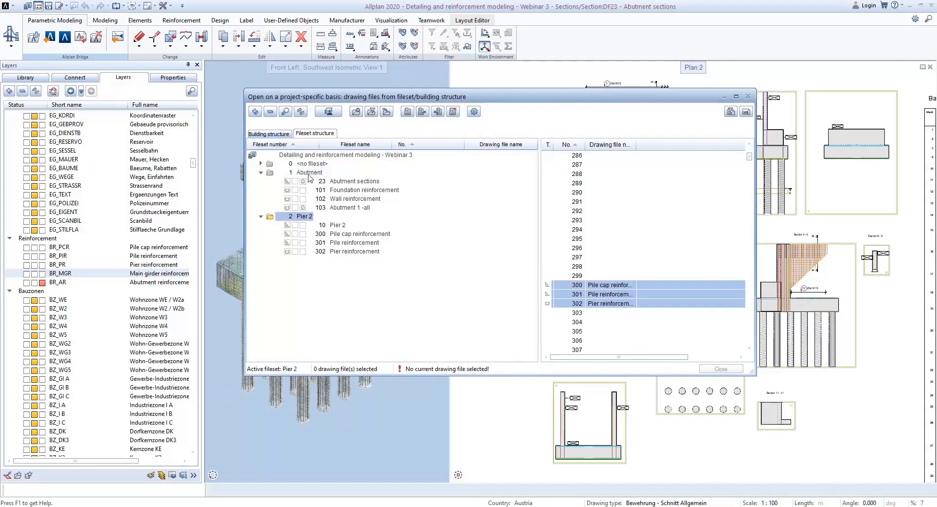
left_click(285, 137)
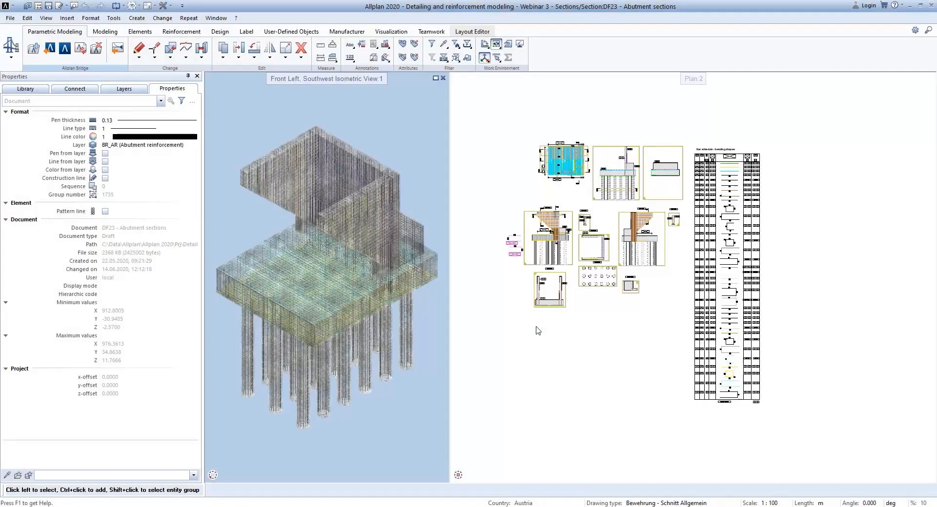
- Switch to the layout editor, open the project's layout structure and select layout 1 Reinforcement
left_click(492, 32)
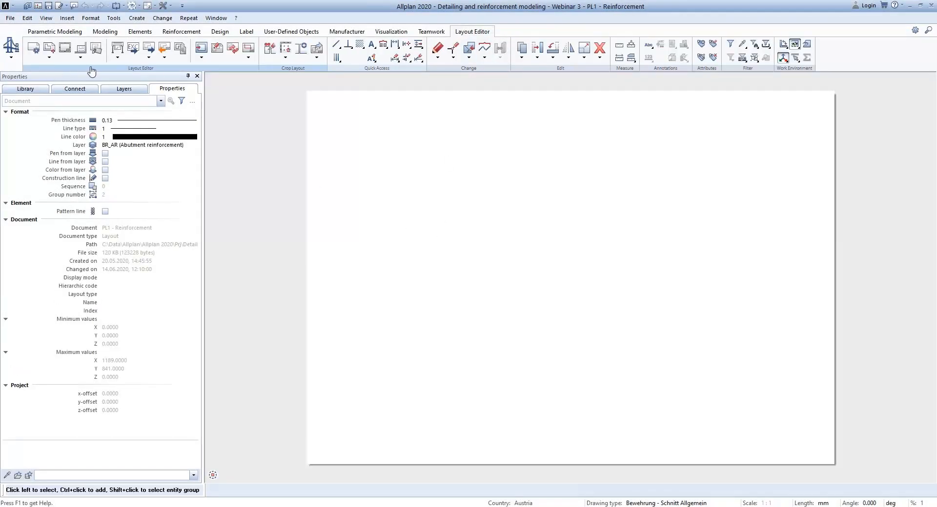
double_click(637, 252)
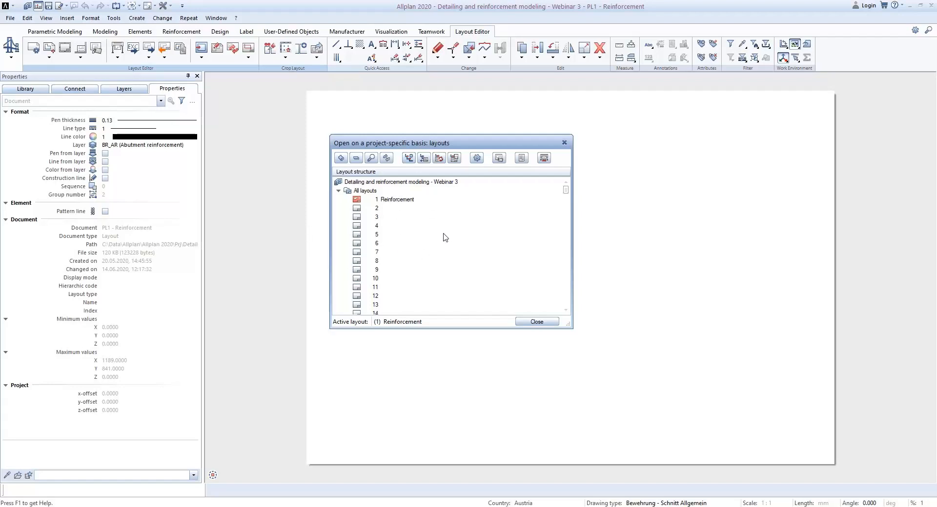
left_click(392, 199)
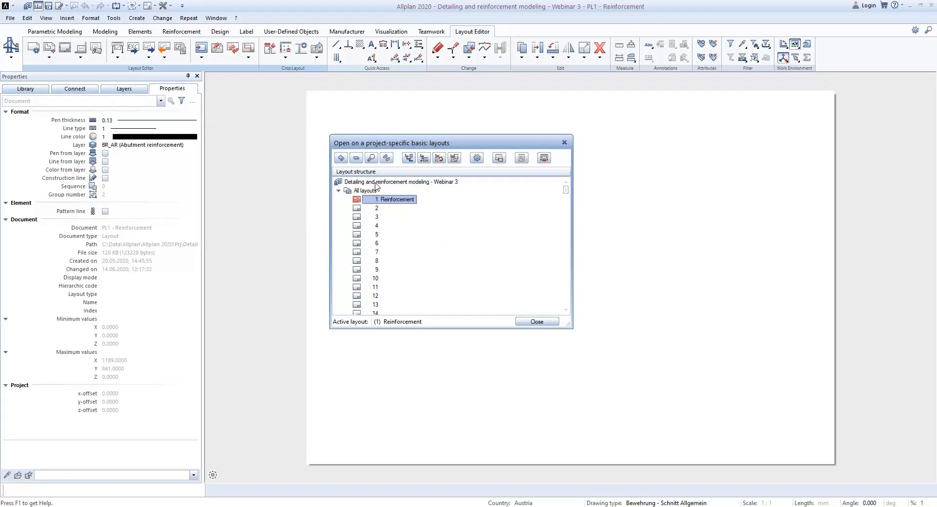
- Insert a structural level named MG in the layout structure and assign layouts 1 to 10 to it
right_click(375, 182)
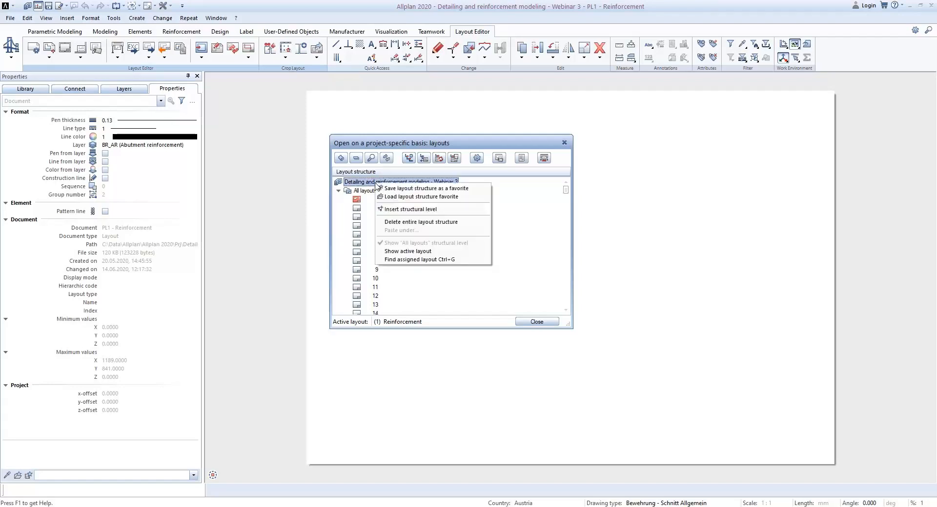
left_click(459, 211)
type("MH")
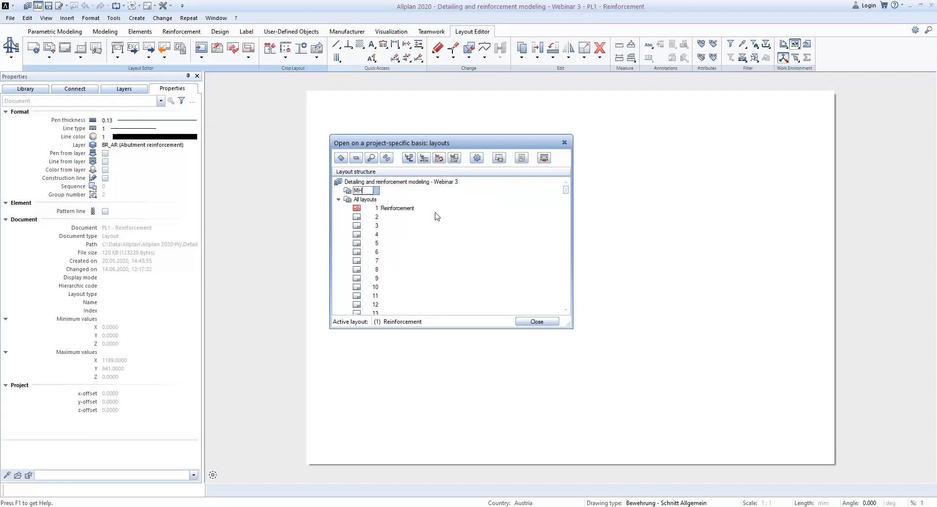
type("H")
key("Return")
right_click(359, 189)
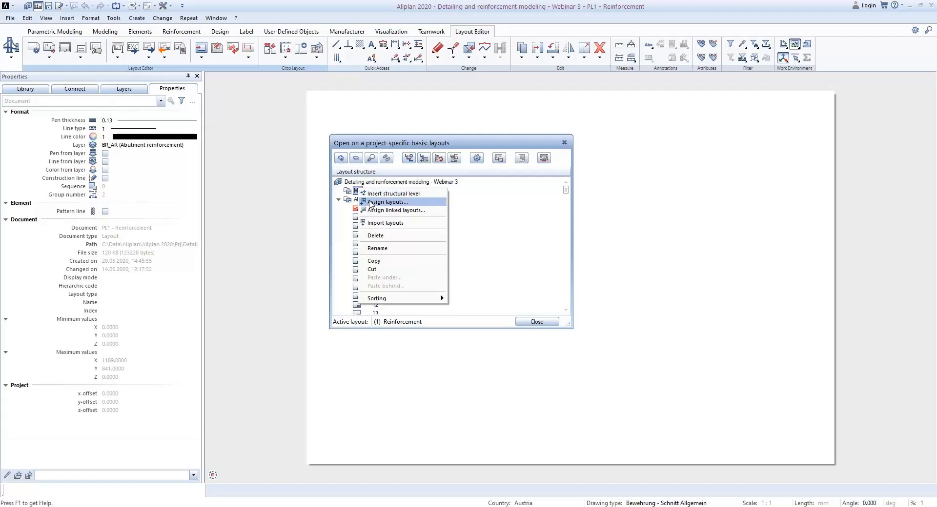
left_click(369, 202)
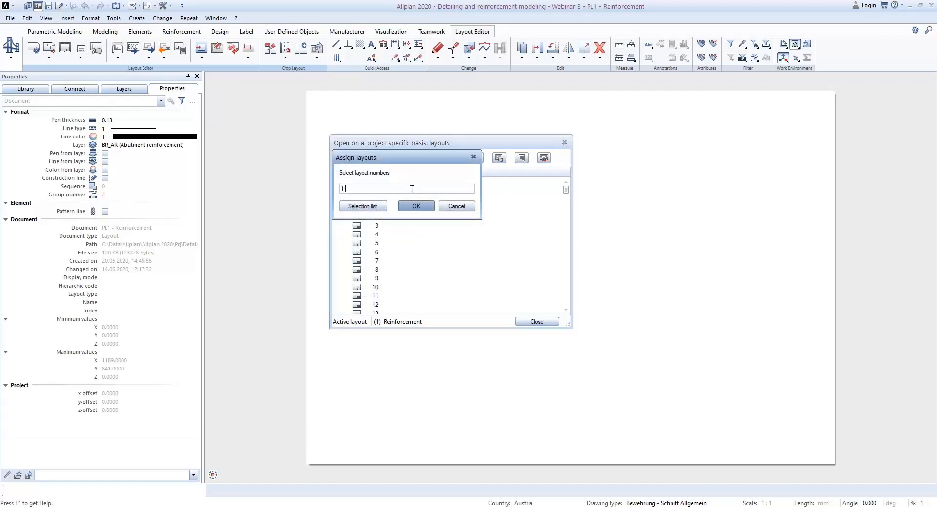
key("Return")
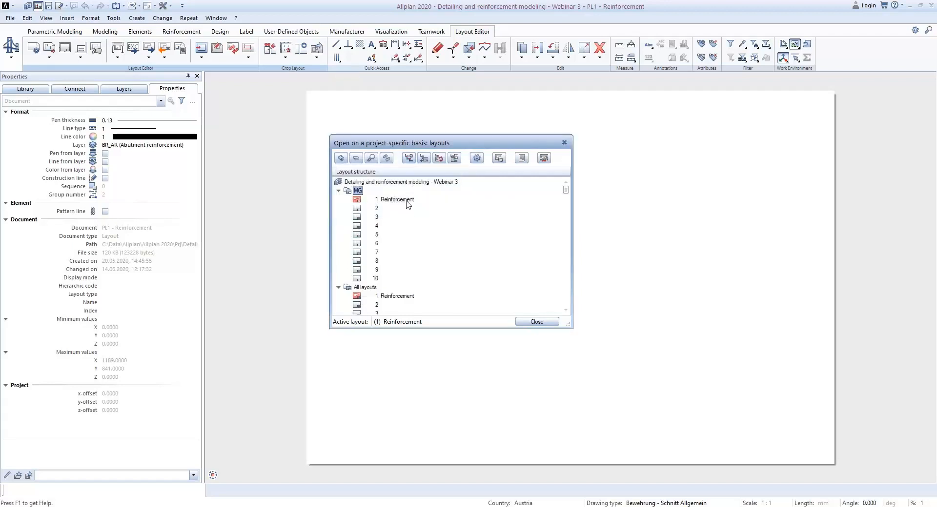
- Rename layout 1 in the MG level as Reinforcement MG
left_click(389, 202)
left_click(417, 200)
type("MG")
key("Return")
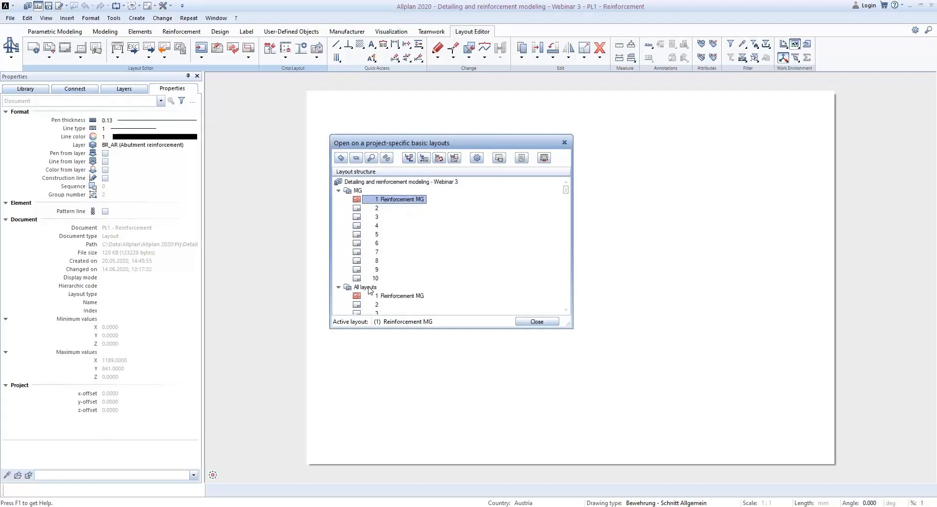
- Insert a structural level named Abutment 1 in the layout structure and assign layouts 100-105 to it
right_click(370, 183)
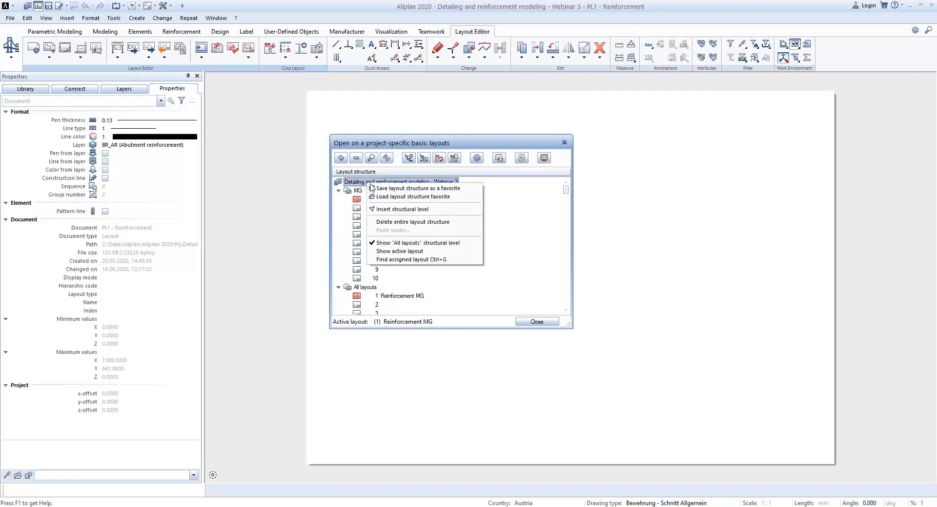
left_click(427, 209)
type("Abutment")
key("Return")
right_click(378, 191)
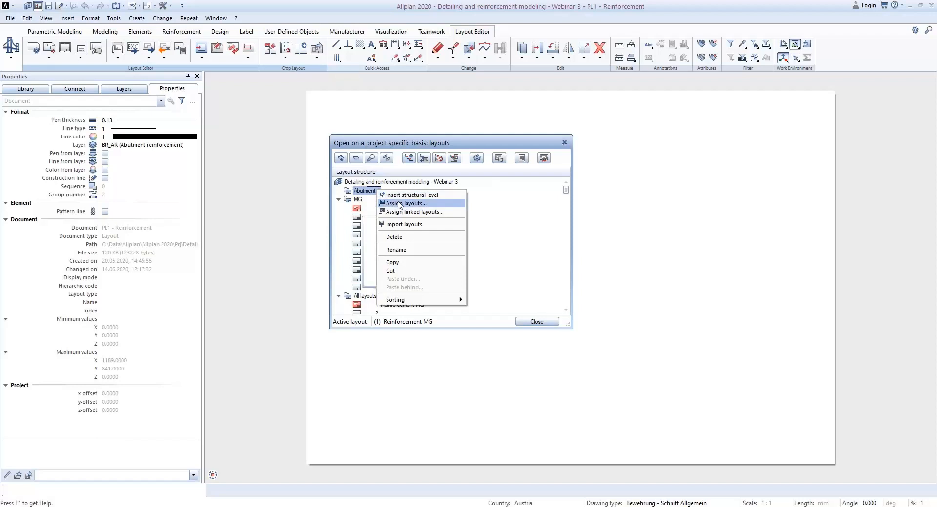
left_click(442, 204)
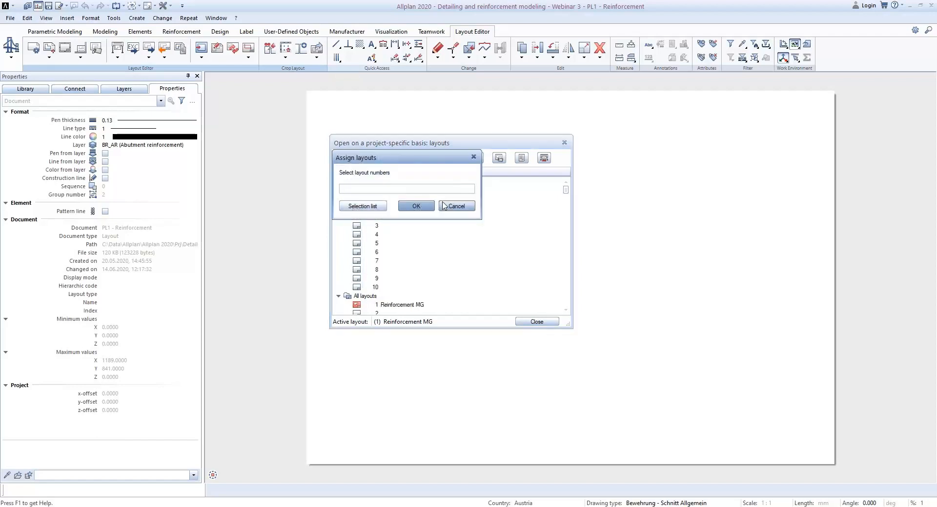
type("100-105")
left_click(417, 206)
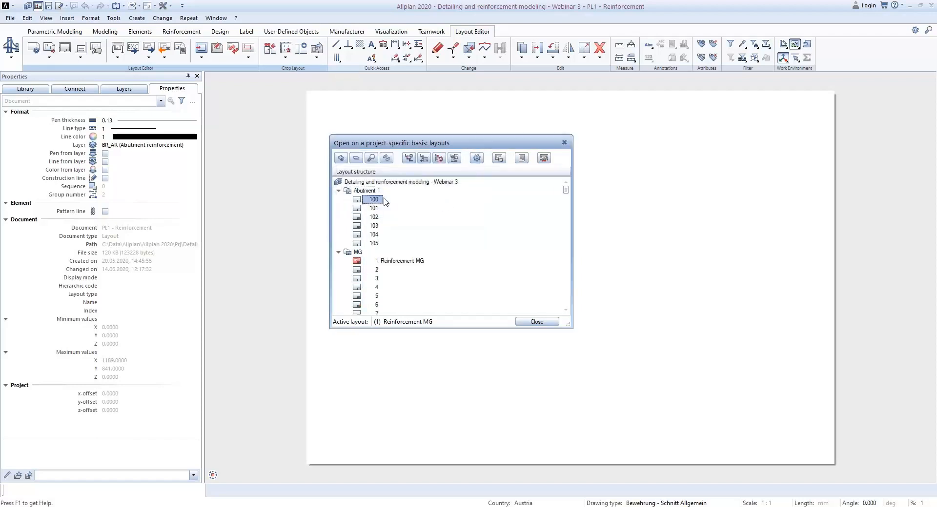
- Name layout 100 Reinforcement Abutment 1 and collapse the MG level
left_click(385, 201)
type("Reinforcement Abutment")
key("Return")
left_click(339, 252)
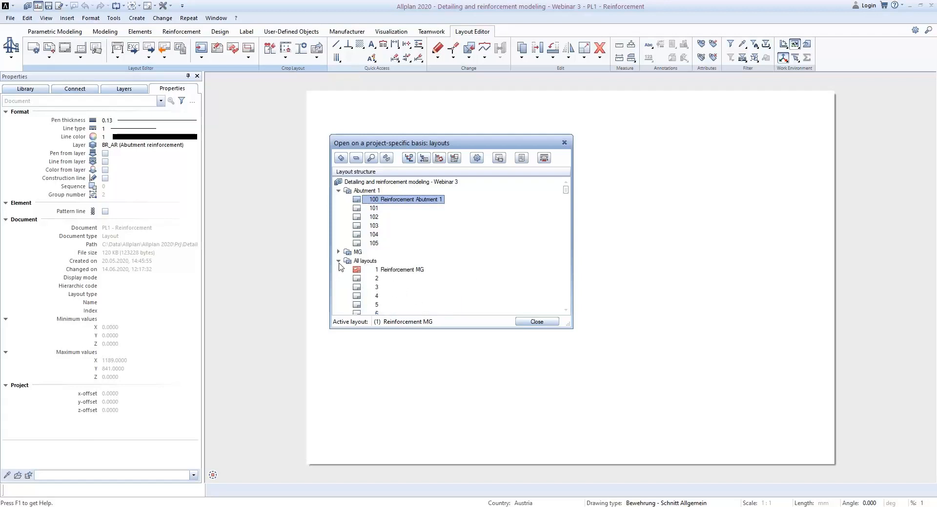
- Make layout 100 Reinforcement Abutment 1 the active layout and open its page setup
left_click(339, 261)
left_click(358, 200)
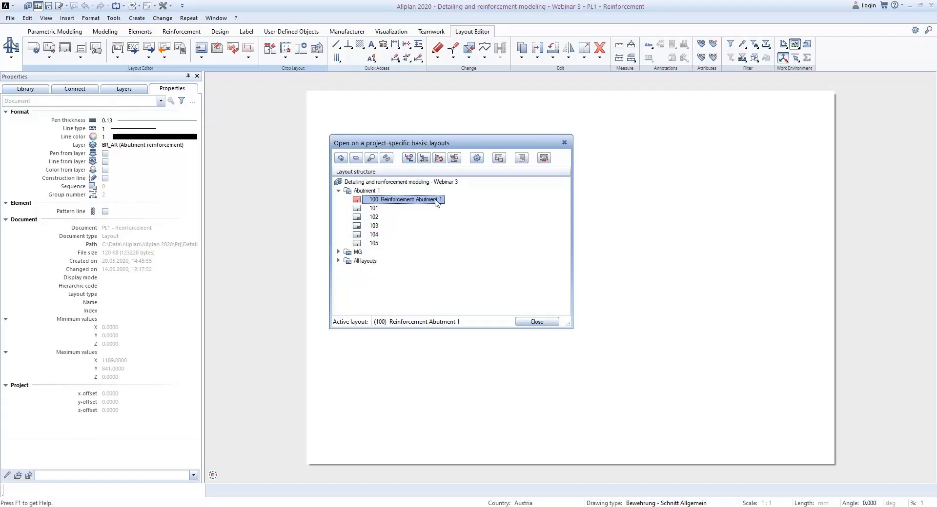
left_click(536, 322)
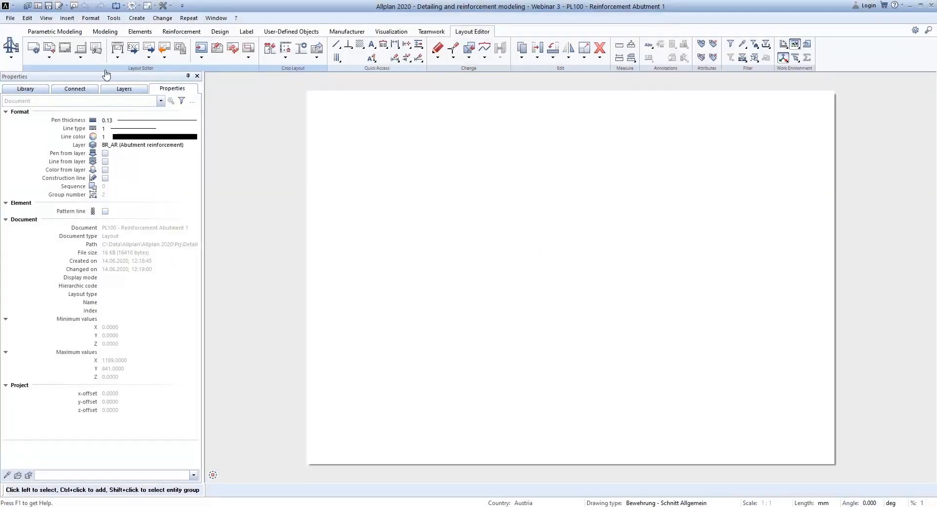
left_click(32, 50)
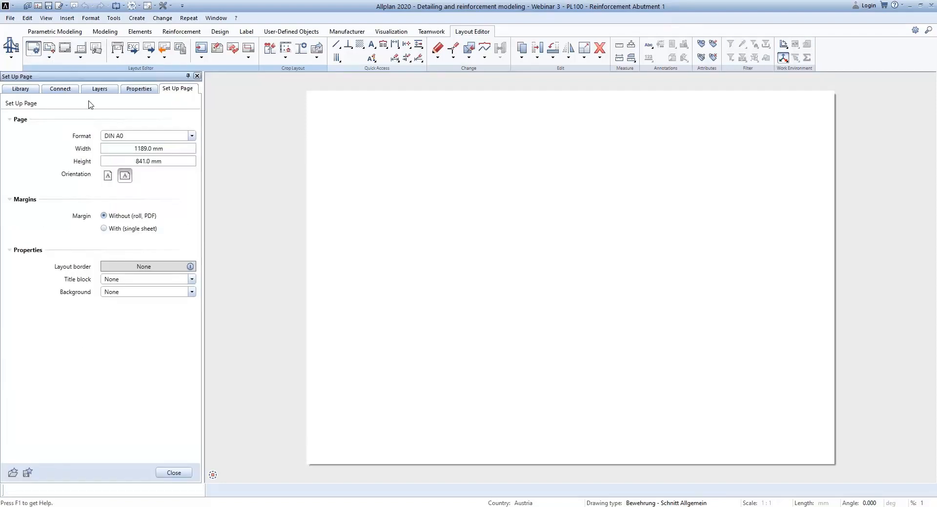
- Try the DIN A1 format and portrait orientation for the page, and return it to DIN A0 landscape
left_click(191, 136)
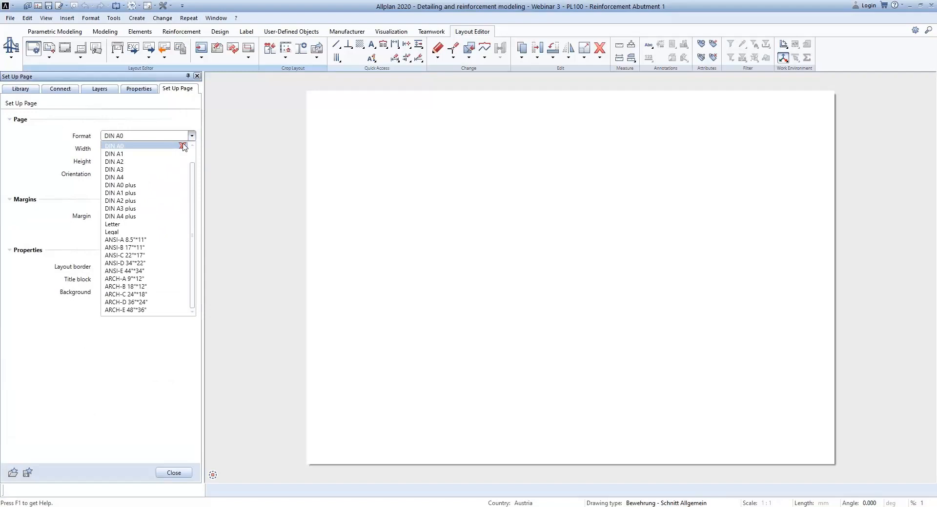
left_click(164, 154)
left_click(192, 137)
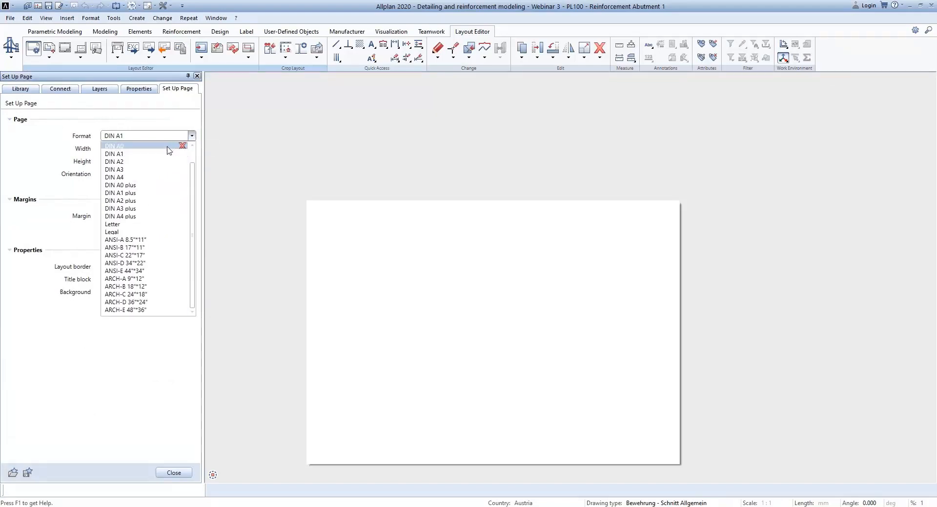
left_click(167, 147)
left_click(108, 177)
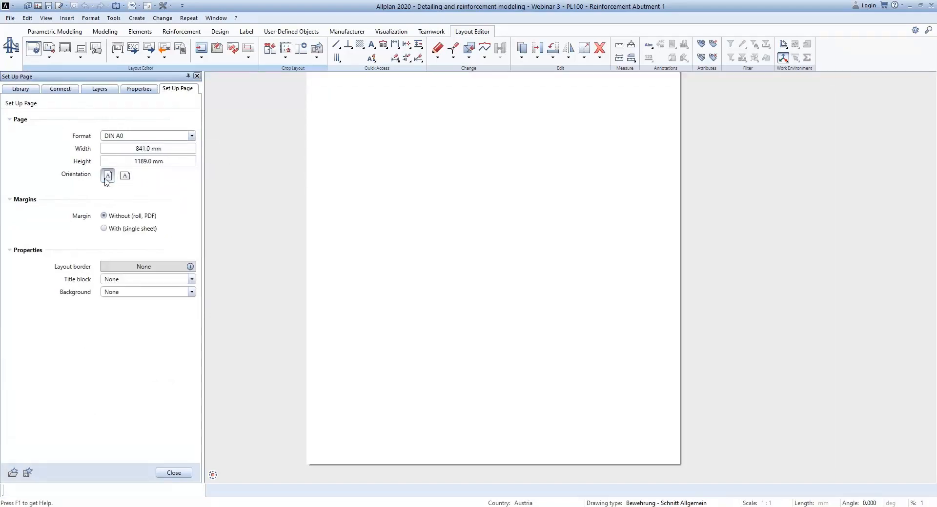
left_click(124, 179)
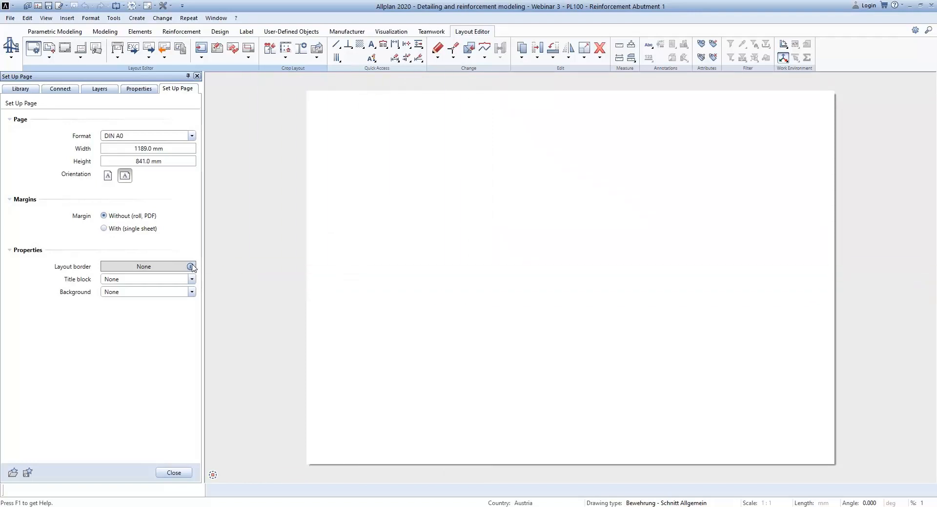
- Add a layout border to the page, trying Double margin (DIN 824 B) before choosing Filing margin (DIN 824 A)
left_click(161, 269)
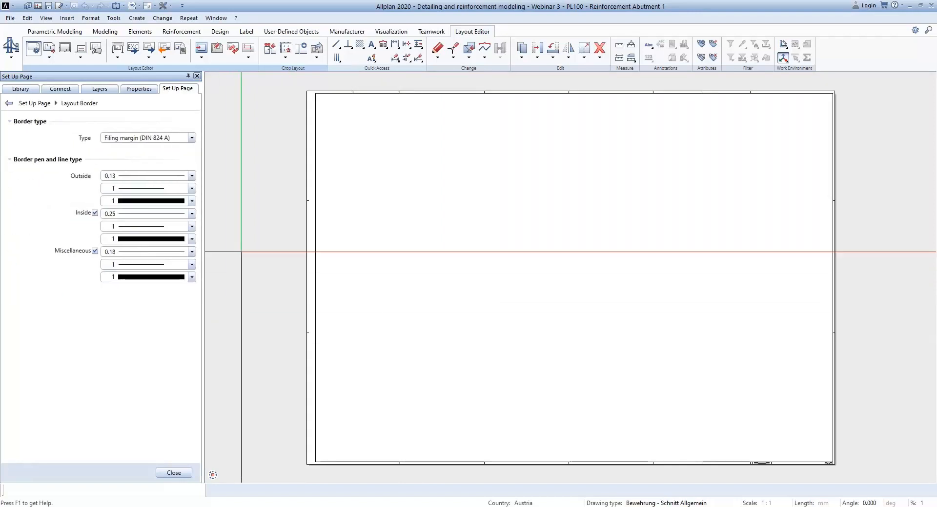
left_click(194, 138)
left_click(167, 156)
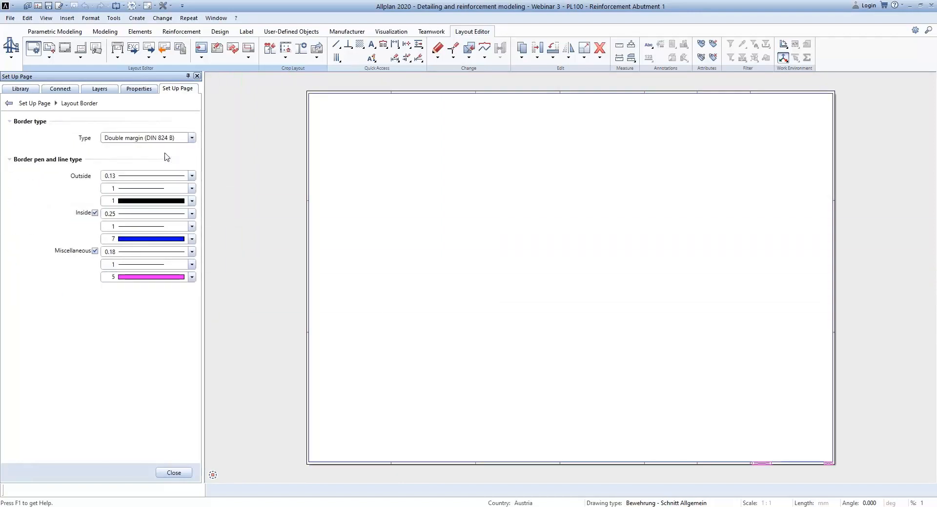
left_click(192, 138)
left_click(166, 164)
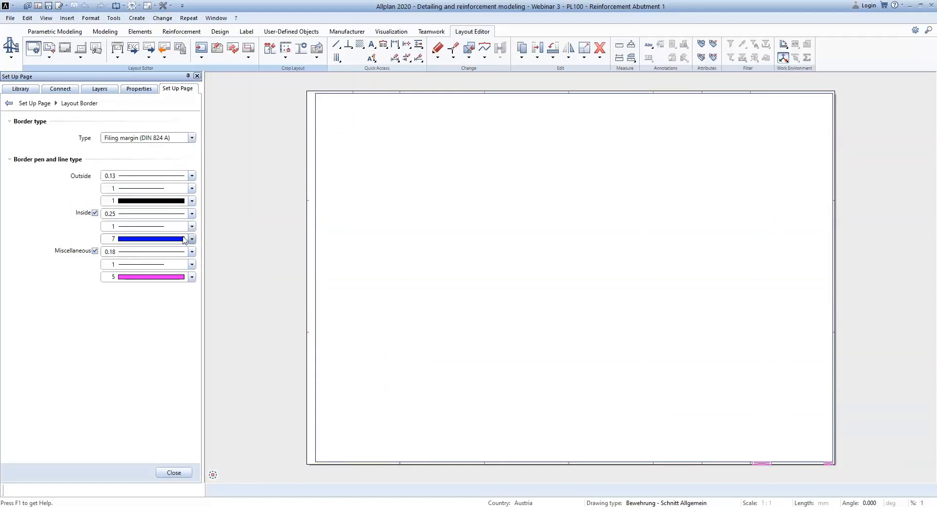
- Set the line colours of the border's inside and miscellaneous lines to 1 (black)
left_click(192, 239)
left_click(111, 257)
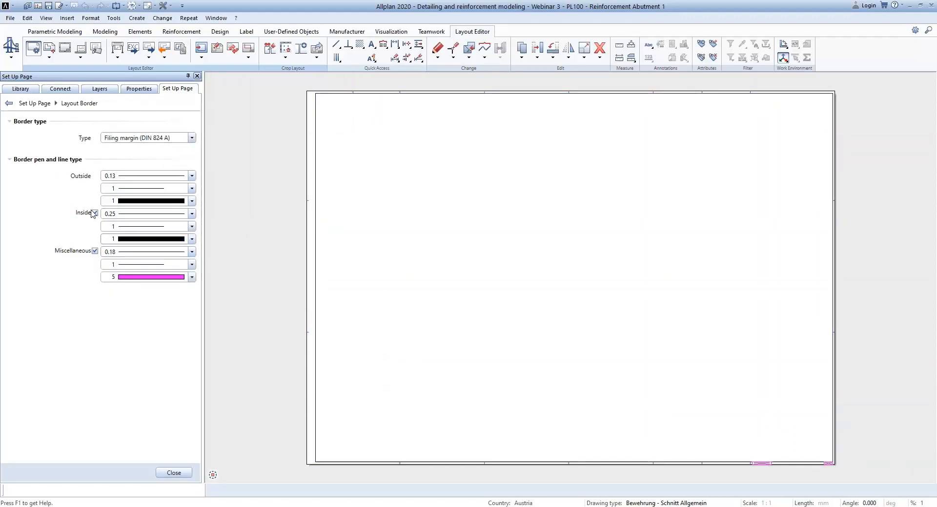
left_click(192, 278)
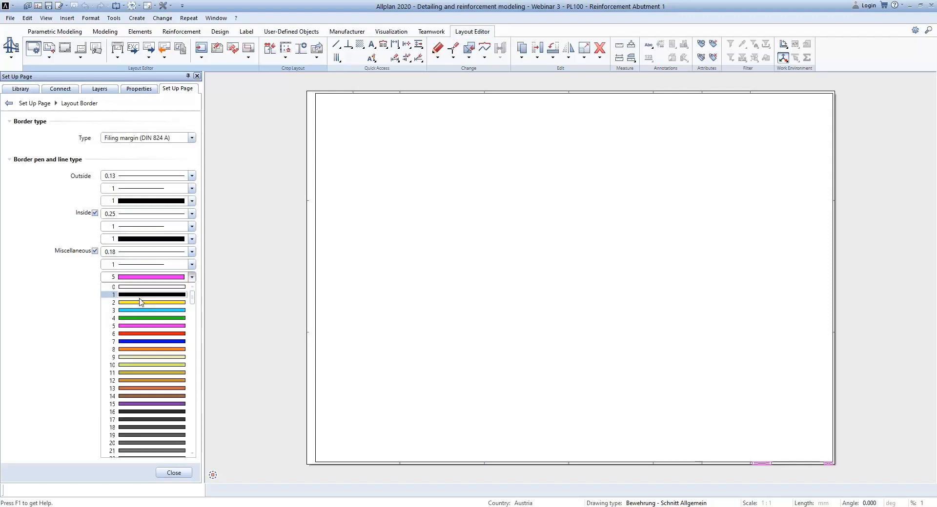
left_click(140, 296)
scroll(782, 432, "down", 1)
scroll(672, 415, "up", 5)
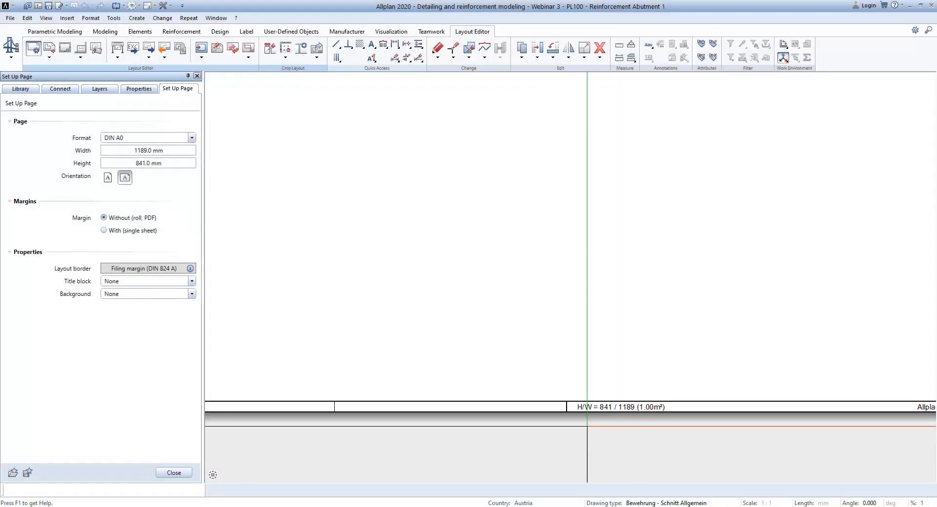
- Add the layout legend 1 With logo, last index at top as the title block and finish the page setup
left_click(130, 283)
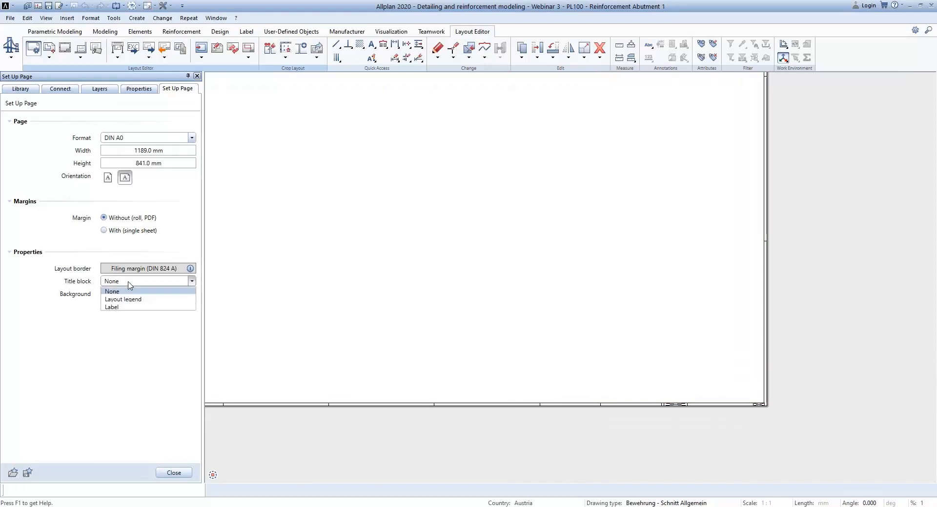
left_click(164, 300)
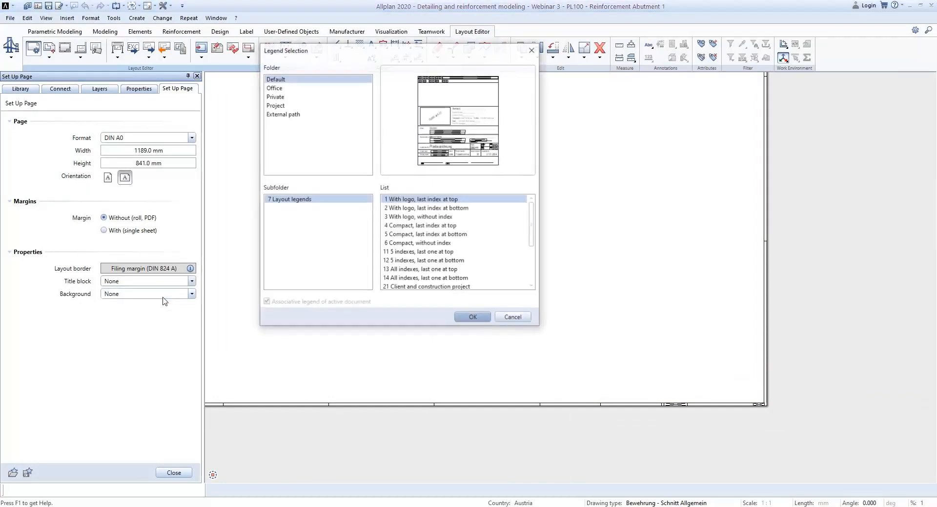
left_click(452, 226)
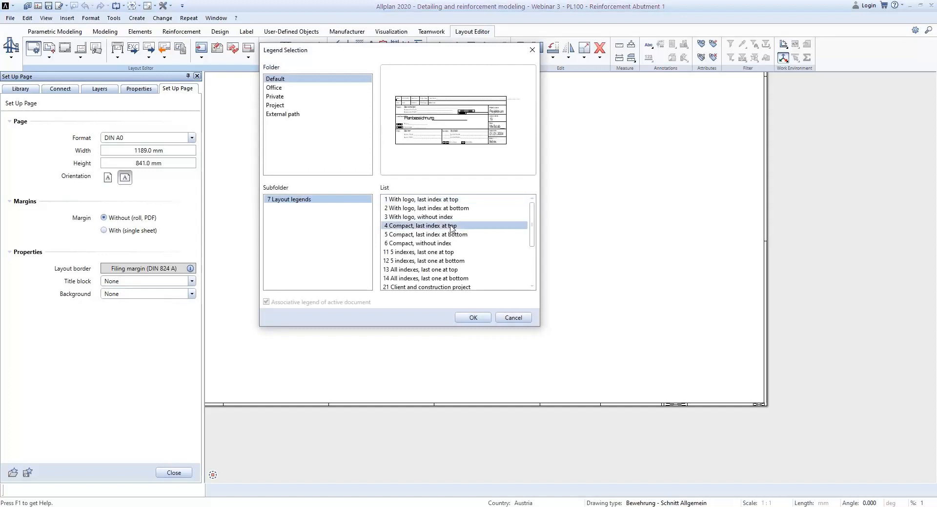
left_click(444, 209)
left_click(443, 202)
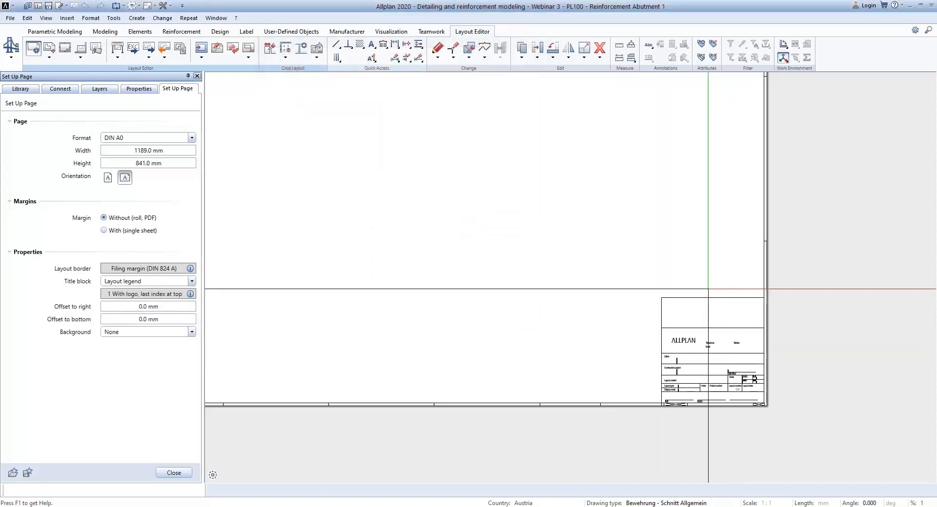
left_click(473, 317)
scroll(834, 412, "up", 3)
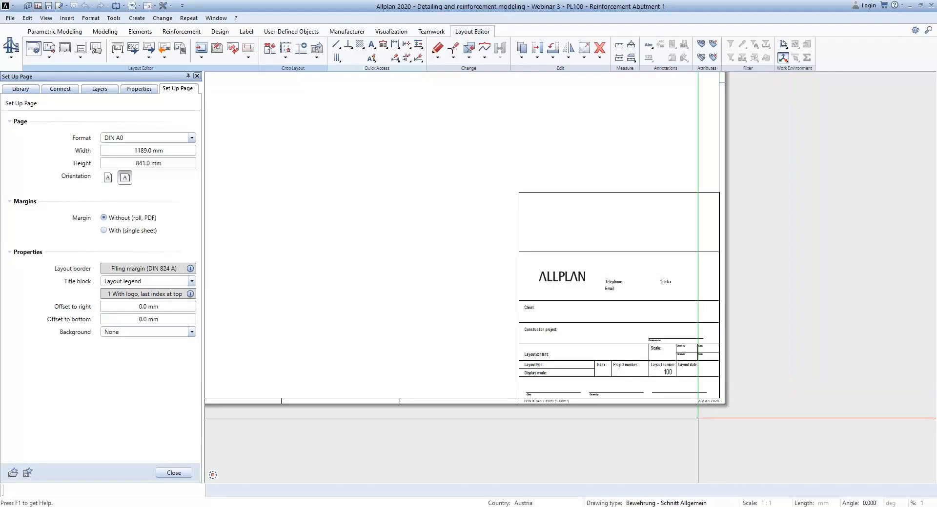
scroll(698, 418, "up", 1)
key("Escape")
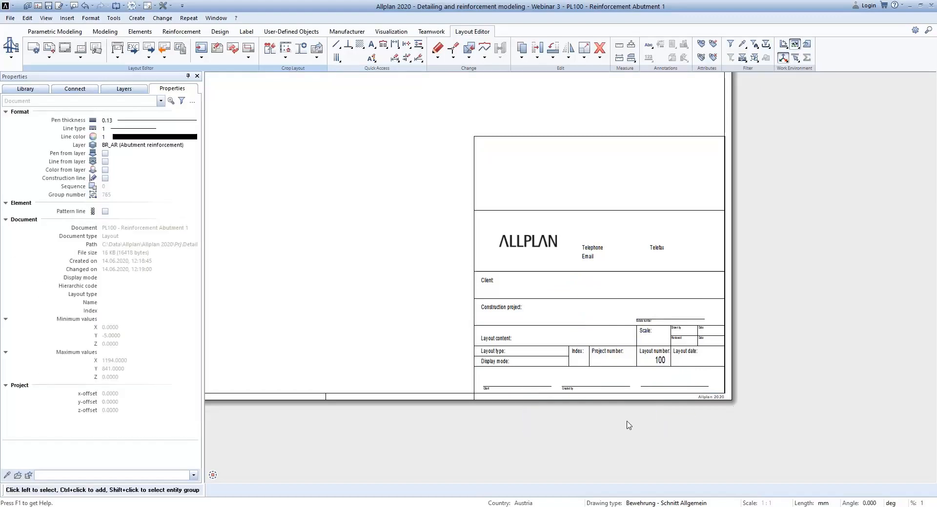
scroll(705, 412, "down", 1)
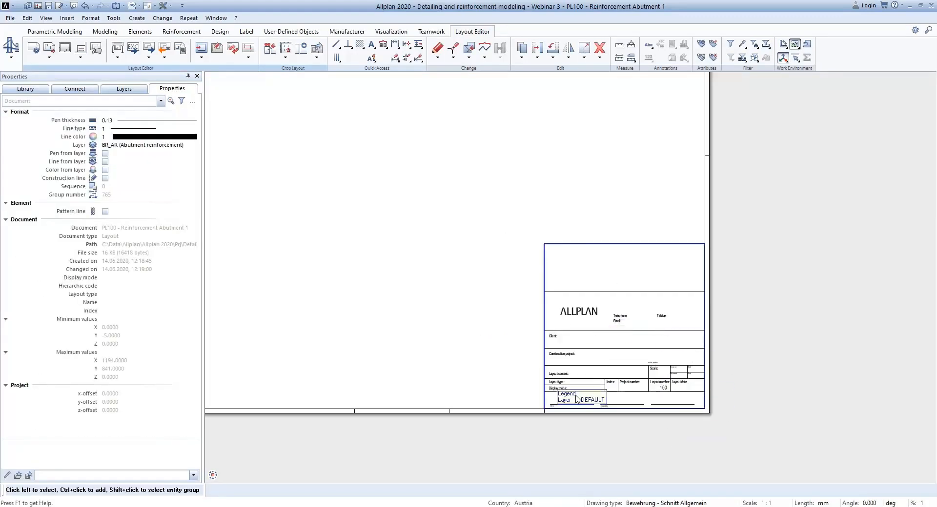
scroll(669, 439, "up", 2)
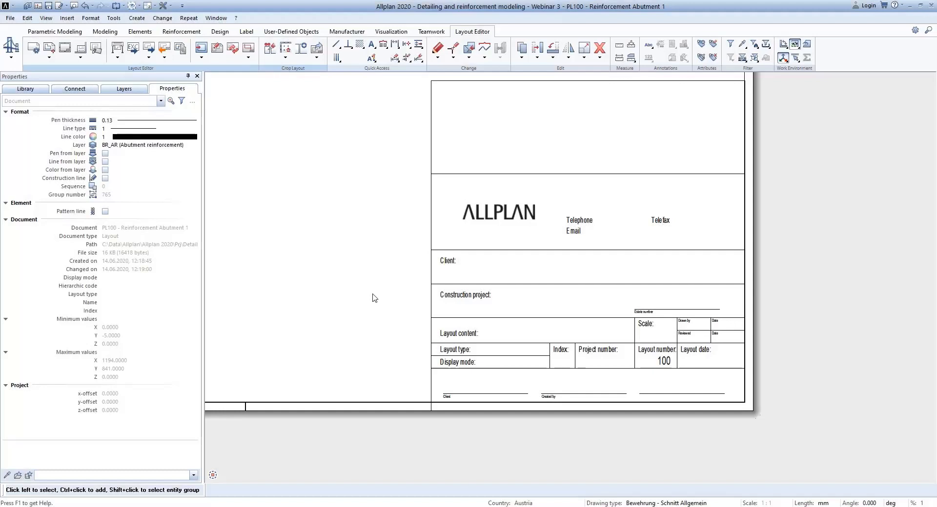
- Open the layout attributes and list only layout 100 Reinforcement Abutment 1 for editing
left_click(96, 53)
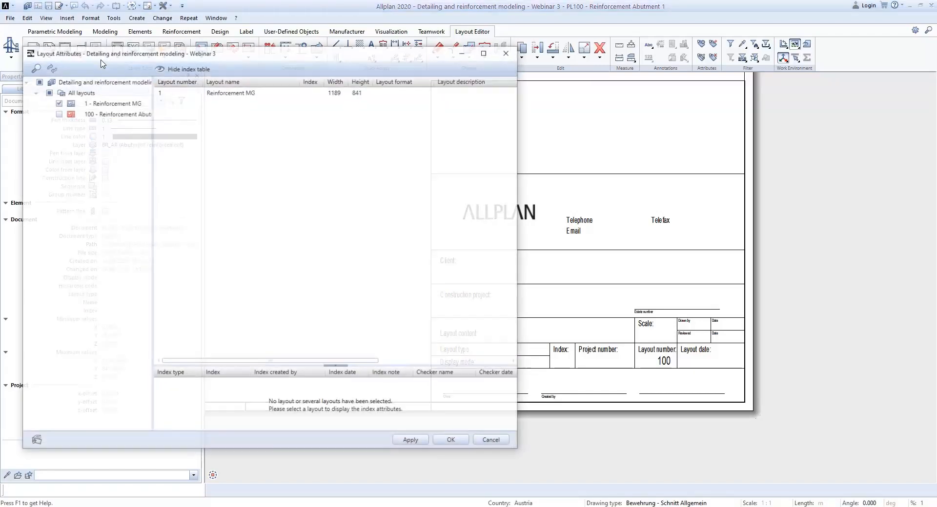
left_click(119, 116)
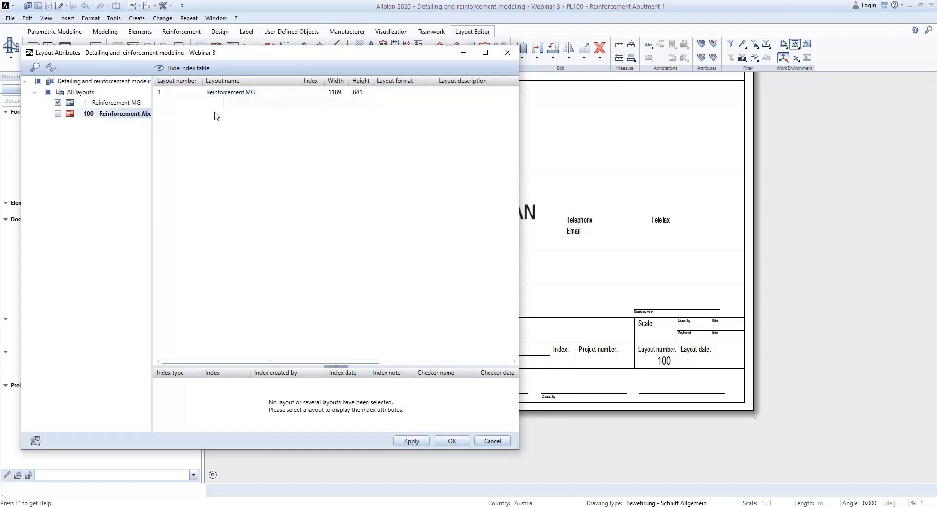
left_click(58, 113)
left_click(59, 103)
left_click(317, 94)
- Add an entry of type Index to layout 100 with index 100, the creator's initials and checker name Collegue
left_click(195, 385)
left_click(183, 405)
left_click(219, 383)
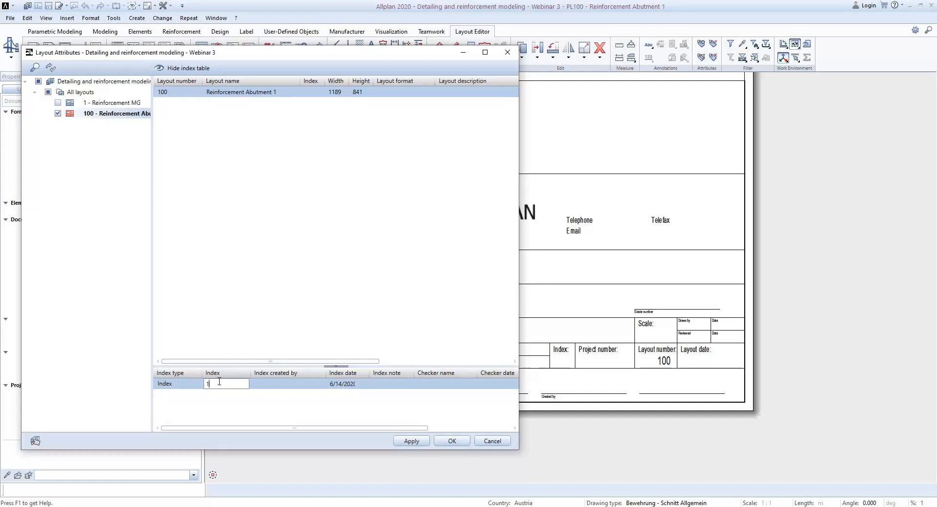
left_click(276, 385)
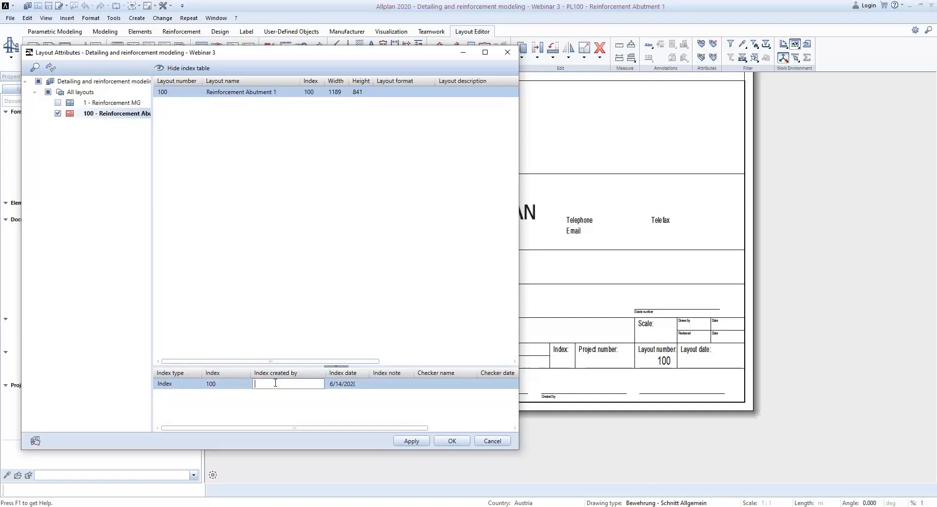
type("ZDe")
left_click(372, 388)
left_click(447, 388)
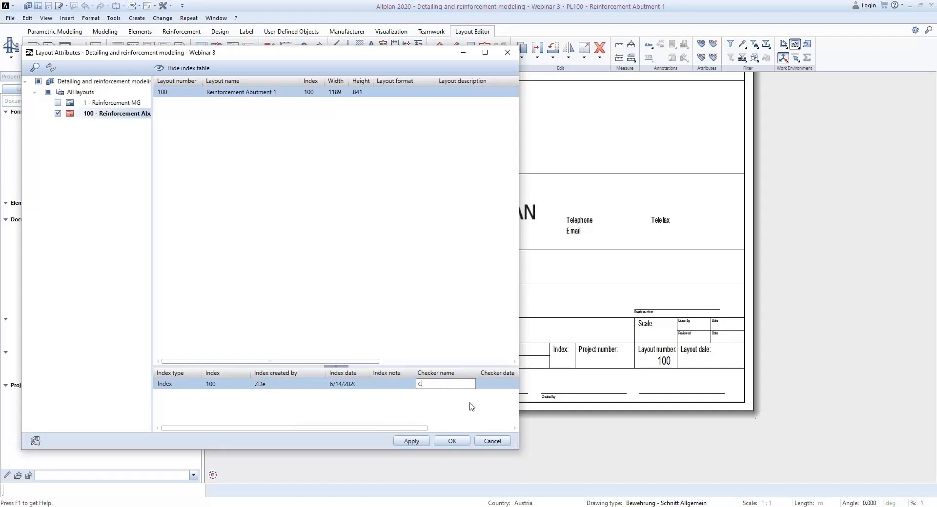
- Set the index date to 6/15/2020 and the checker date to 6/22/2020 for layout 100's index entry
left_click(348, 385)
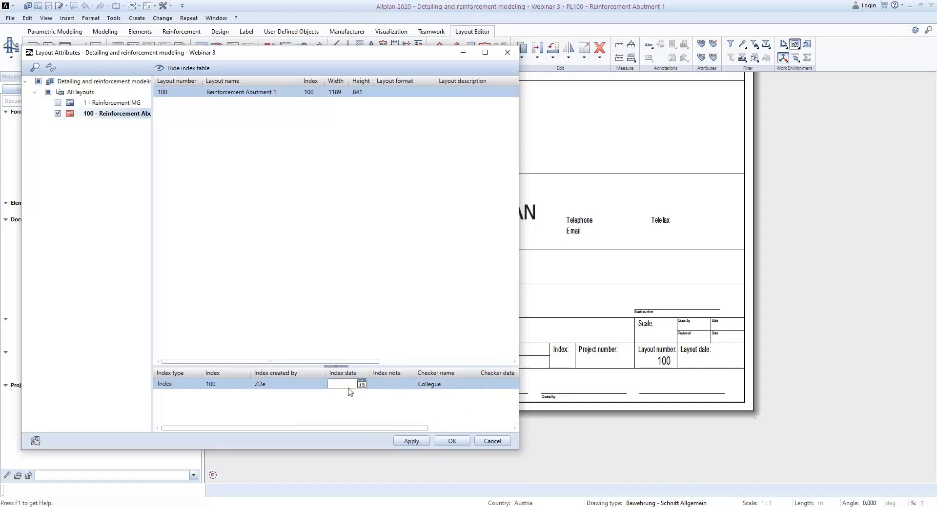
left_click(362, 385)
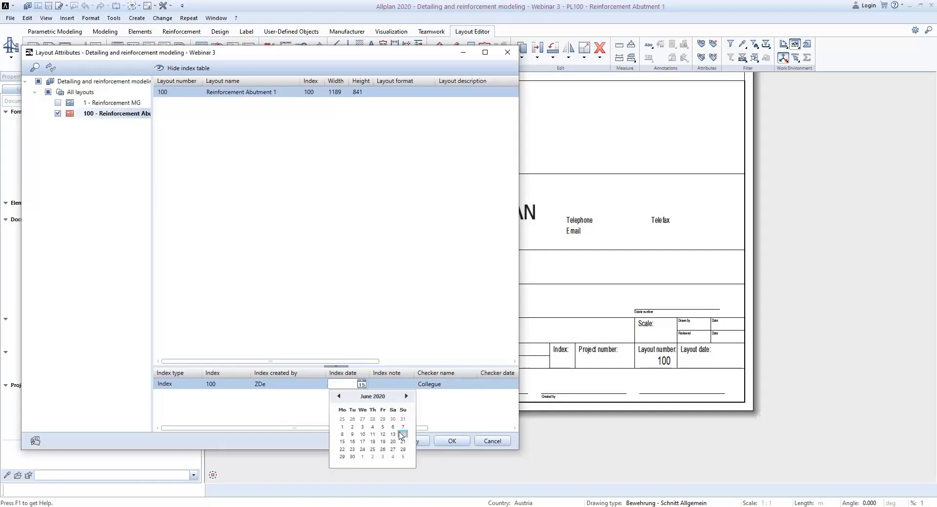
left_click(342, 442)
left_click(504, 385)
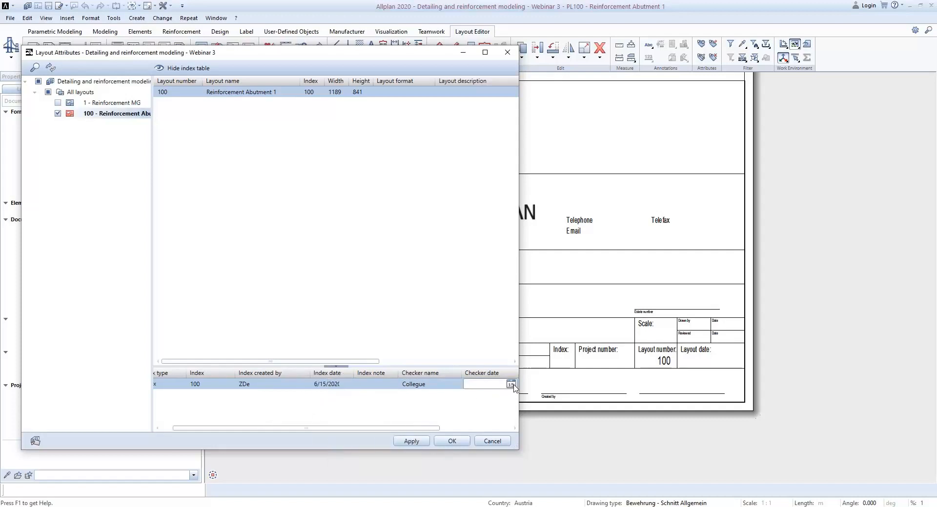
left_click(511, 385)
left_click(480, 449)
left_click_drag(270, 429, 221, 429)
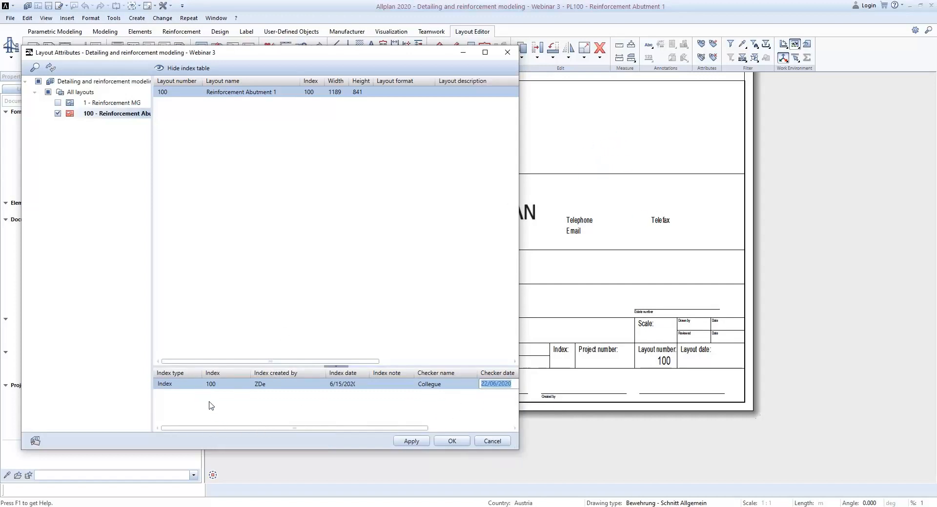
- Enter Full reinforcement layout as the description of layout 100 and set its layout format to DIN A0
left_click(471, 92)
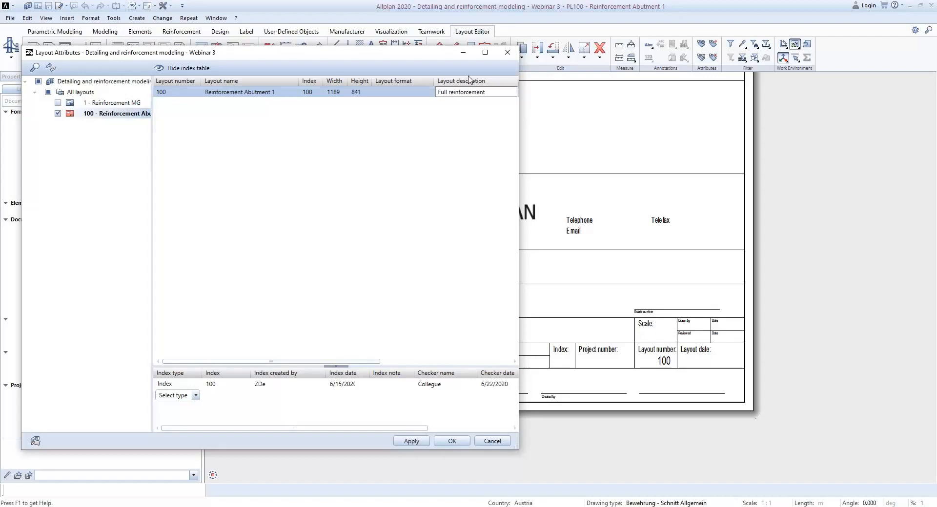
type("layout")
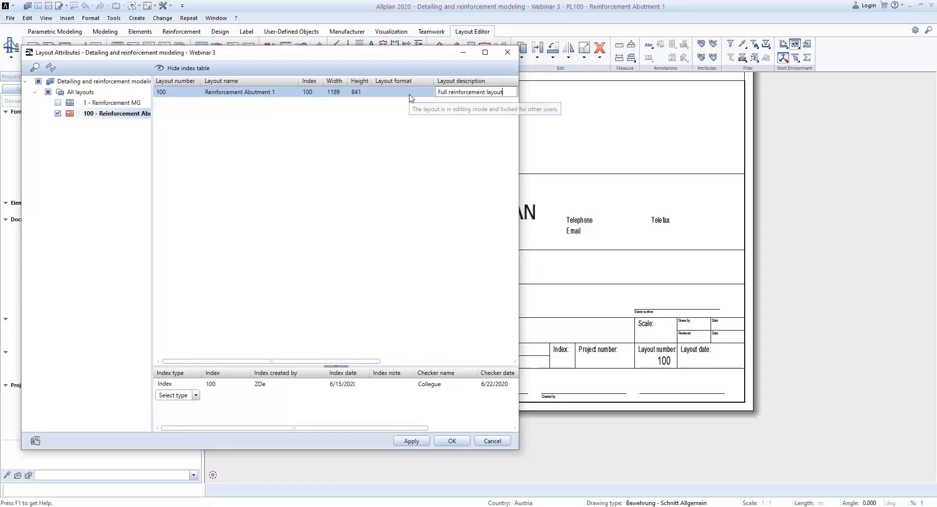
left_click(428, 93)
left_click(428, 92)
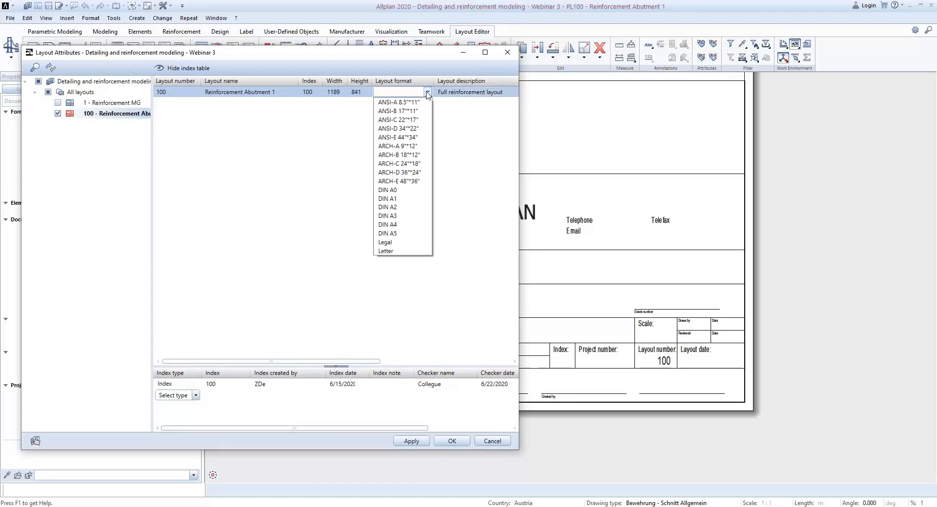
left_click(390, 190)
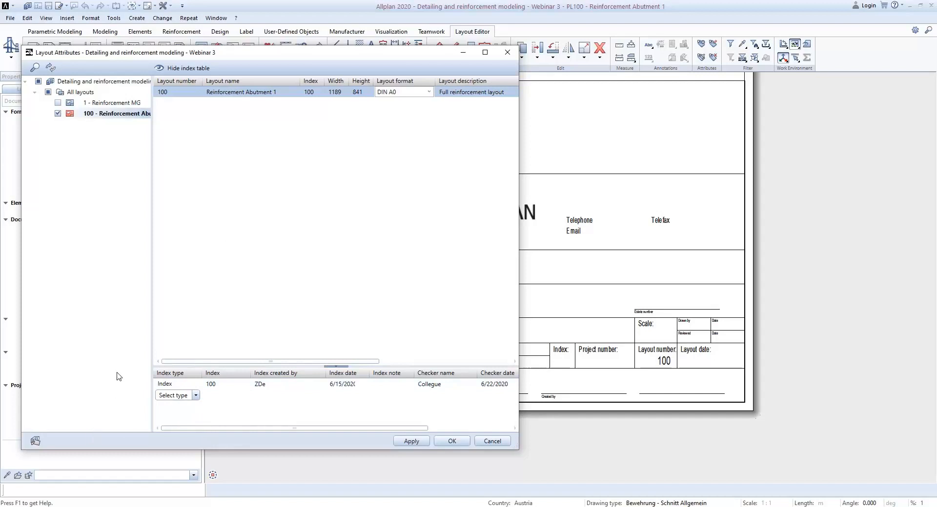
- Open the project attributes from the layout attributes and enter Allplan Infrastructure as the client
left_click(36, 444)
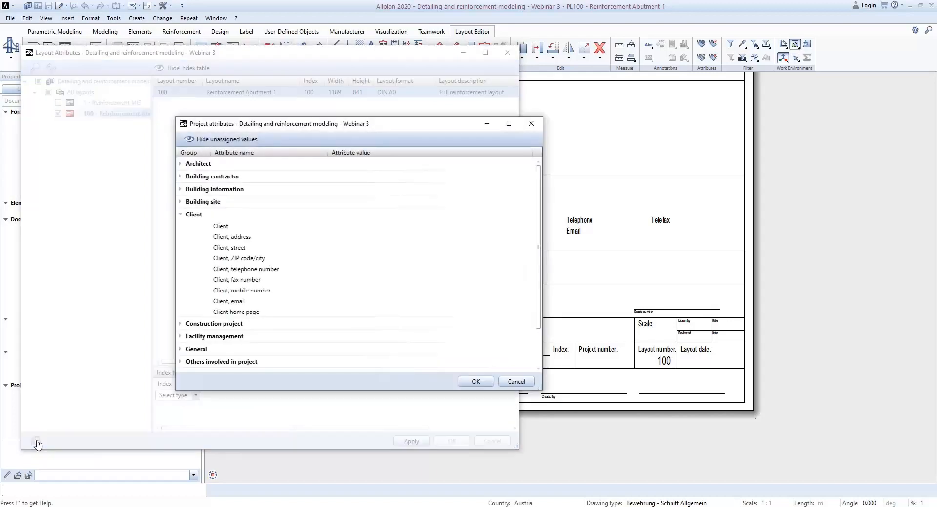
left_click_drag(431, 122, 362, 124)
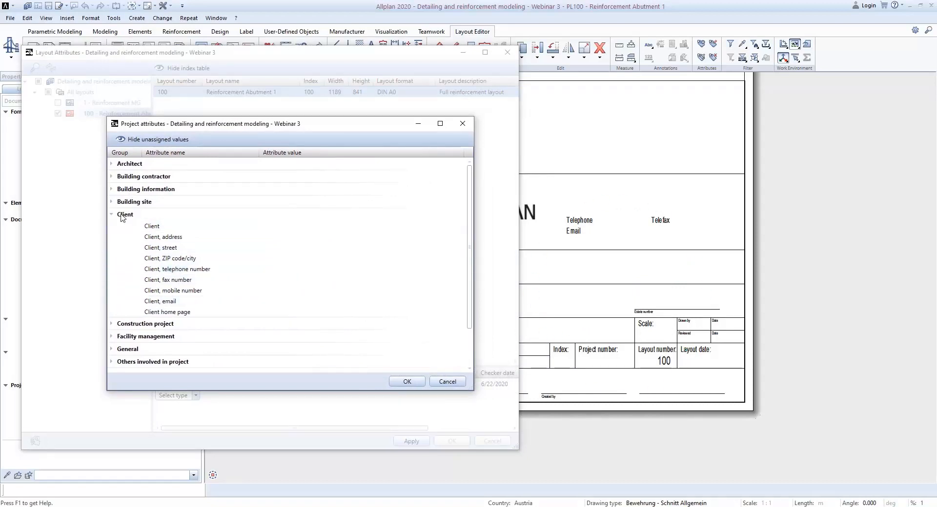
left_click(273, 226)
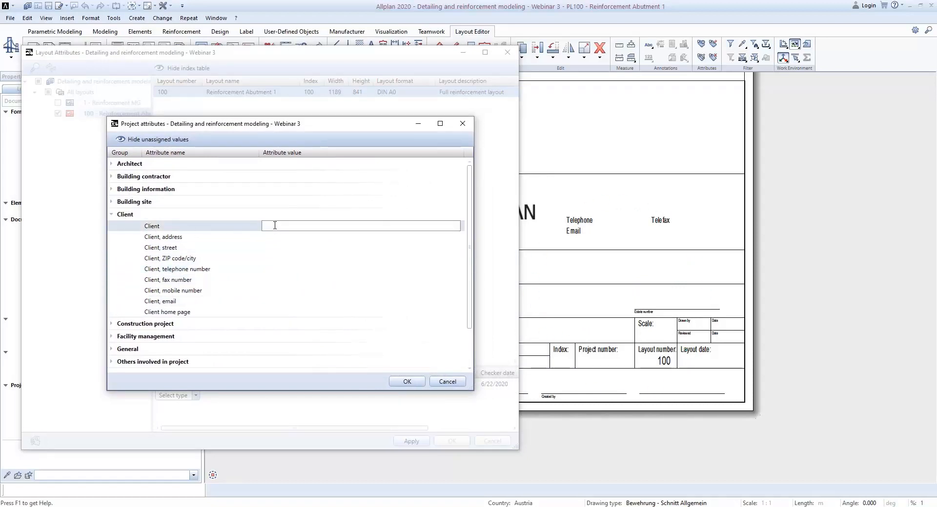
type("Allplan Infrastructure")
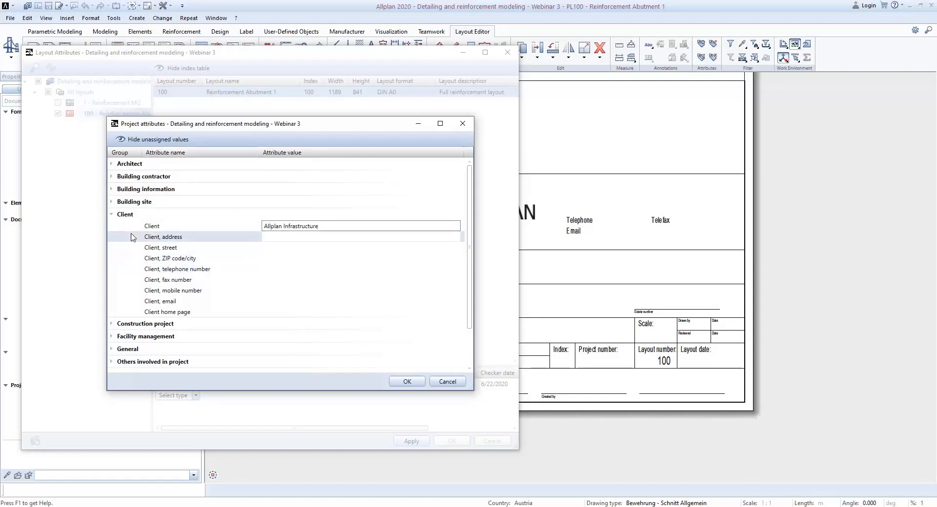
- Expand the Construction project attribute group and enter Bridge across the river as the construction project
left_click(112, 324)
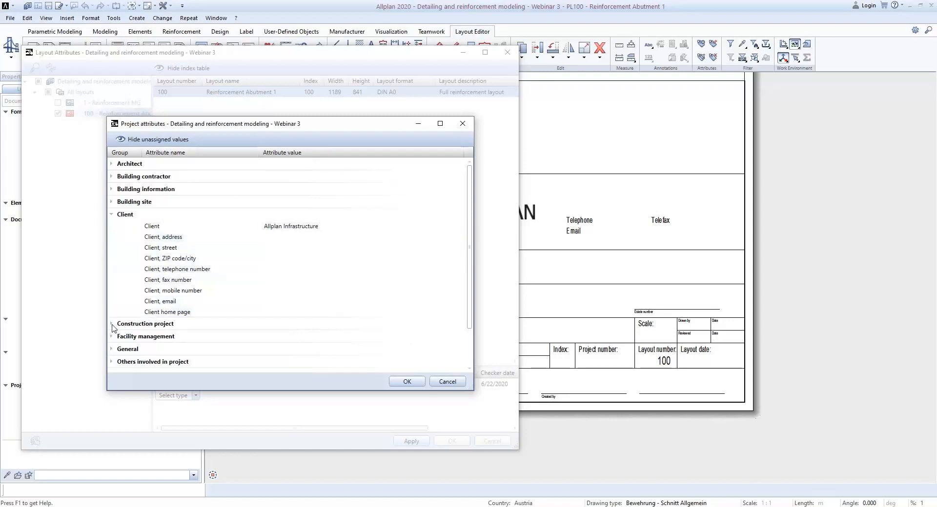
scroll(163, 327, "down", 1)
left_click(269, 313)
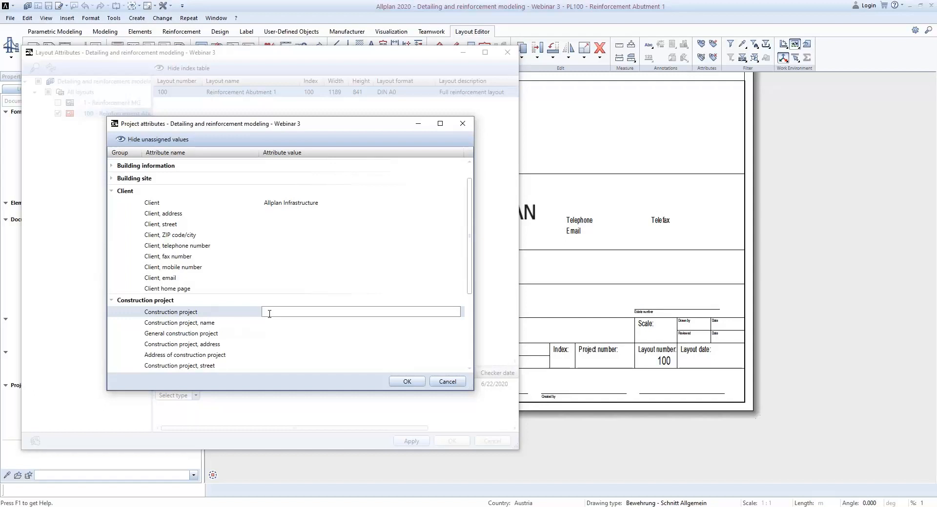
type("ross the river")
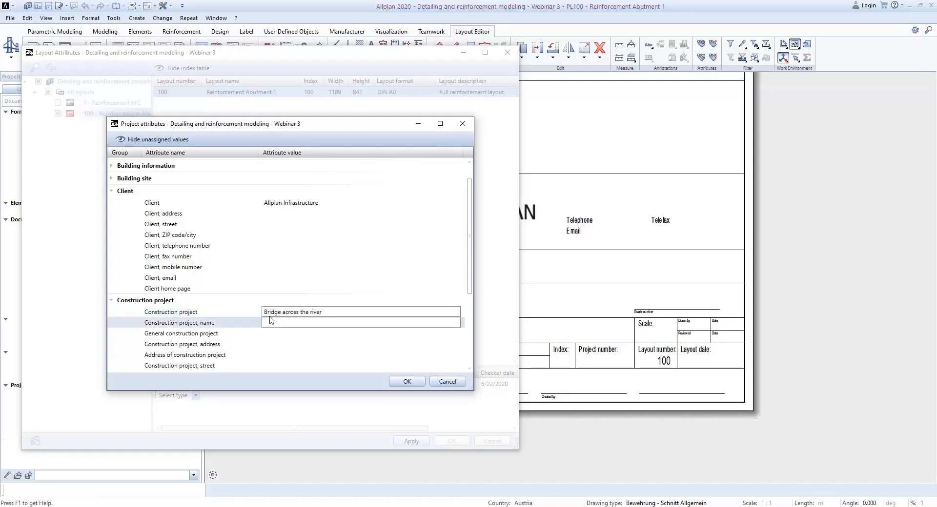
- Look through the remaining project attribute groups, expanding Architect, and apply the project and layout attributes to layout 100
scroll(269, 314, "down", 4)
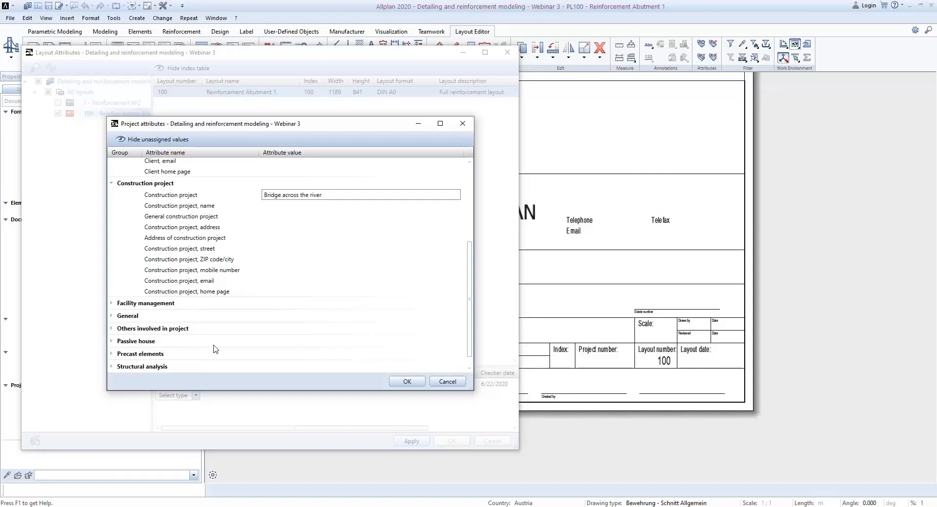
scroll(217, 352, "up", 5)
left_click(374, 298)
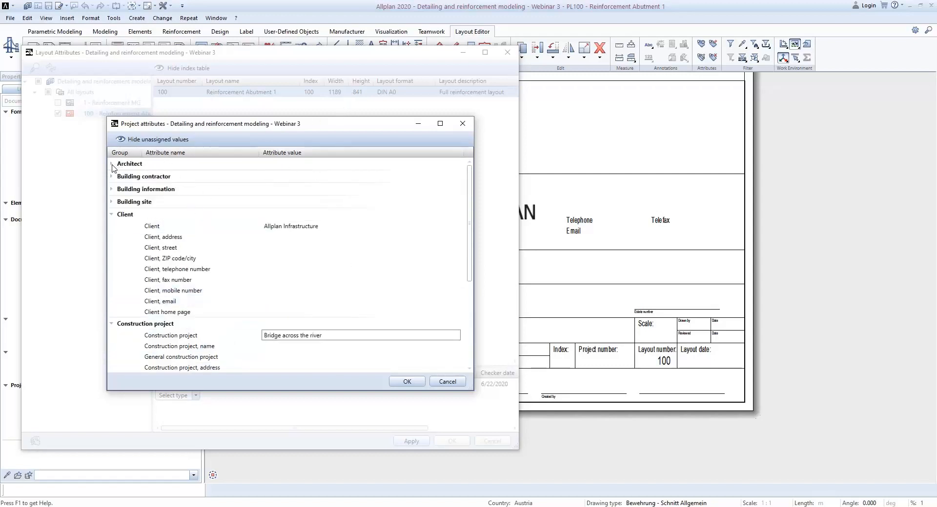
left_click(117, 166)
left_click(279, 174)
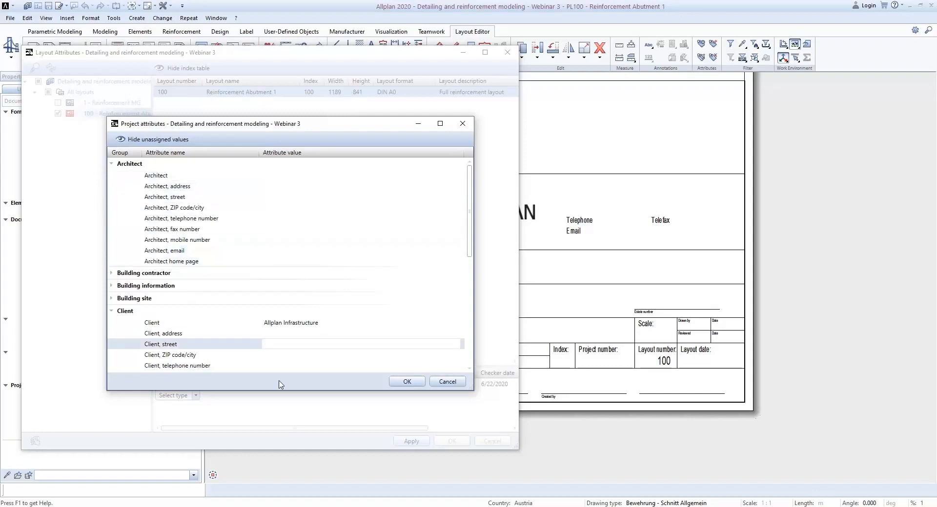
left_click(406, 381)
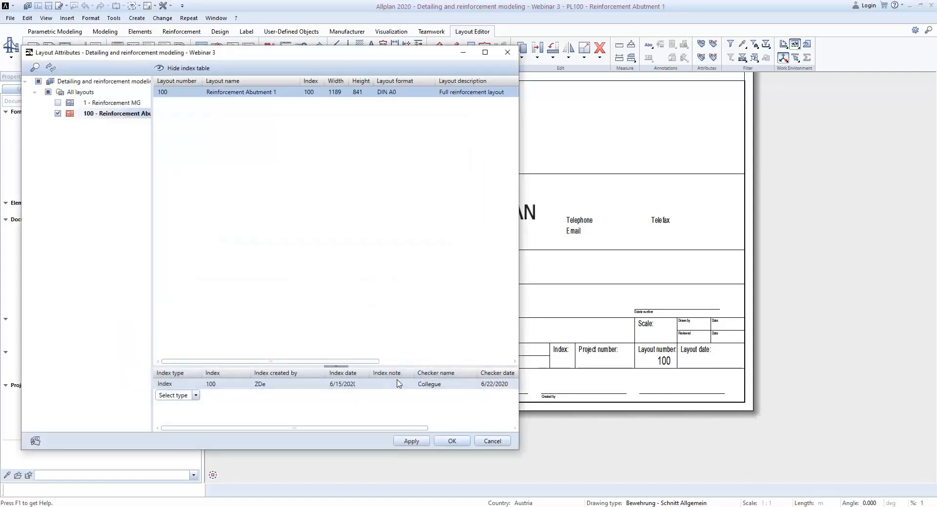
left_click(422, 443)
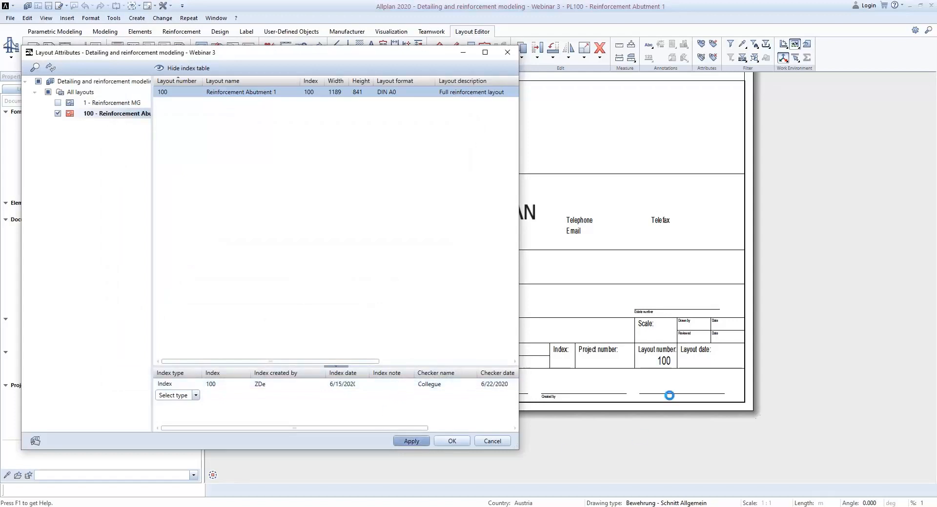
left_click(453, 442)
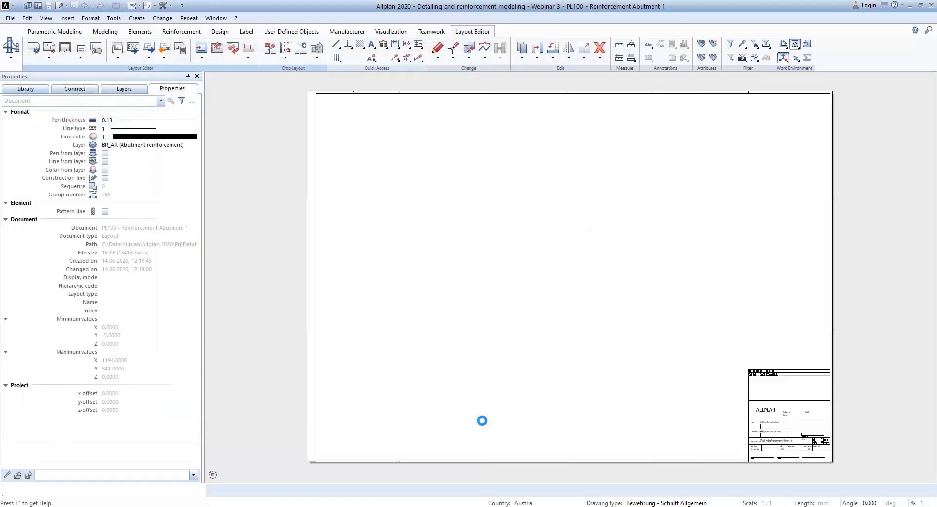
- Check the client, construction project, layout content and index fields in the title block of layout 100
scroll(606, 276, "up", 5)
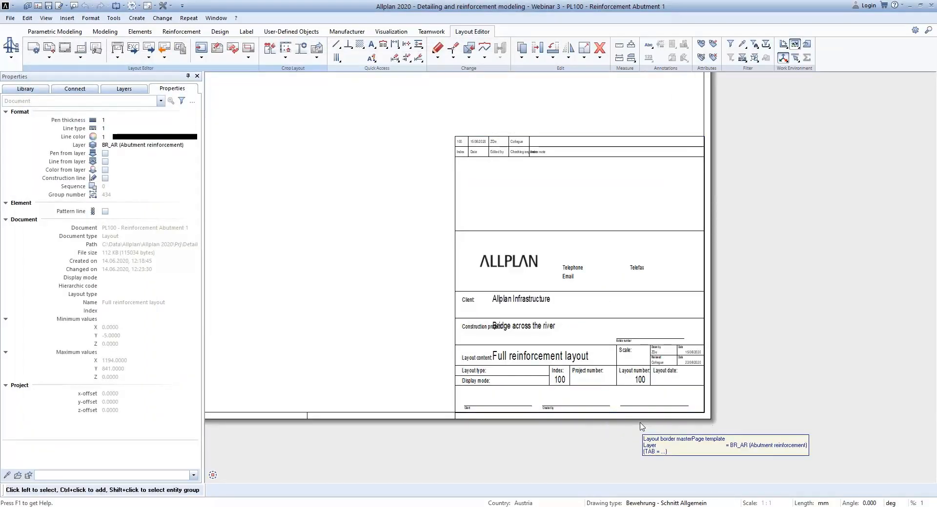
scroll(457, 139, "up", 1)
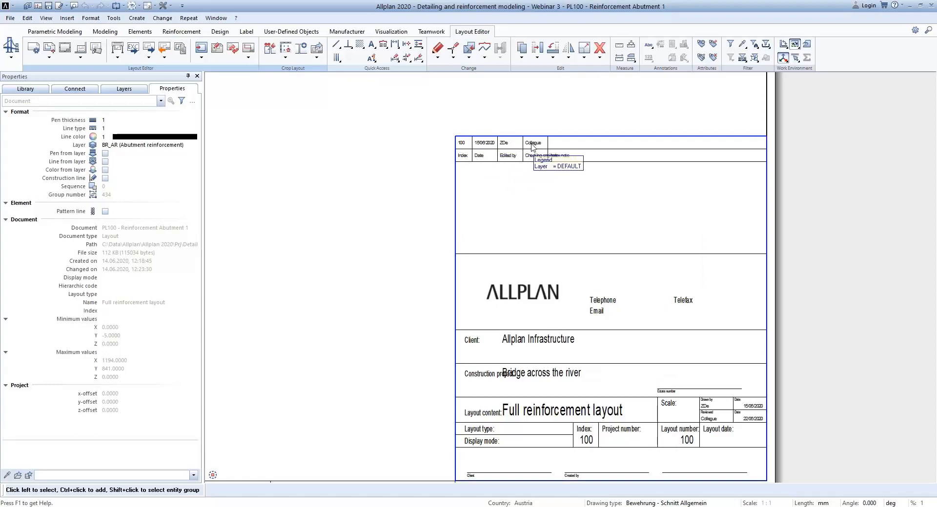
scroll(532, 146, "down", 2)
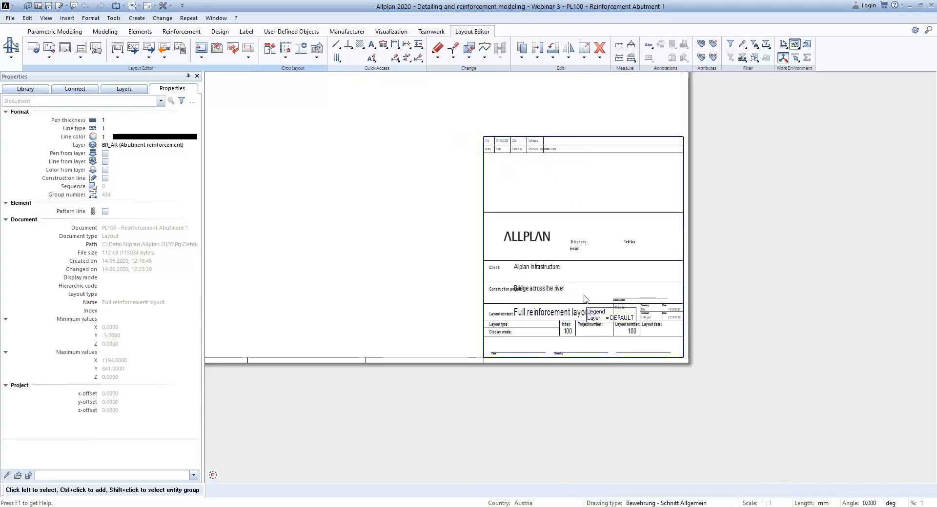
left_click(536, 50)
key("Escape")
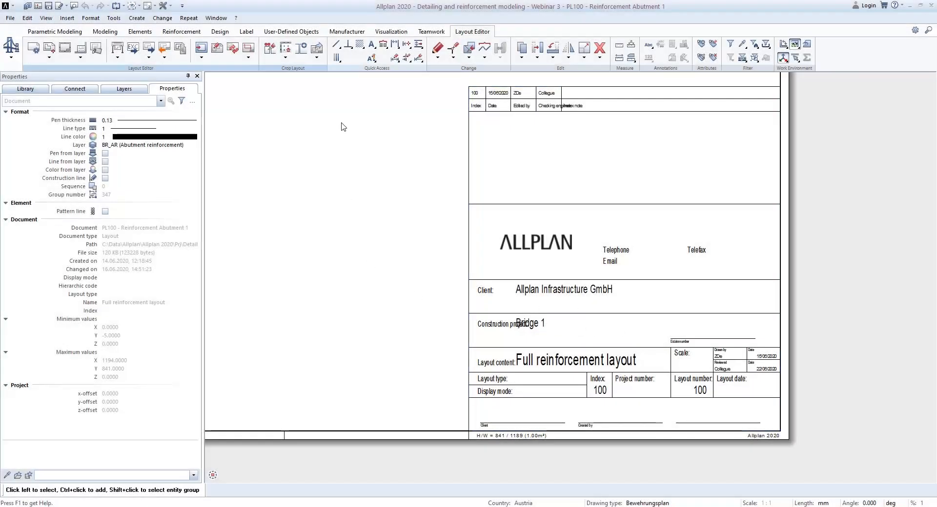
- Open the legend management and select legend 3 With logo, without index from the Layout legends file in the Default folder
left_click(317, 32)
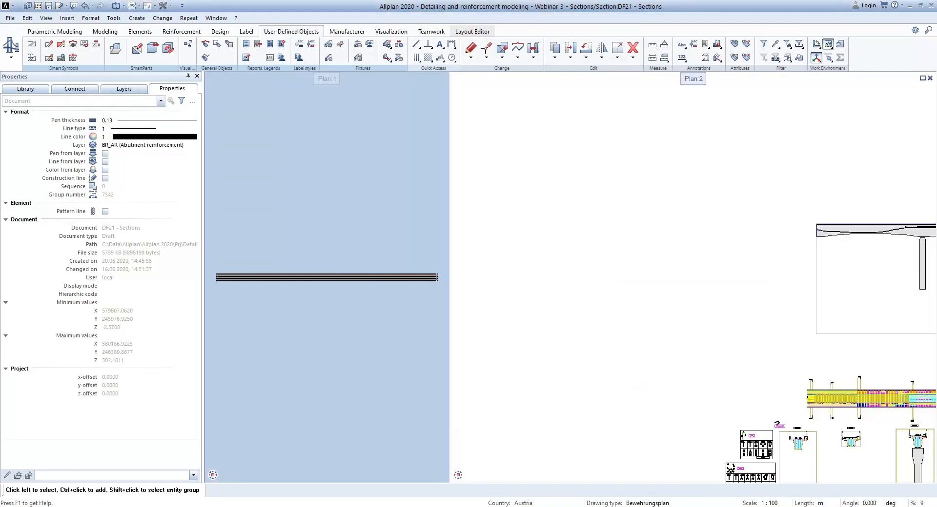
left_click(299, 58)
left_click(281, 93)
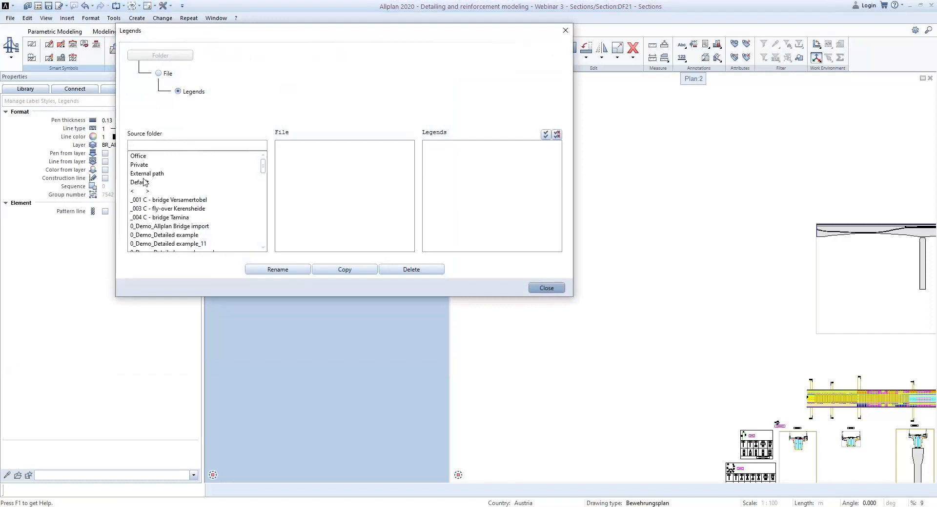
left_click(137, 157)
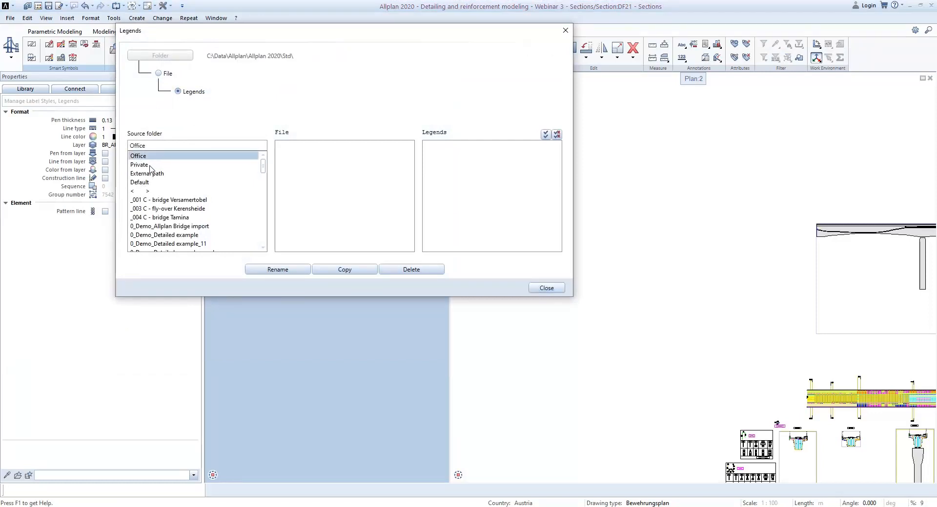
left_click(145, 183)
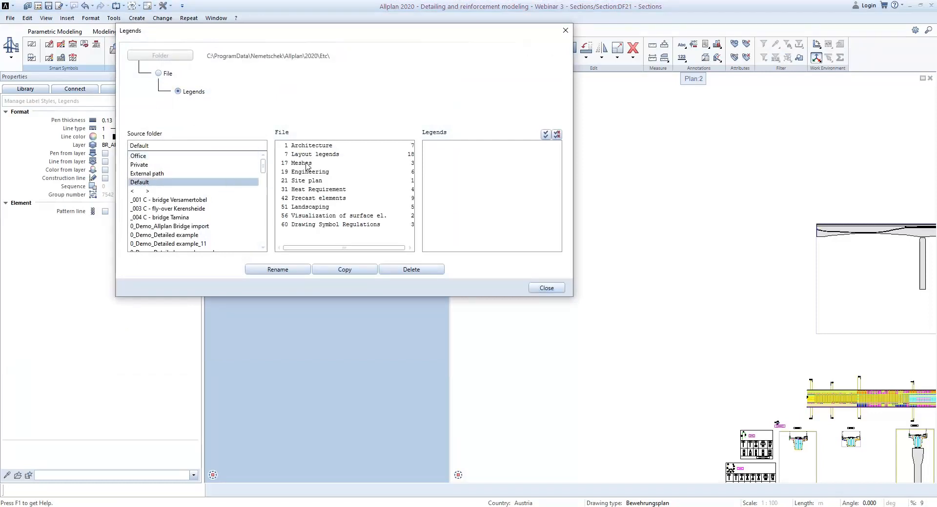
left_click(329, 156)
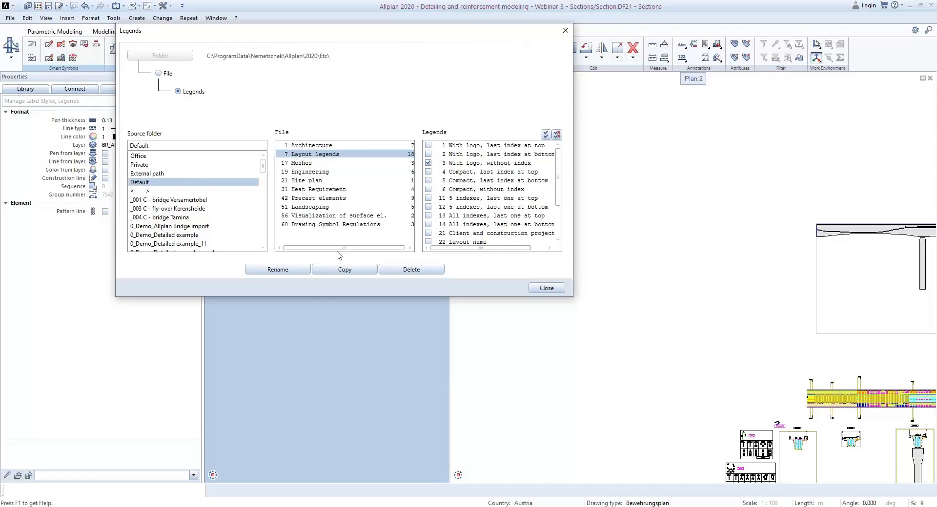
- Copy the selected legend to entry 1 of file 9 in the Private folder, naming the new file User legend 3
left_click(345, 270)
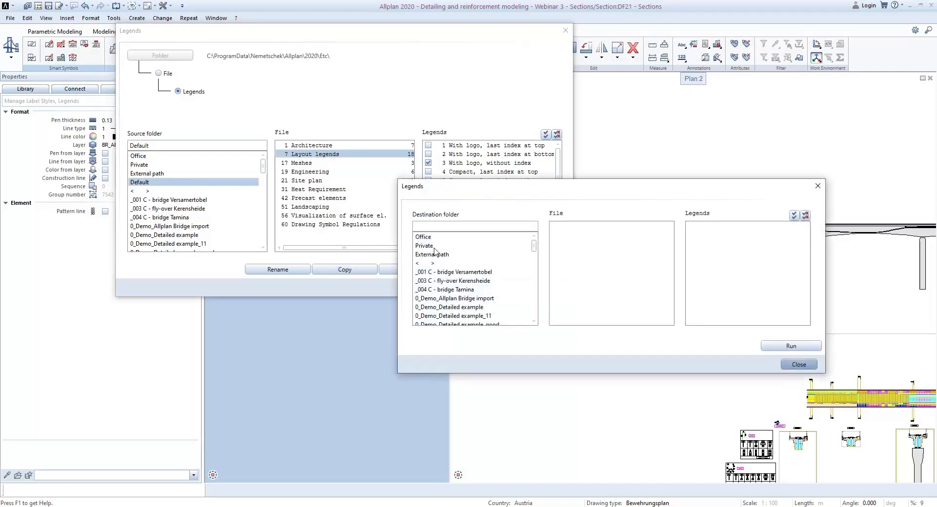
left_click(433, 246)
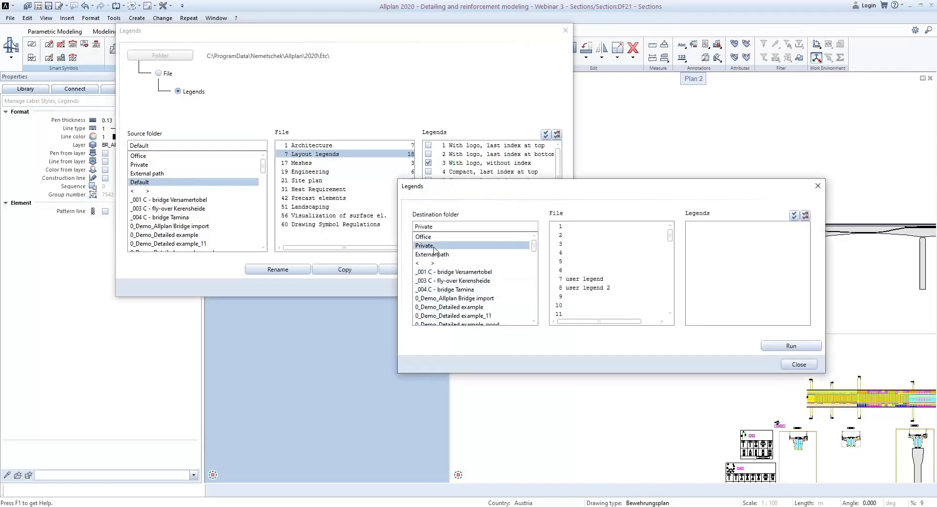
left_click(573, 288)
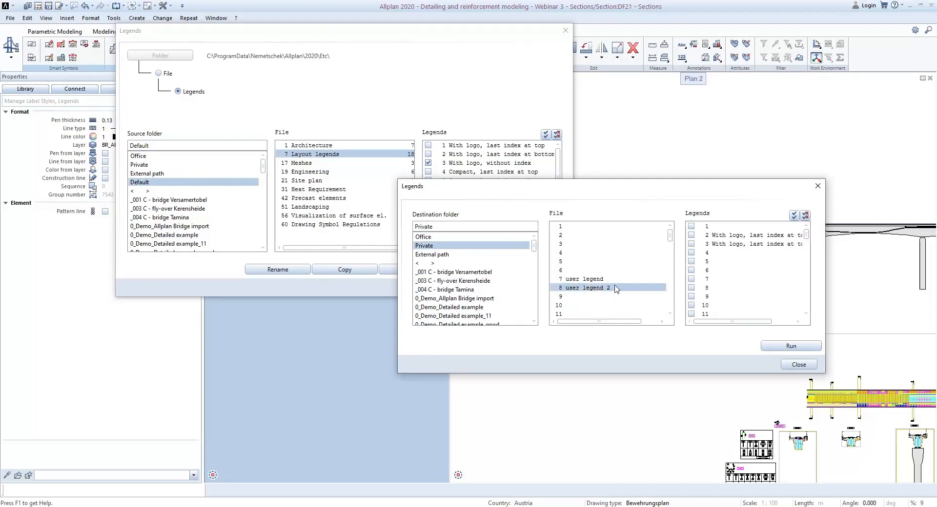
left_click(578, 297)
left_click(691, 226)
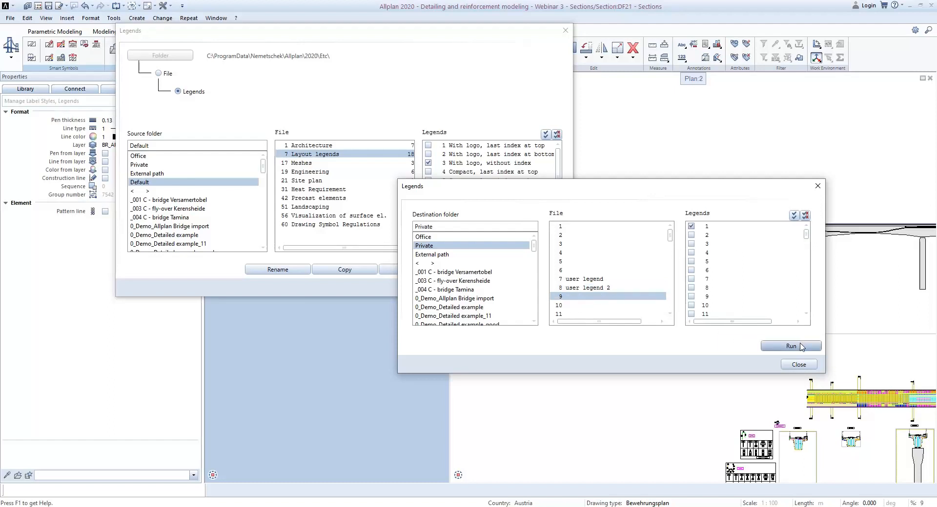
left_click(781, 346)
type("User legend 3")
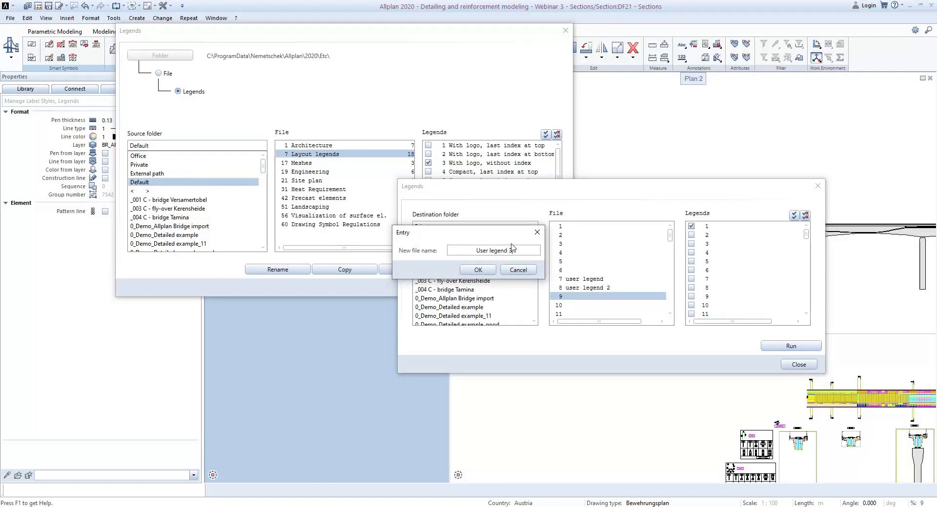
left_click(479, 271)
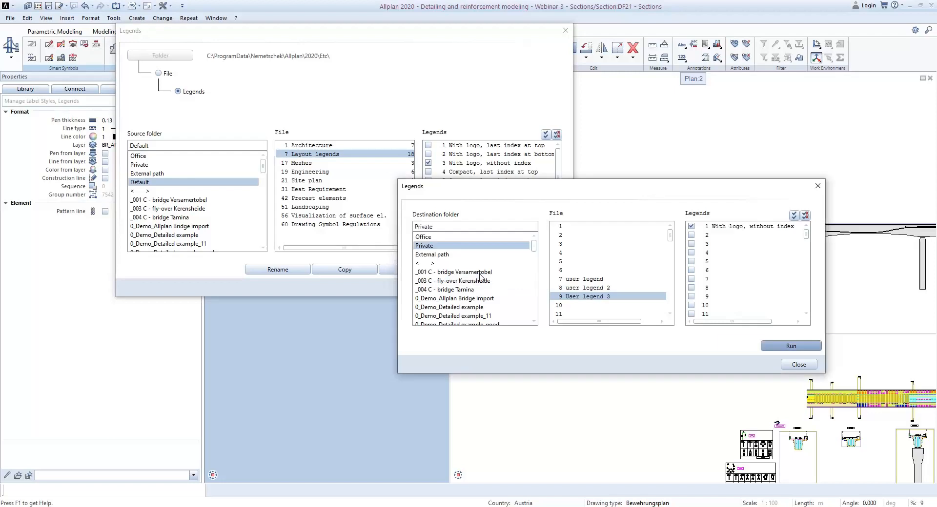
- Run the legend copy once more, replacing the existing entry in User legend 3, and close the legend management
left_click(788, 347)
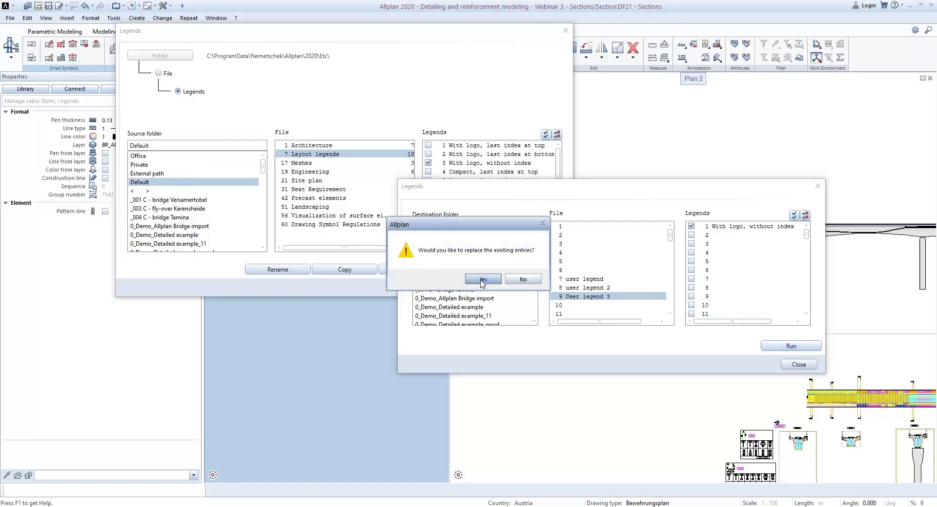
left_click(482, 281)
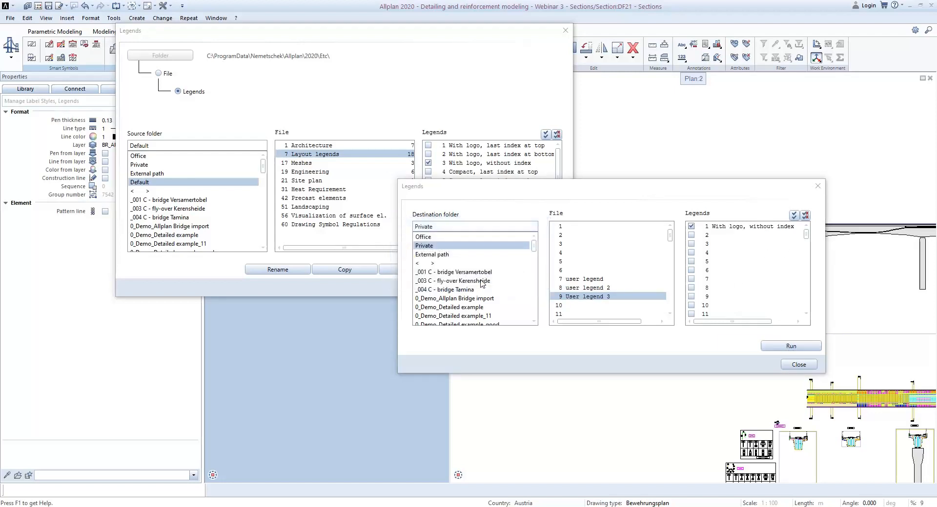
left_click(792, 366)
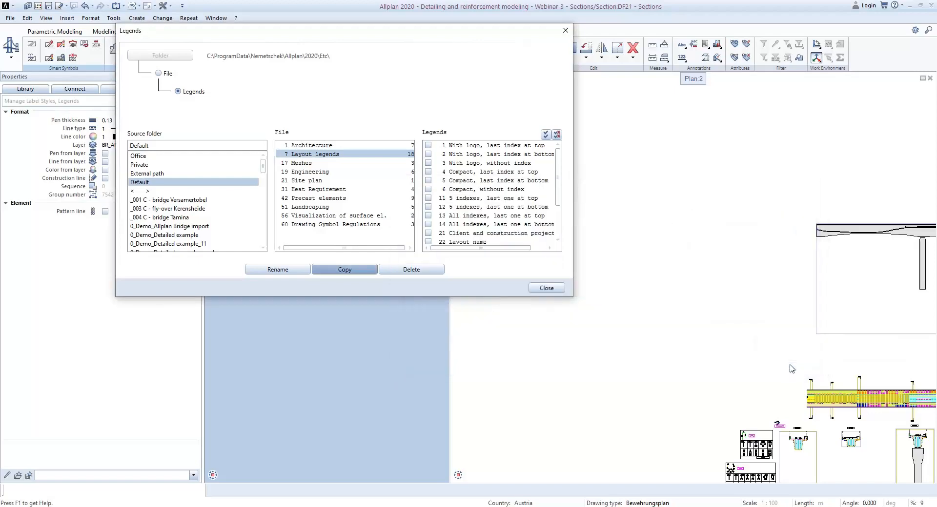
left_click(546, 287)
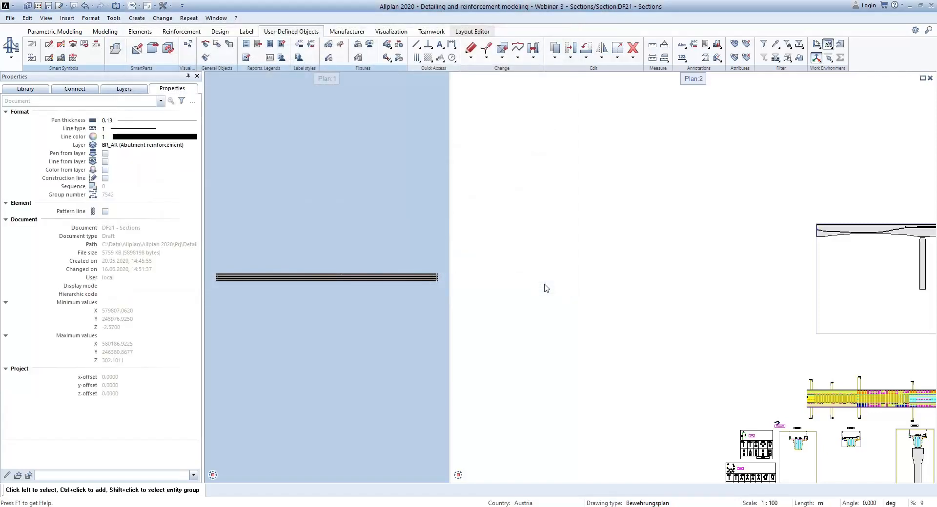
- Open entry 1 With logo, without index of User legend 3 in the Private folder for modifying
left_click(282, 45)
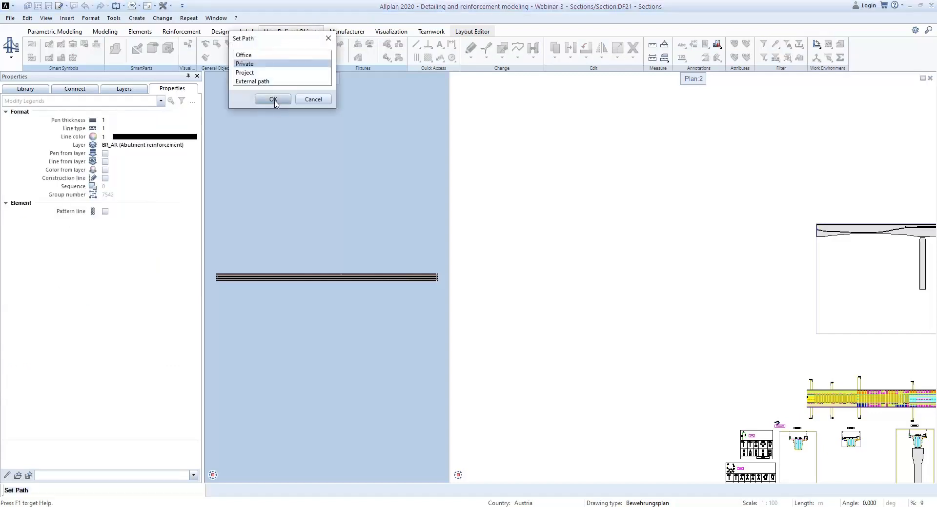
left_click(273, 99)
left_click(376, 170)
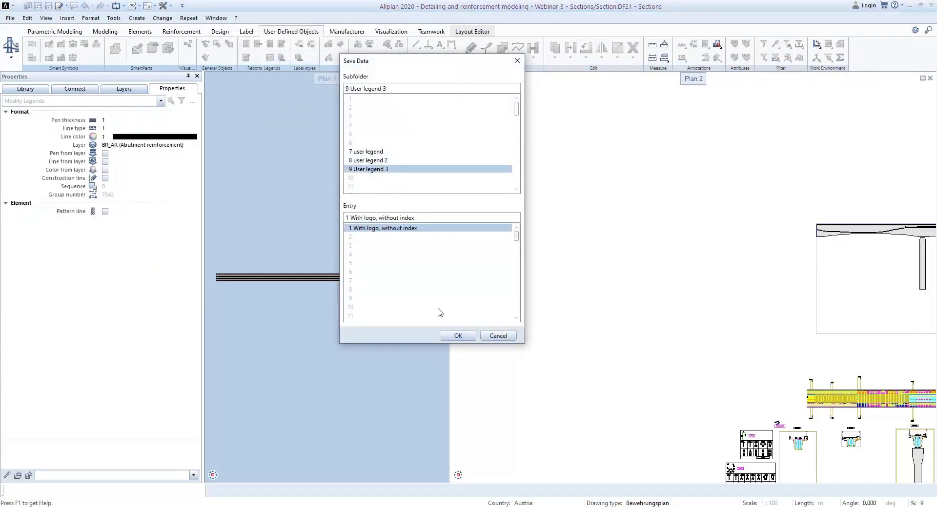
left_click(457, 336)
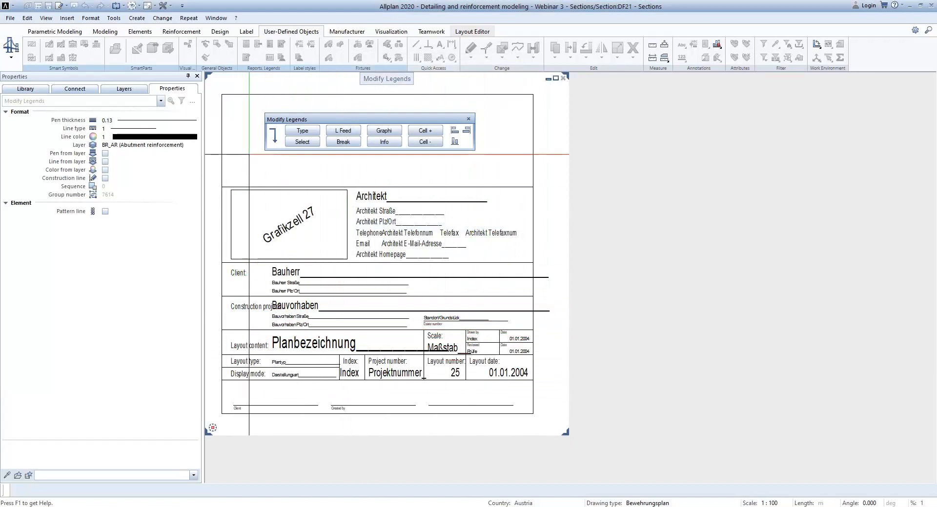
- Move the Bauvorhaben text horizontally away from the Construction project label so the two no longer overlap
left_click(273, 138)
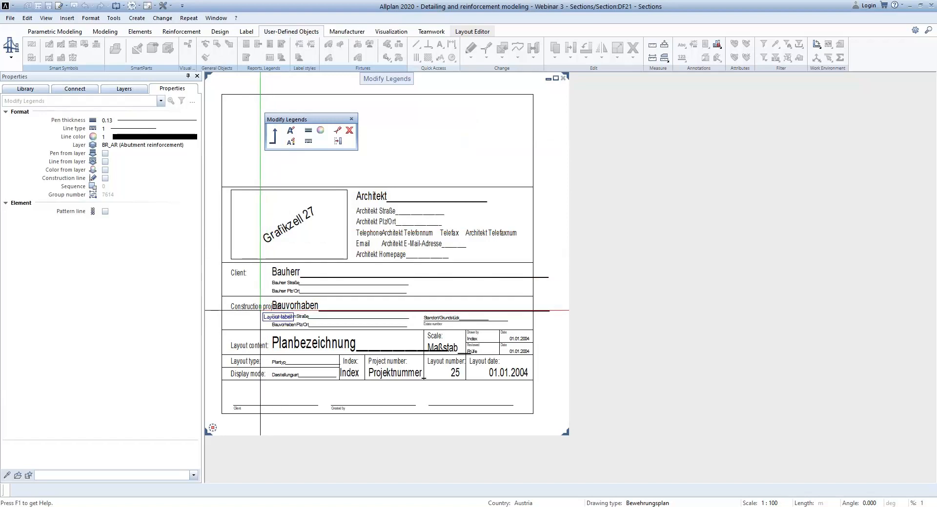
scroll(260, 311, "up", 2)
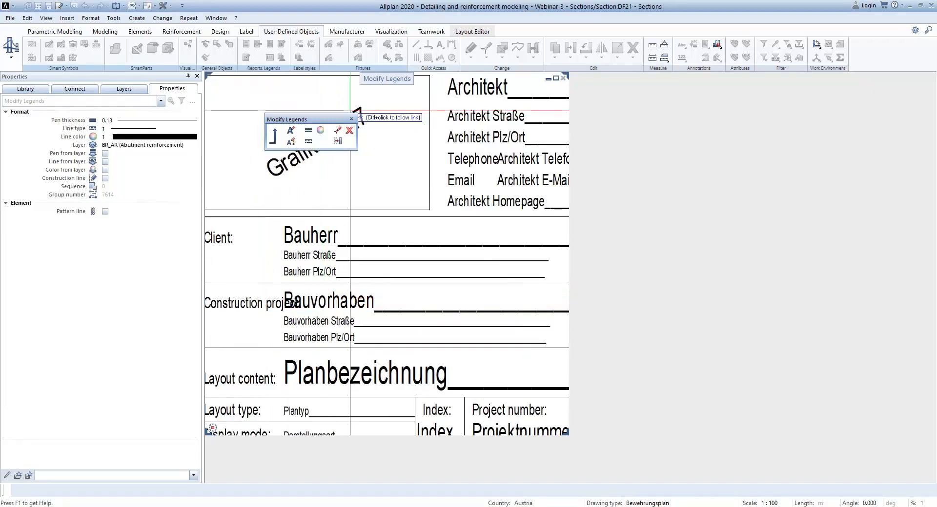
left_click(337, 141)
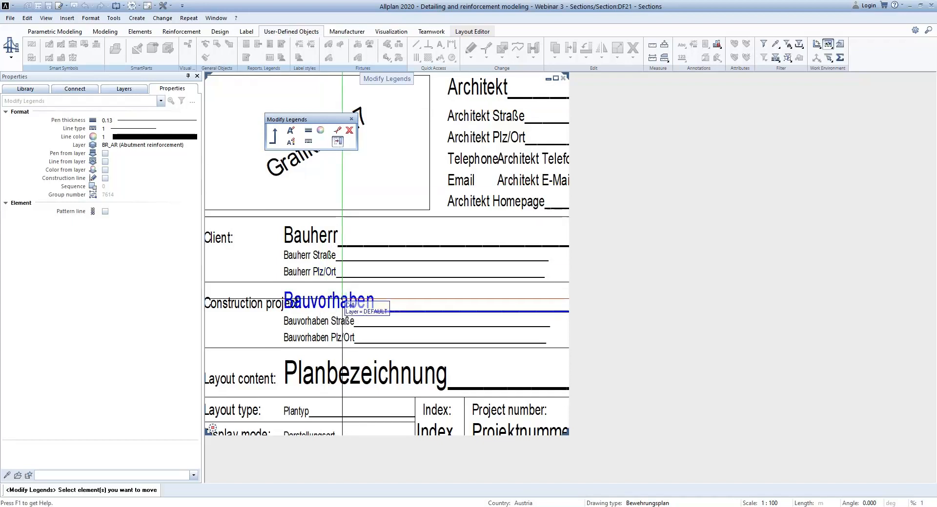
left_click(345, 306)
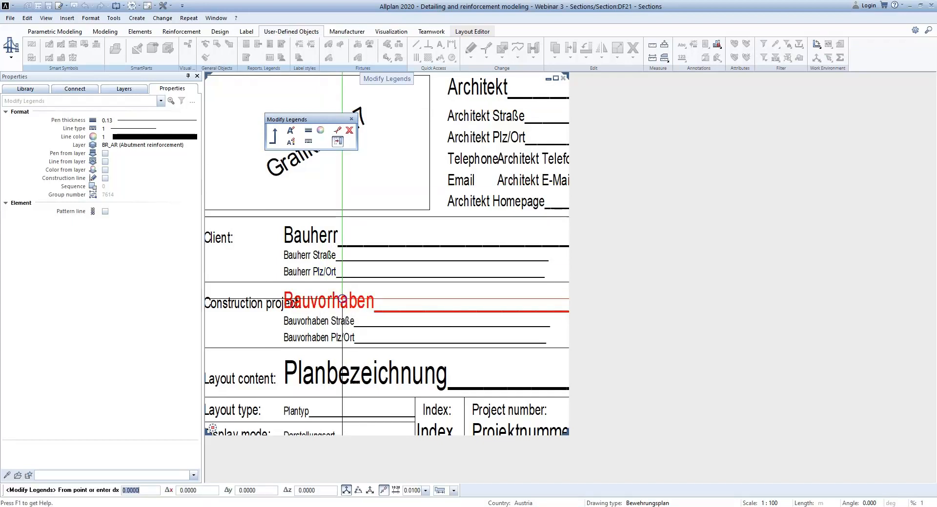
left_click(283, 308)
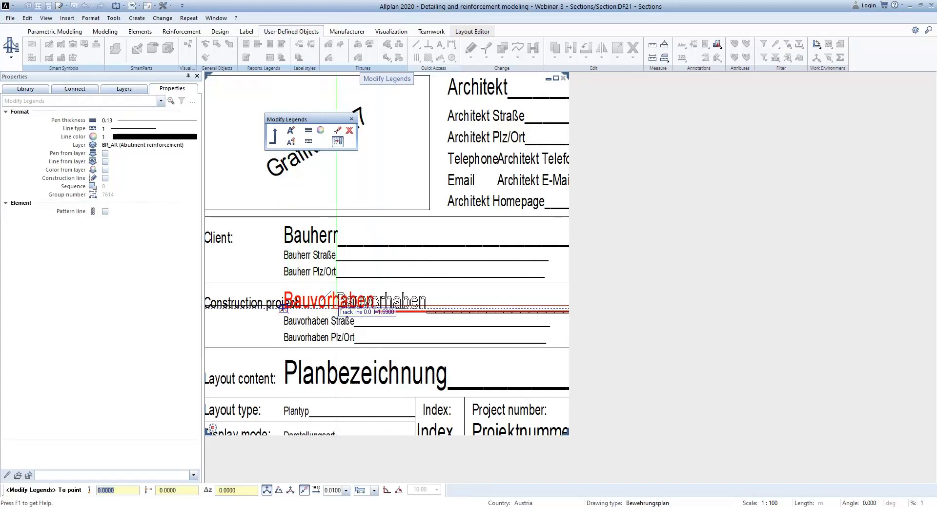
left_click(336, 309)
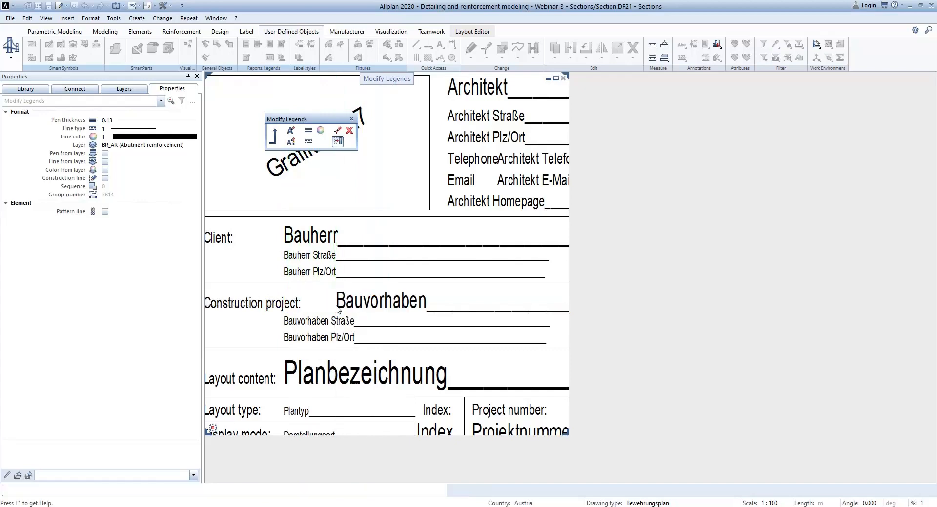
- Move the Planbezeichnung text horizontally away from the Layout content label
left_click(346, 374)
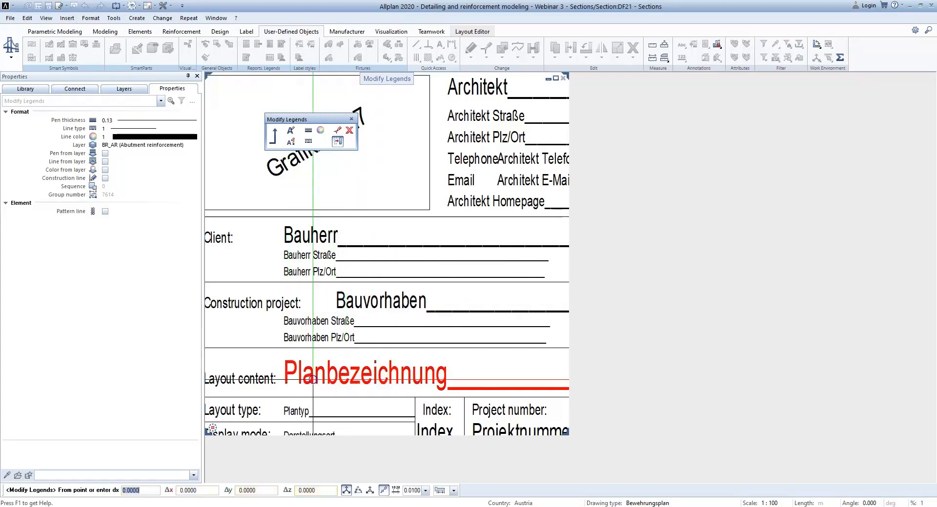
left_click(283, 384)
left_click(312, 384)
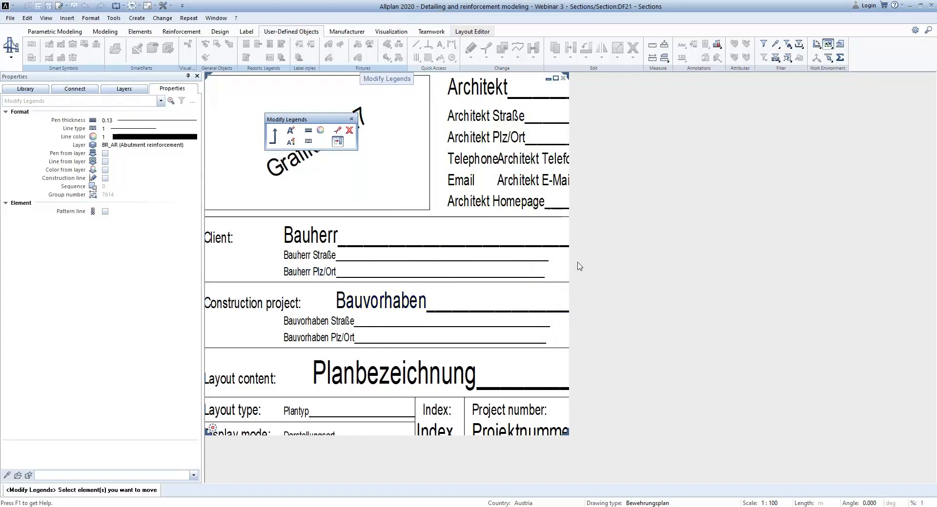
- Finish modifying the legend and save the changes to it
key("Escape")
key("Escape")
left_click(421, 260)
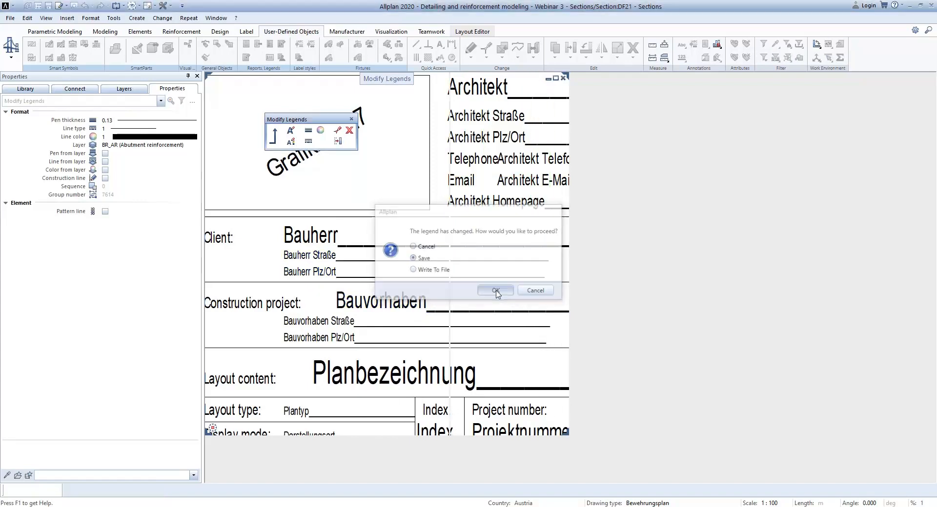
left_click(496, 290)
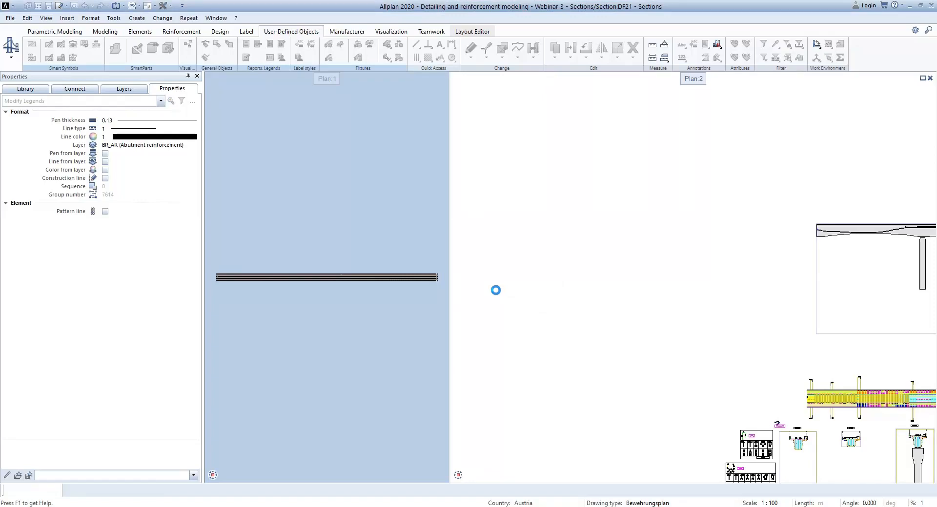
- Return to layout 100 and replace its title block with 1 With logo, last index at top from the Private folder's user legend
left_click(491, 32)
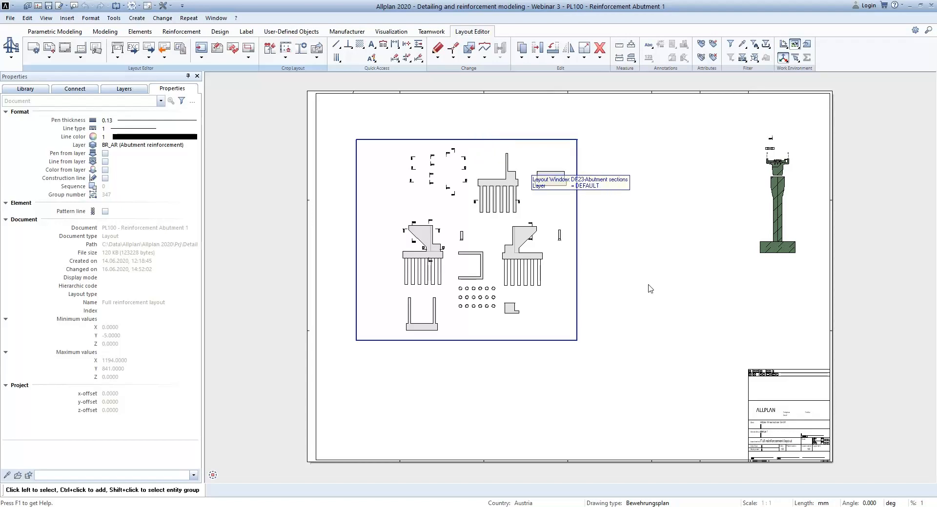
scroll(803, 469, "up", 5)
scroll(613, 356, "down", 3)
scroll(727, 382, "up", 3)
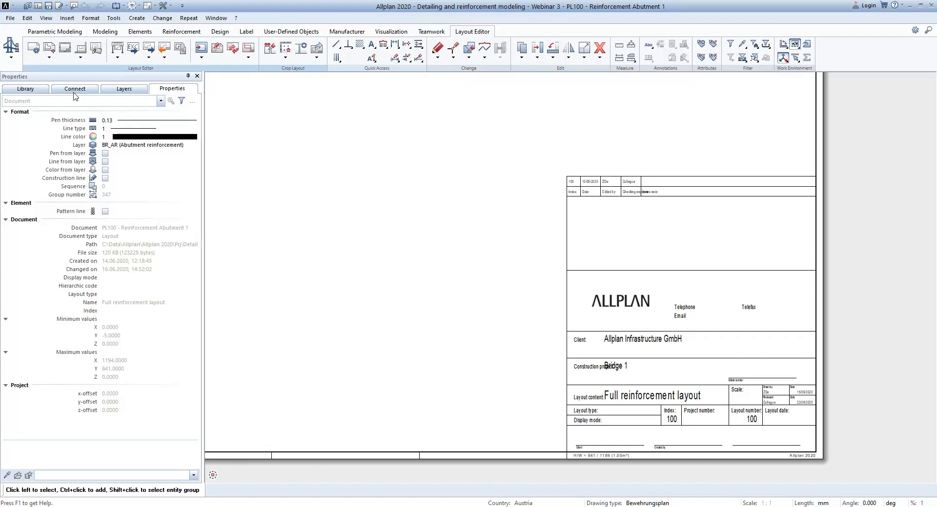
left_click(33, 47)
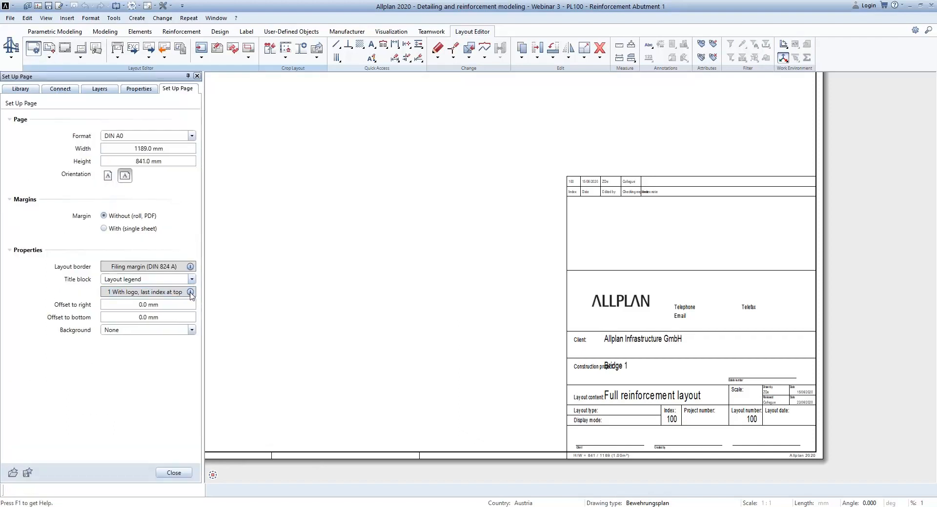
left_click(190, 292)
left_click(192, 291)
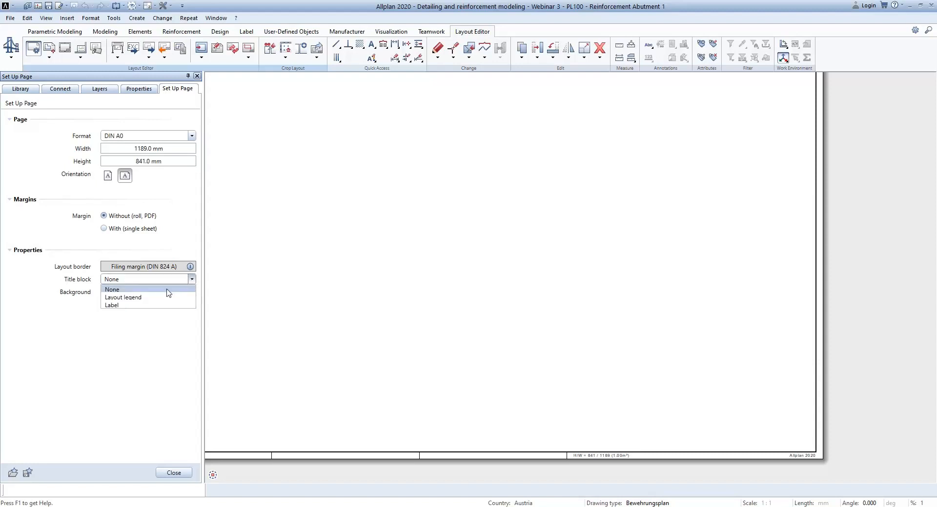
left_click(161, 300)
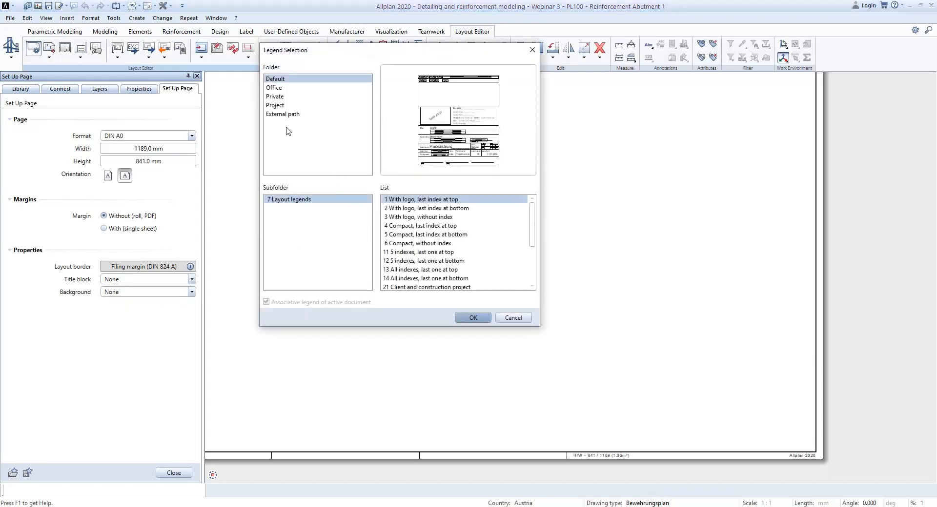
left_click(279, 96)
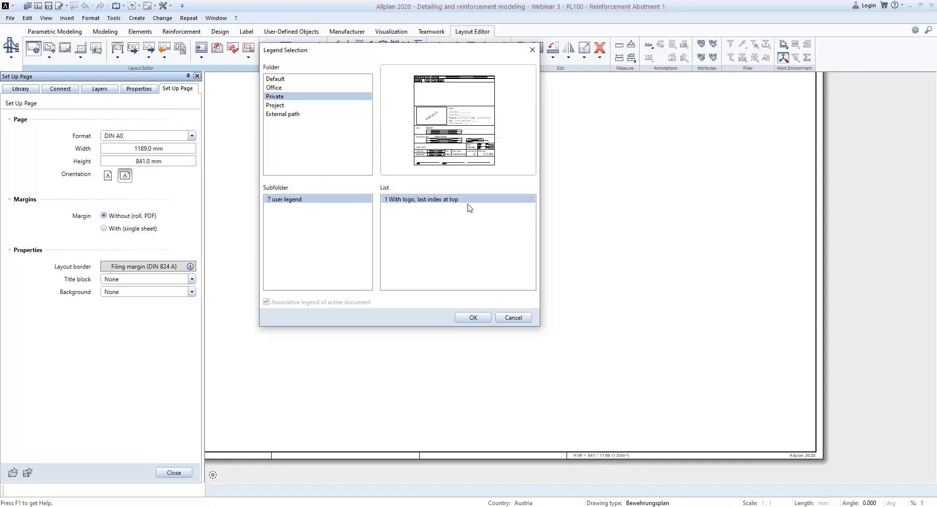
left_click(473, 318)
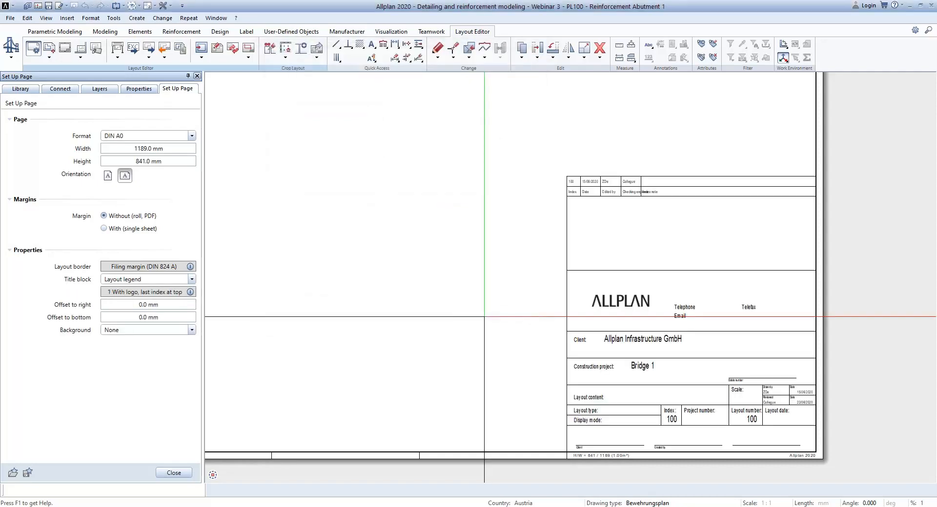
scroll(639, 377, "up", 3)
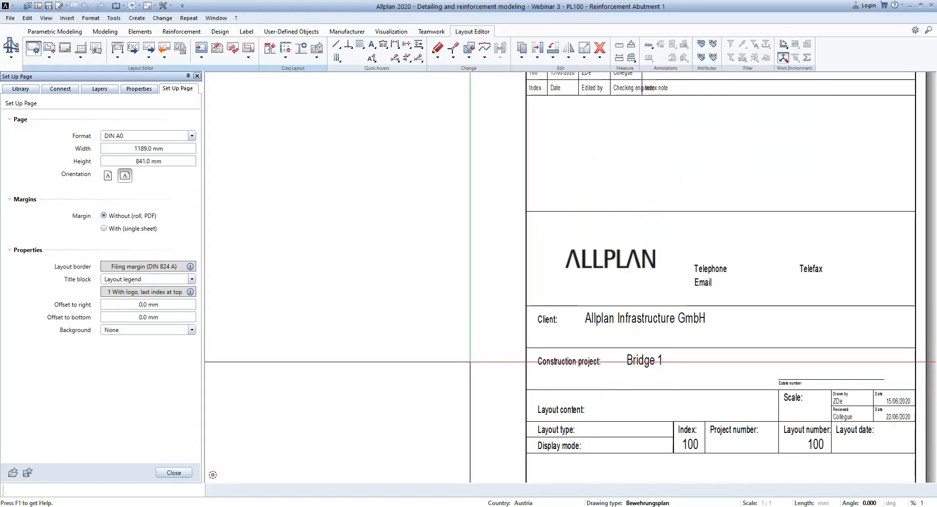
scroll(516, 360, "down", 2)
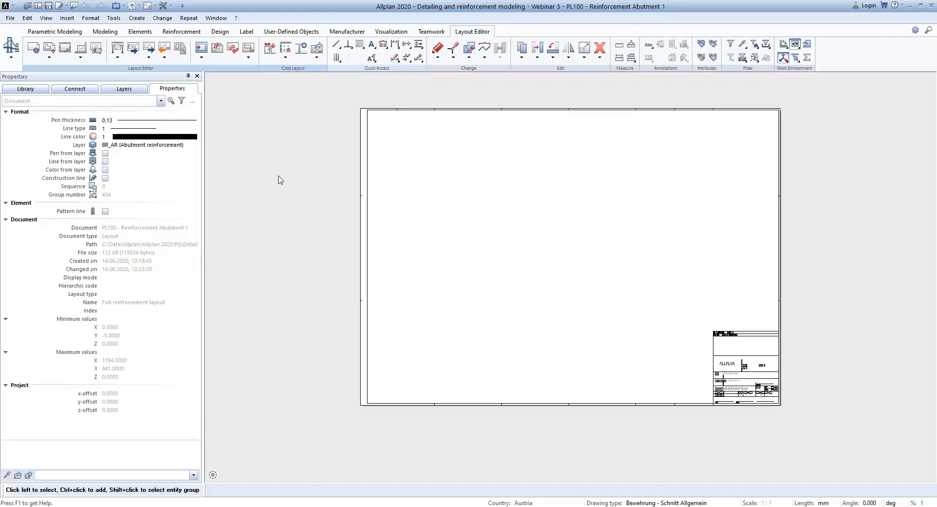
- Place a separate DIN A0 landscape layout border with Filing margin (DIN 824 A) beside the existing page
left_click(65, 49)
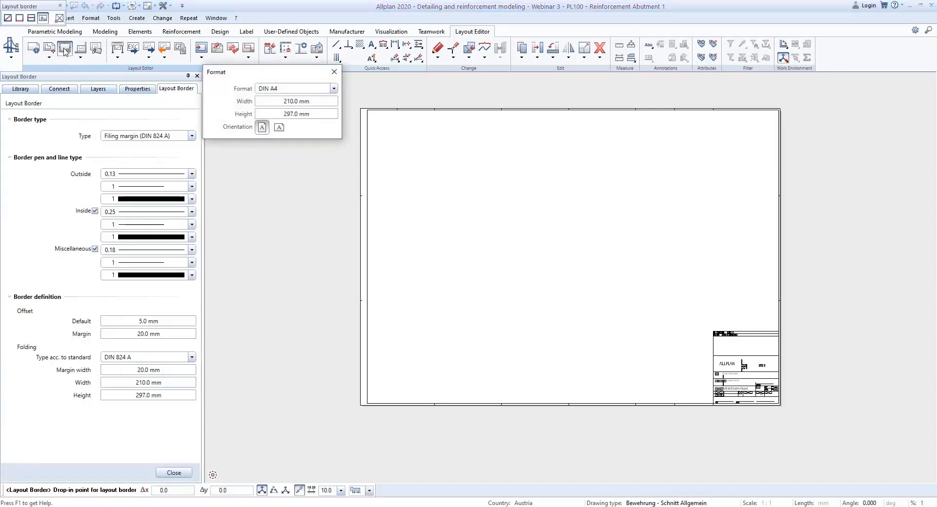
left_click(286, 90)
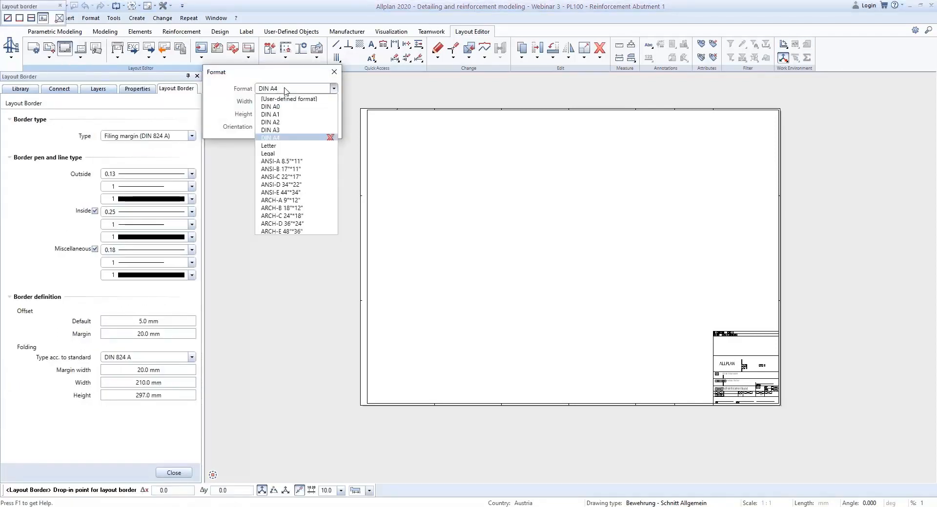
left_click(283, 107)
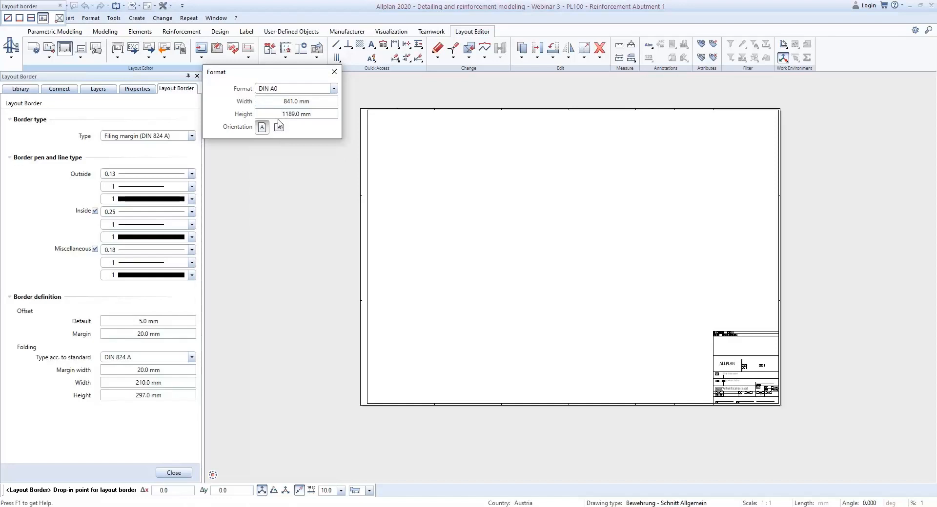
left_click(279, 128)
scroll(314, 218, "down", 4)
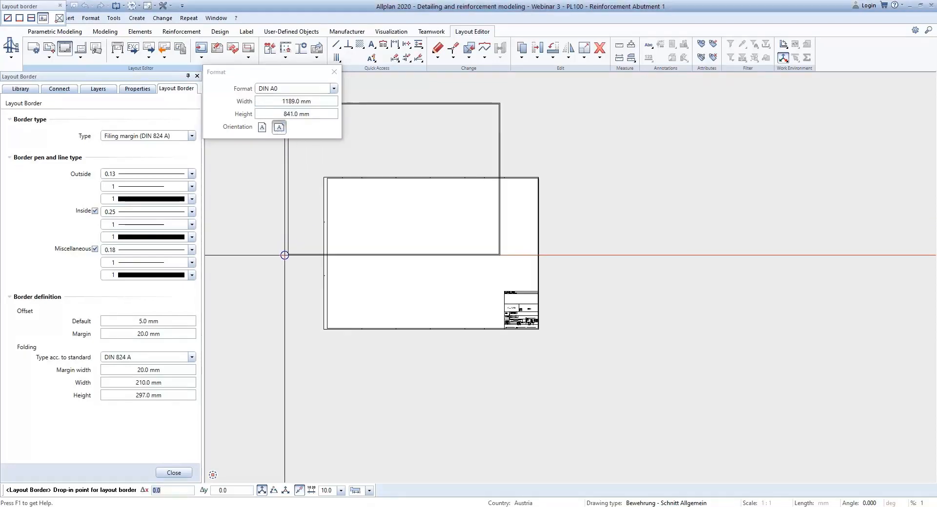
left_click(437, 295)
key("Escape")
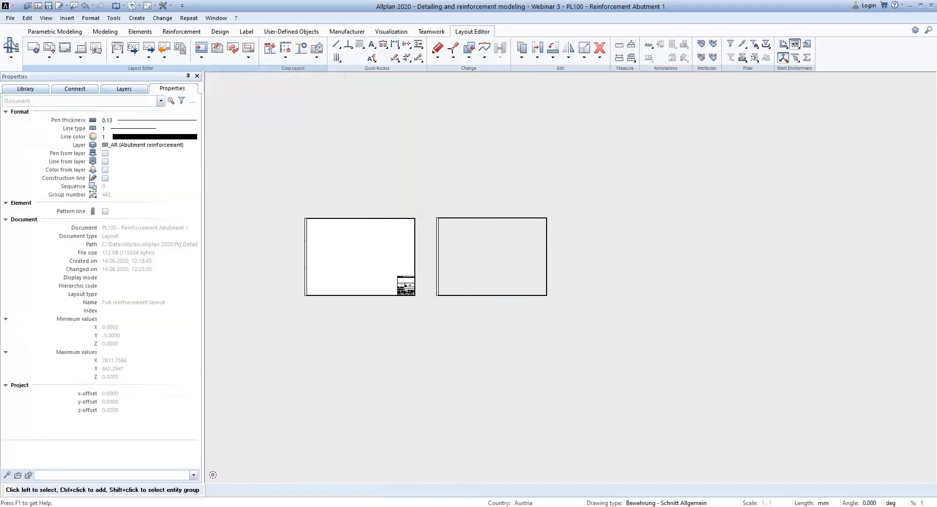
- Delete the additional layout border beside the page
scroll(441, 265, "up", 2)
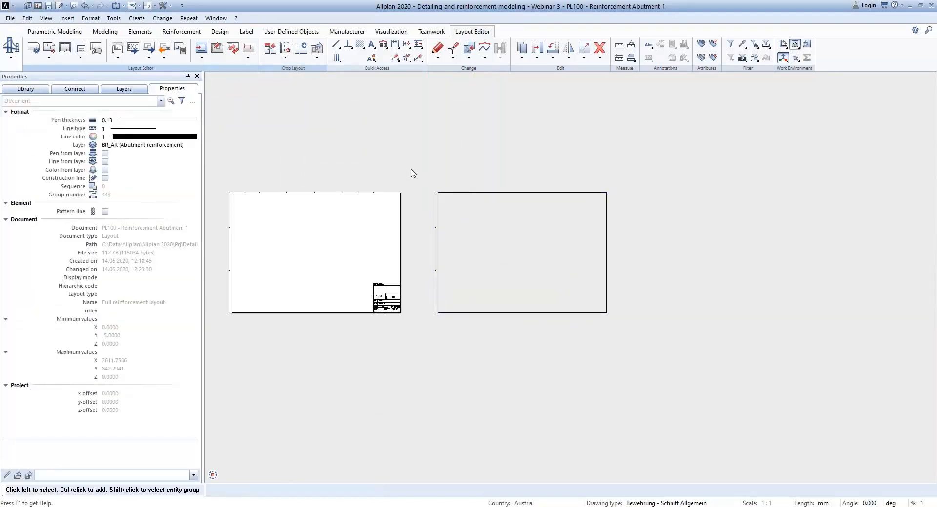
left_click_drag(416, 174, 681, 366)
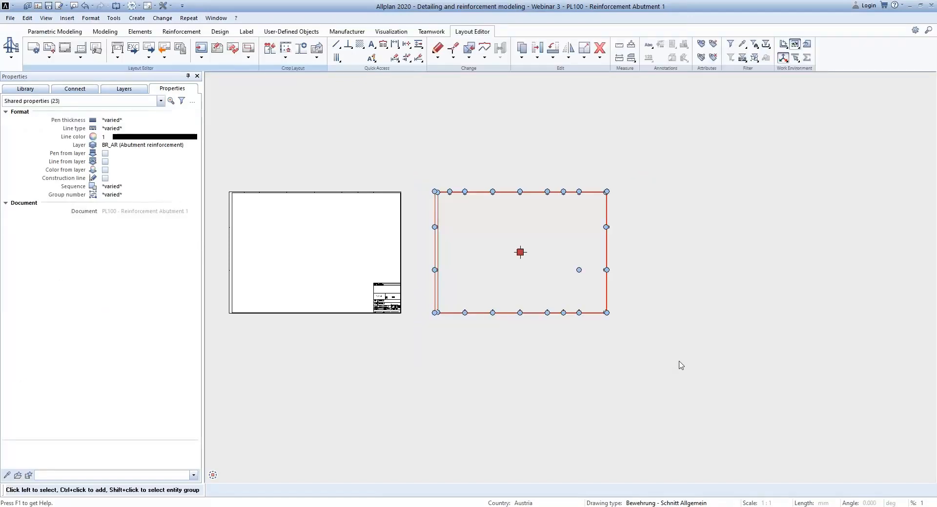
key("Delete")
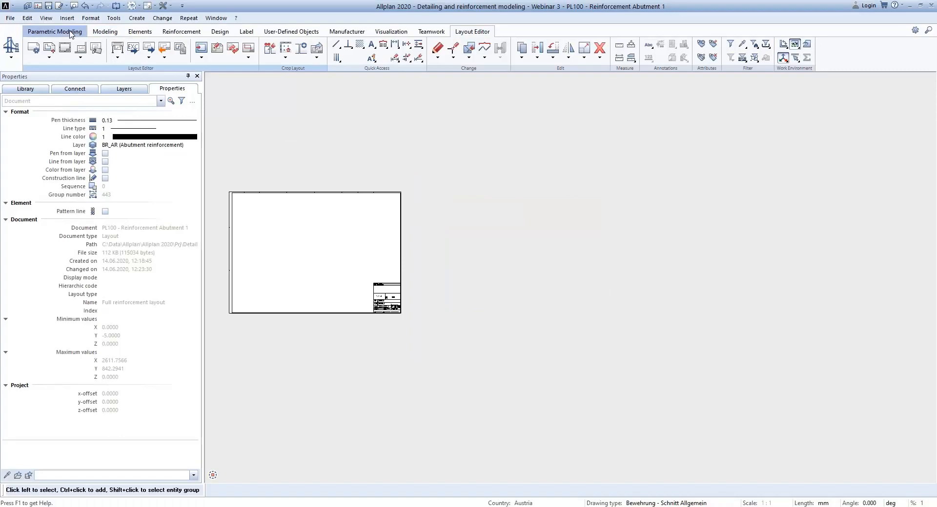
- Switch to drawing file DF23 - Abutment sections and paste the copied layout border above the bar schedule in the plan view
left_click(54, 31)
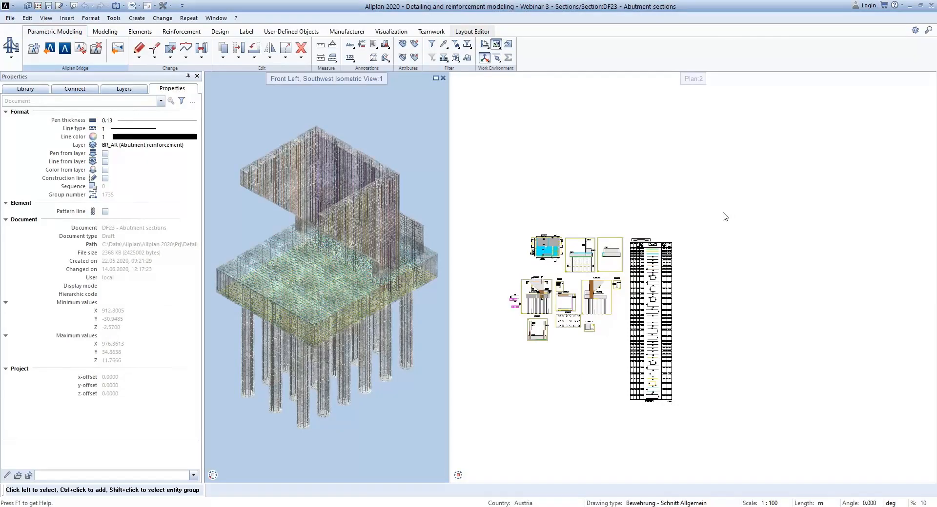
key("ctrl+v")
left_click(696, 223)
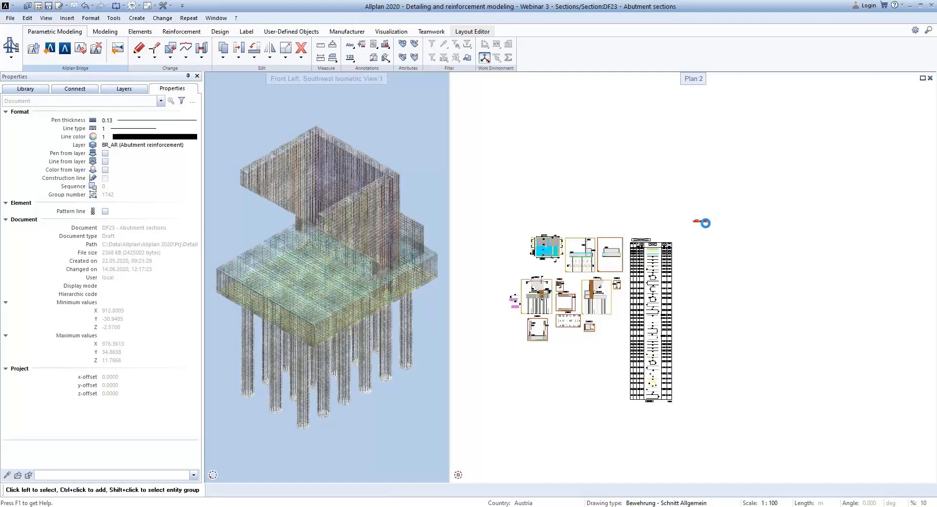
scroll(704, 235, "up", 5)
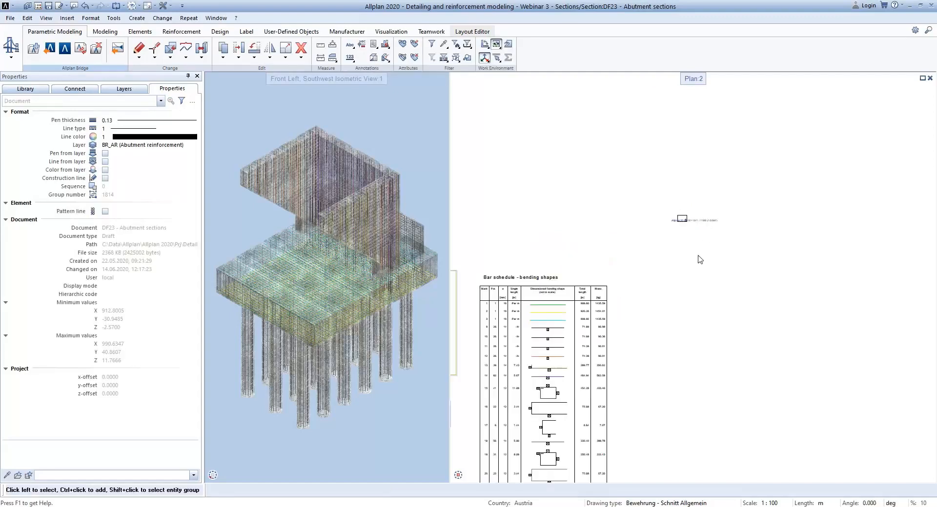
- Delete the Allplan 2020 and H/W size labels from the pasted layout border
scroll(718, 250, "up", 1)
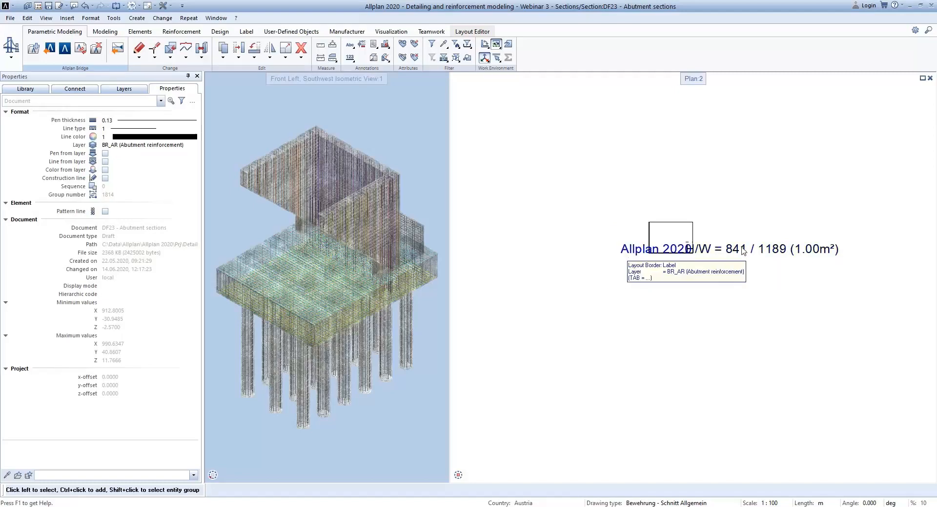
left_click(721, 254)
key("Delete")
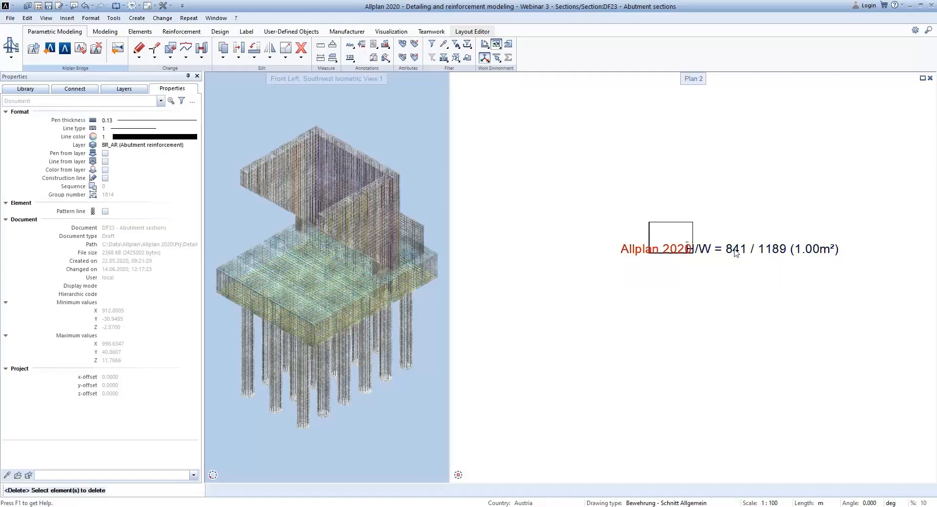
left_click(735, 252)
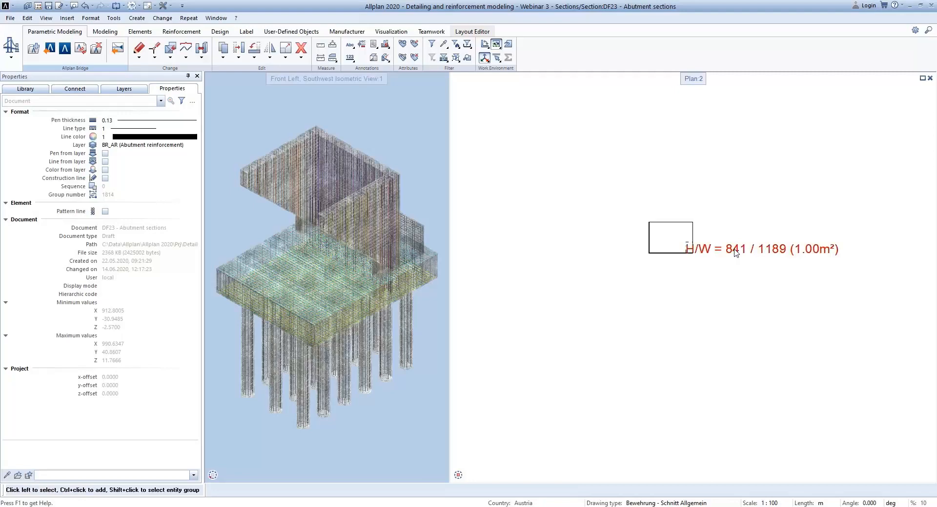
key("Delete")
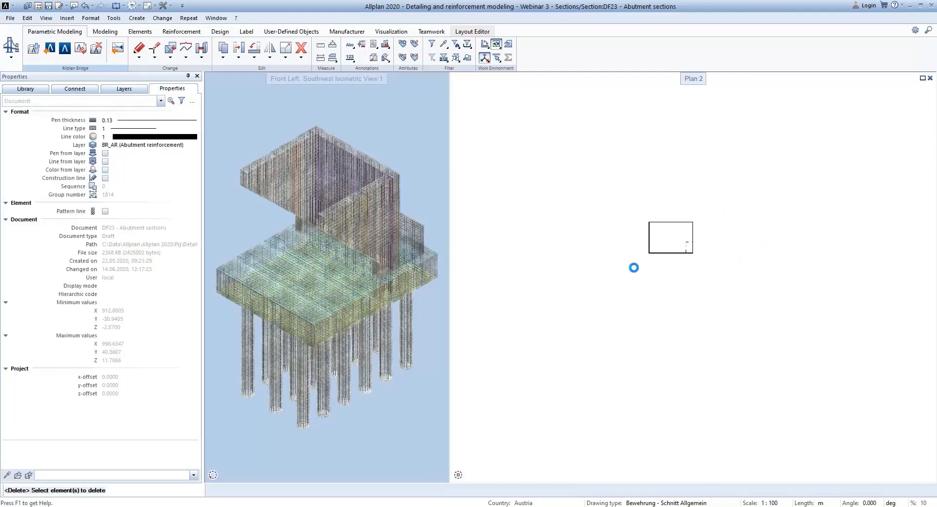
scroll(683, 251, "up", 5)
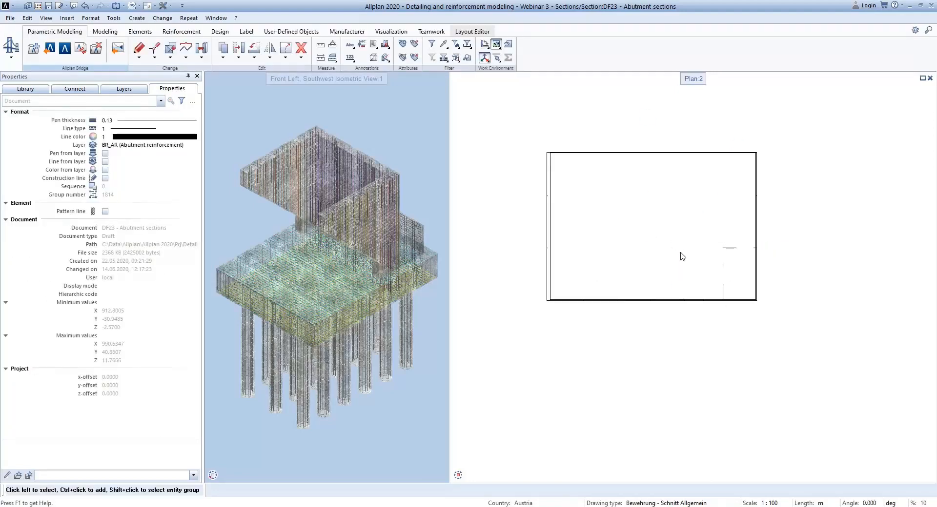
- Resize the pasted layout border by a factor of 100, keeping its lower-left corner fixed
left_click(285, 57)
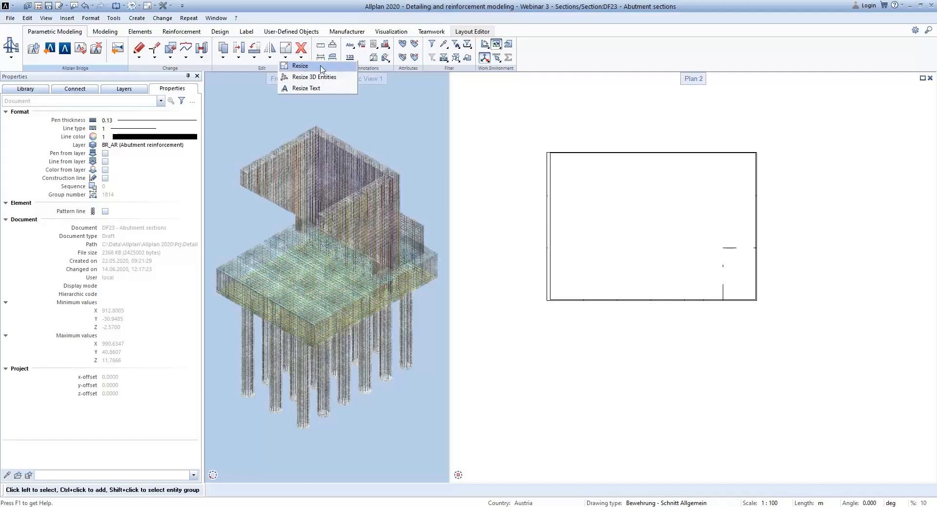
left_click(300, 66)
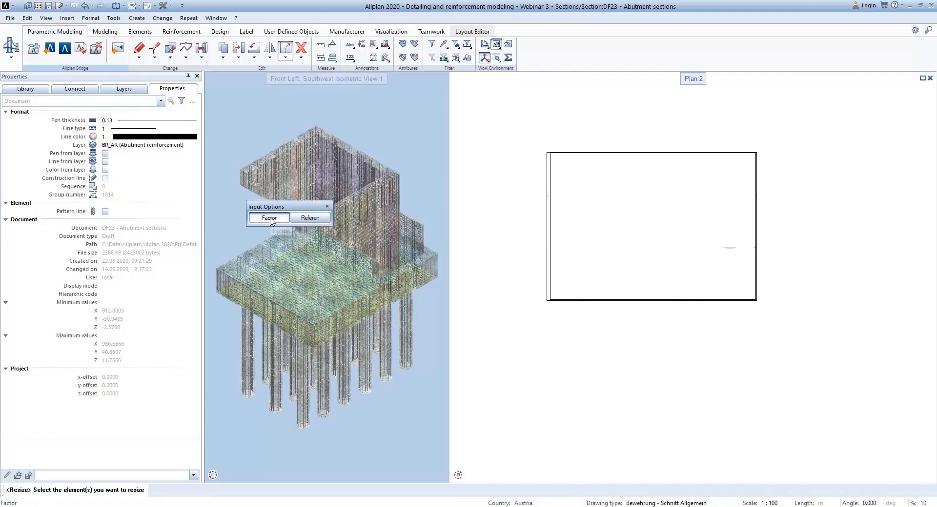
left_click_drag(530, 131, 823, 356)
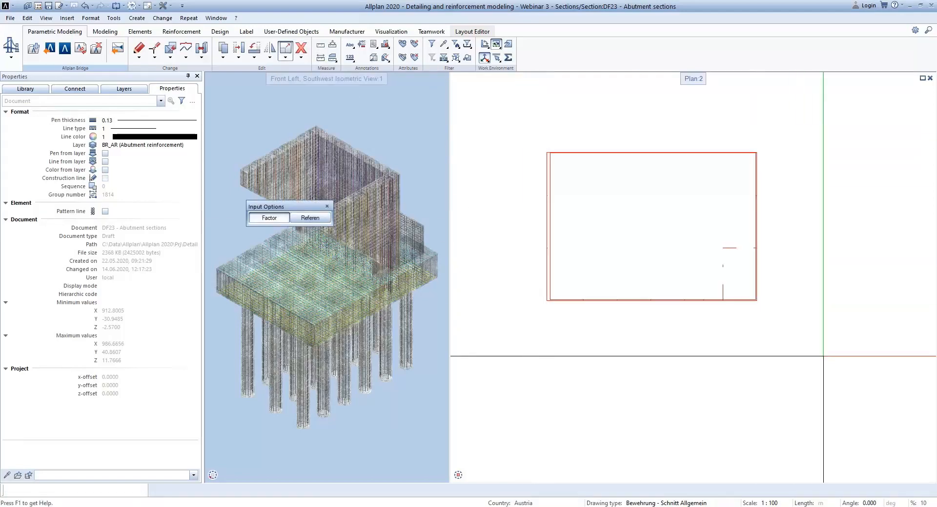
left_click(545, 301)
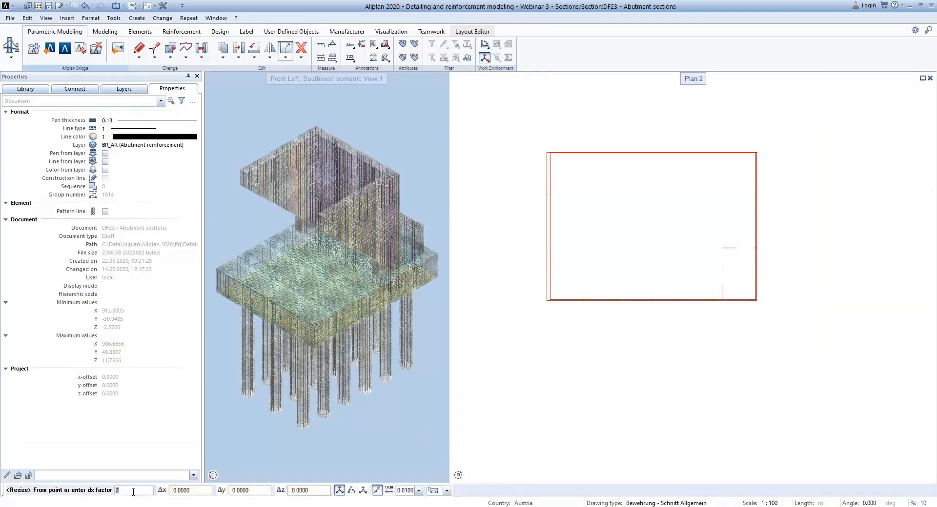
key("Return")
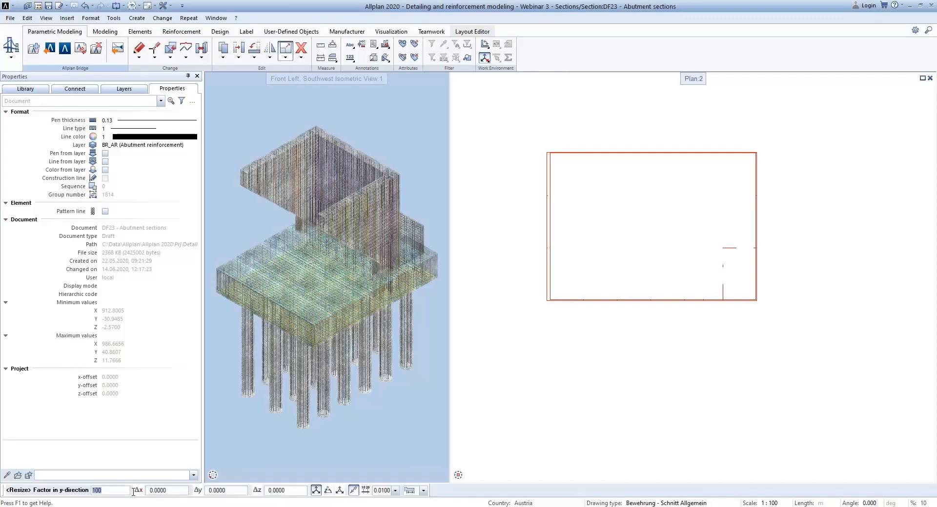
key("Return")
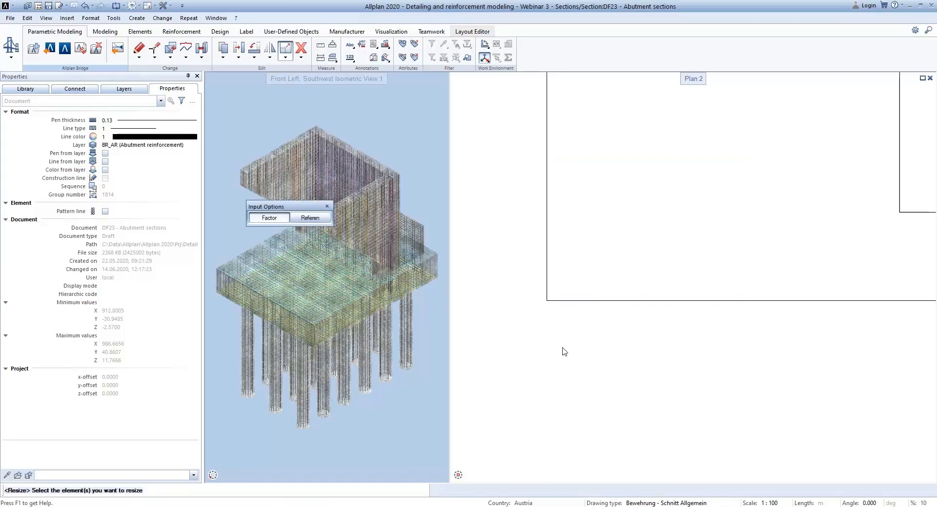
scroll(573, 339, "down", 5)
key("Escape")
- Move the enlarged layout border by its upper-left corner so that it encloses all section views and the bar schedule
scroll(649, 308, "down", 4)
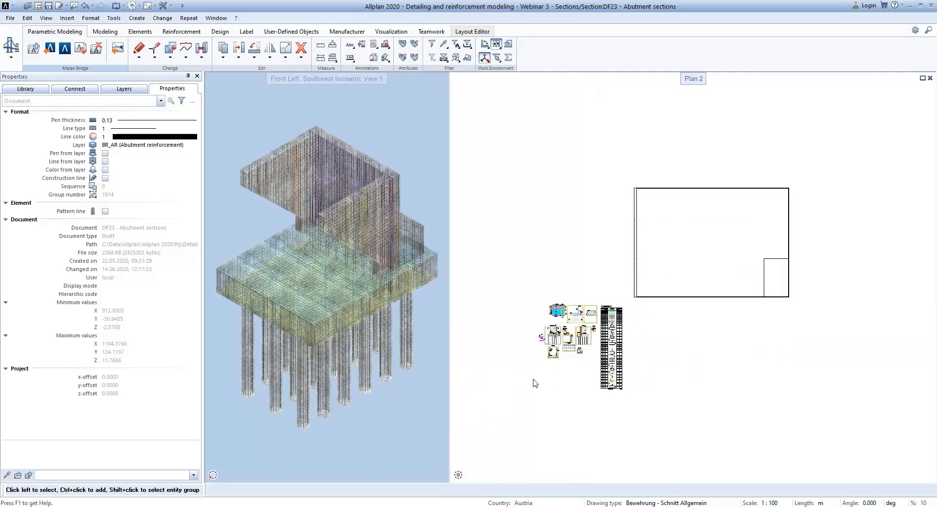
scroll(581, 347, "up", 3)
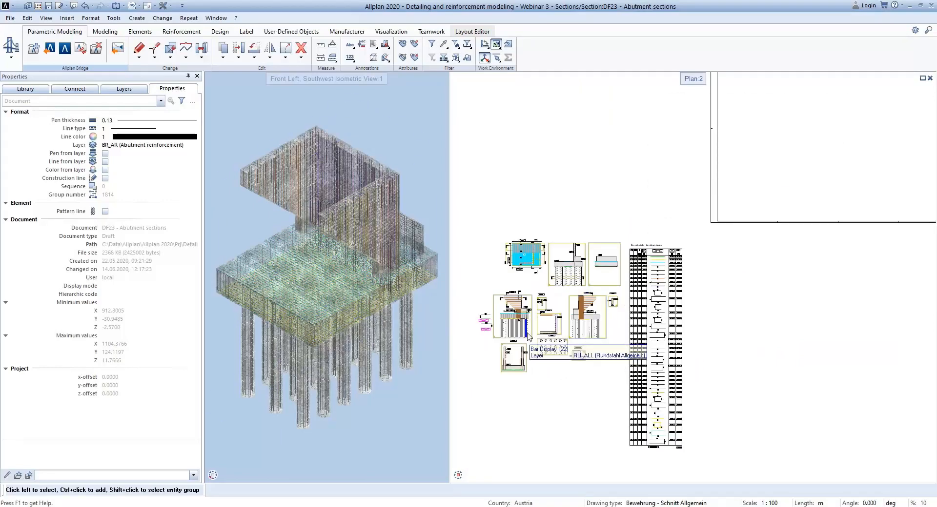
scroll(558, 308, "down", 3)
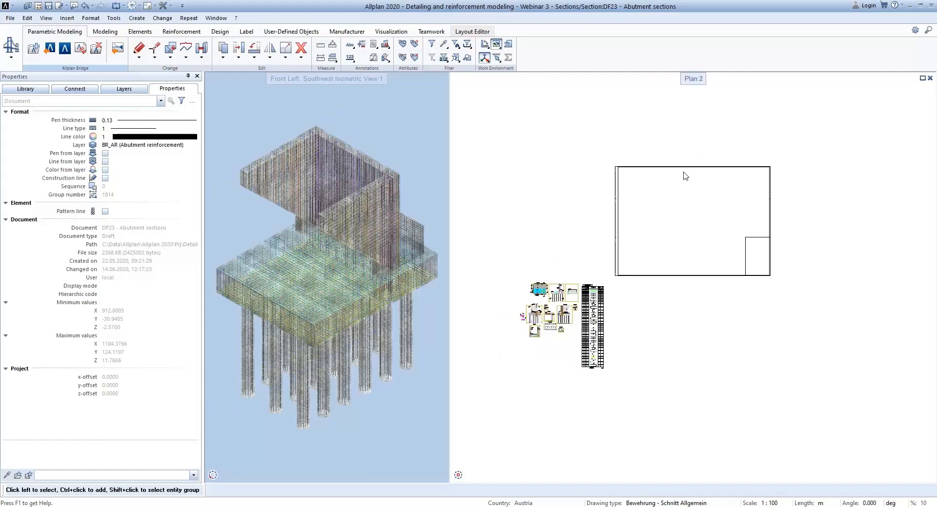
left_click_drag(598, 137, 803, 279)
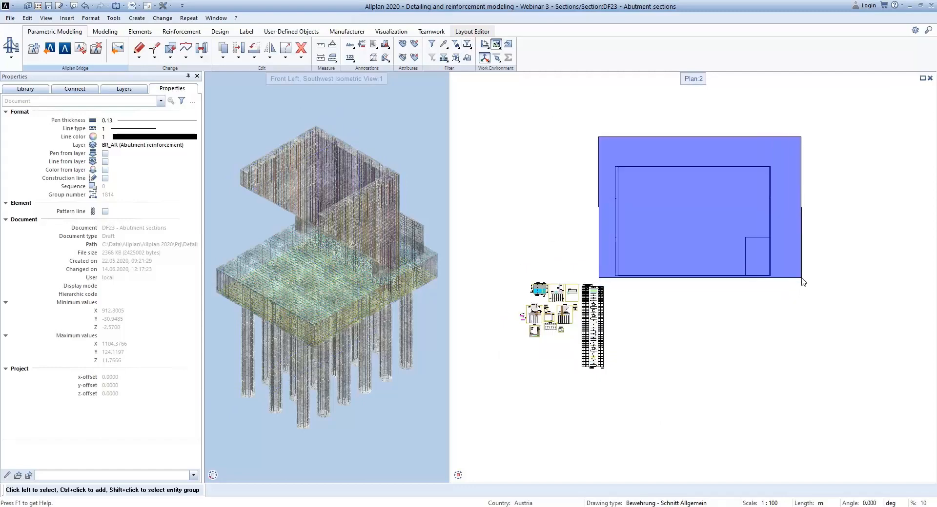
left_click(237, 52)
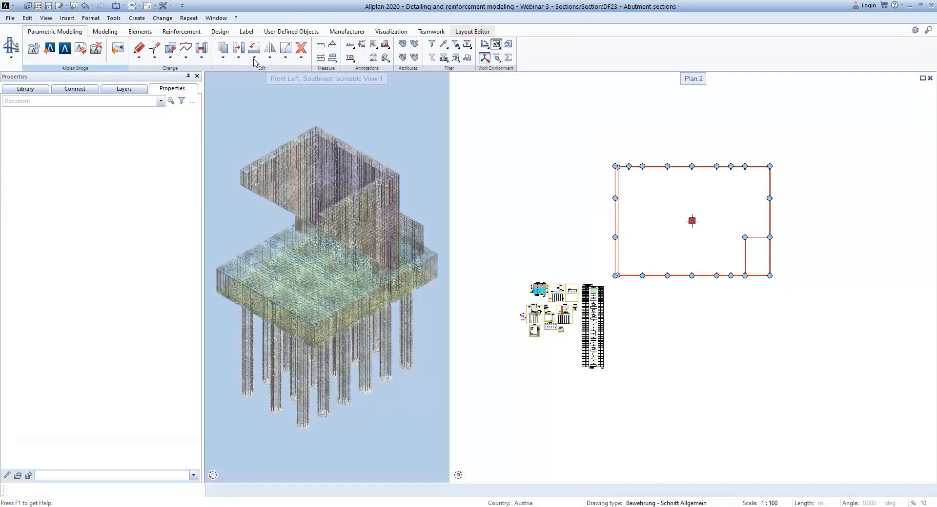
left_click(616, 167)
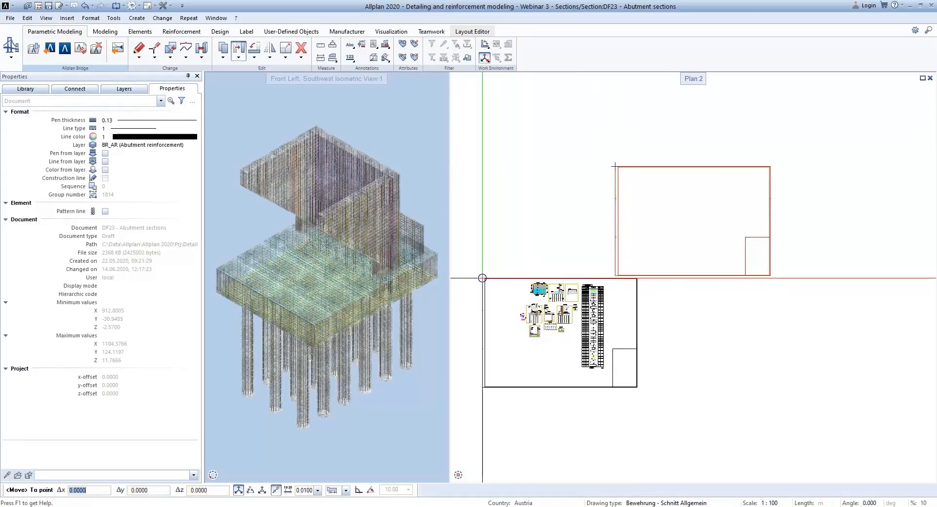
left_click(482, 278)
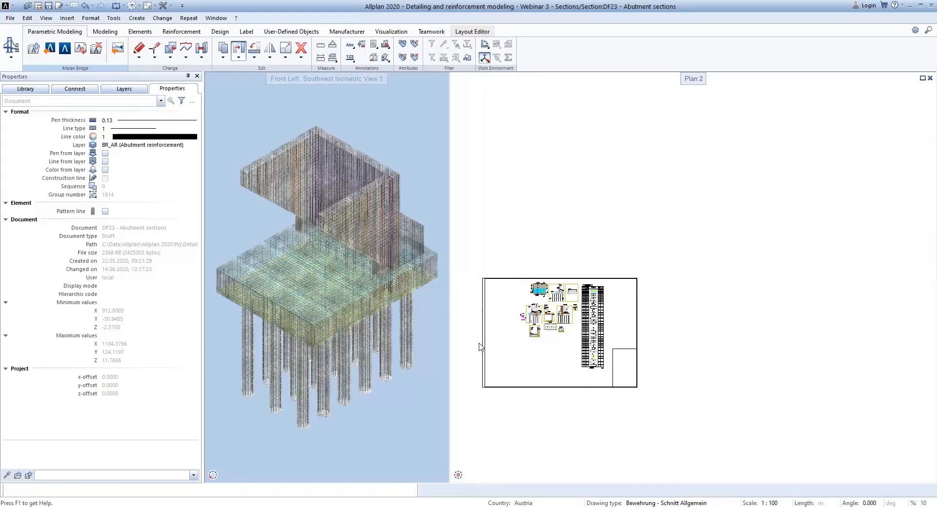
scroll(473, 349, "up", 8)
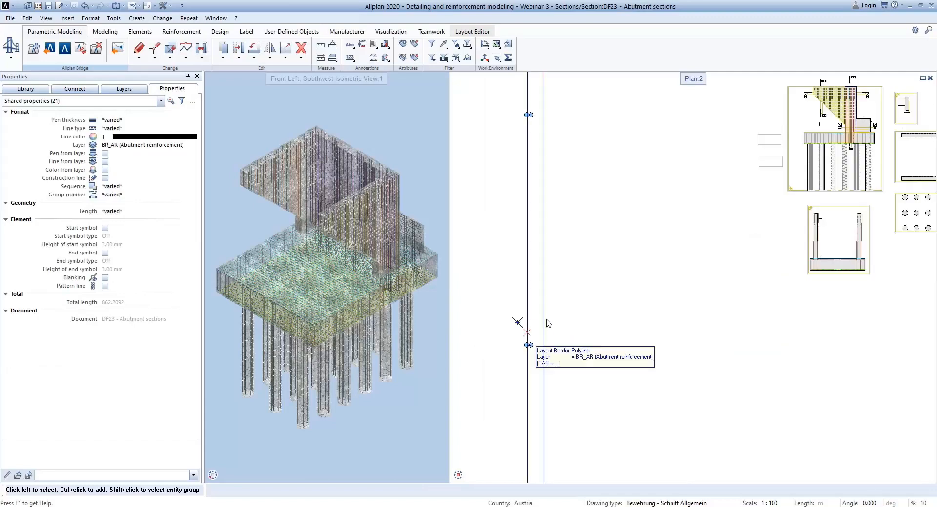
scroll(524, 315, "down", 5)
key("Escape")
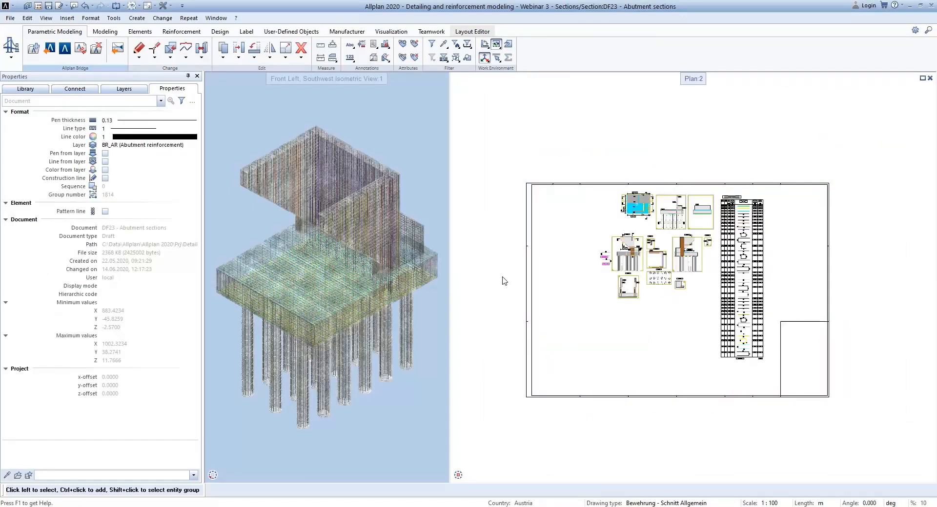
- Return to layout 100 in the Layout Editor and choose fileset 1 Abutment for the new layout elements
left_click(487, 31)
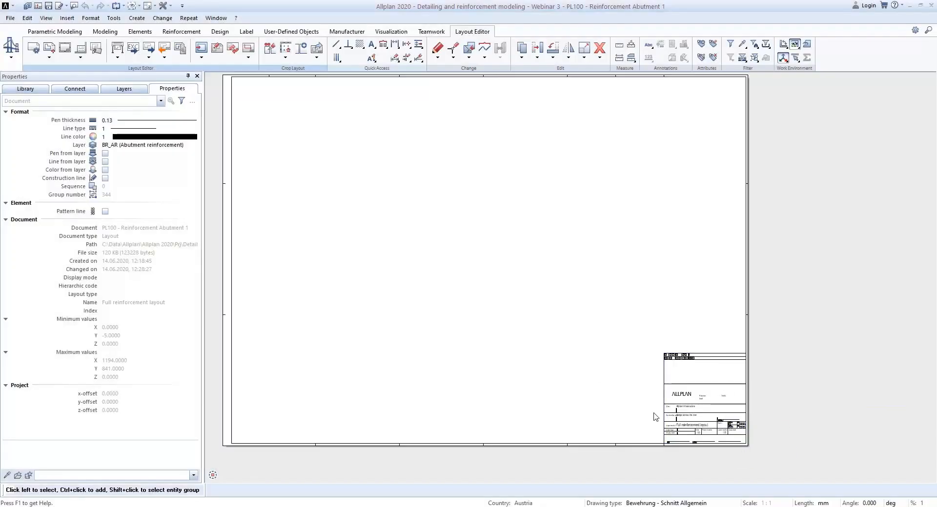
scroll(655, 418, "down", 1)
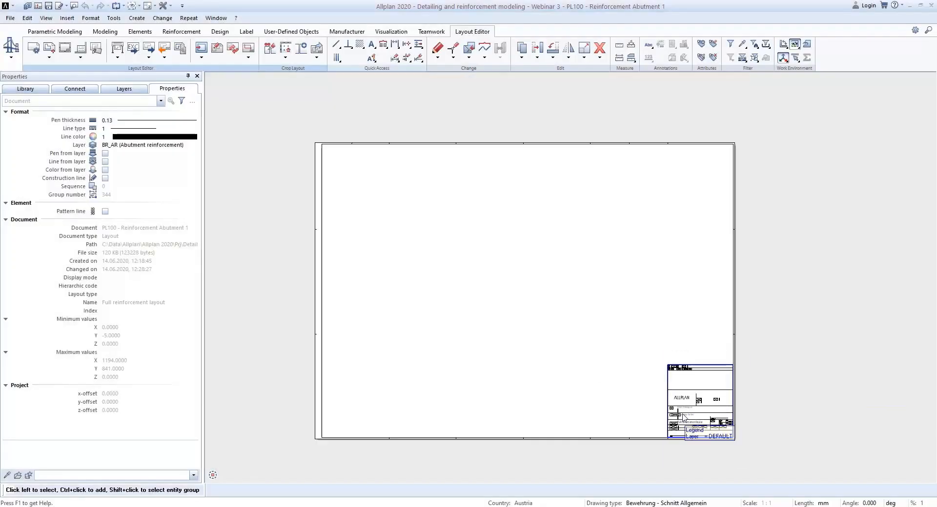
left_click(50, 57)
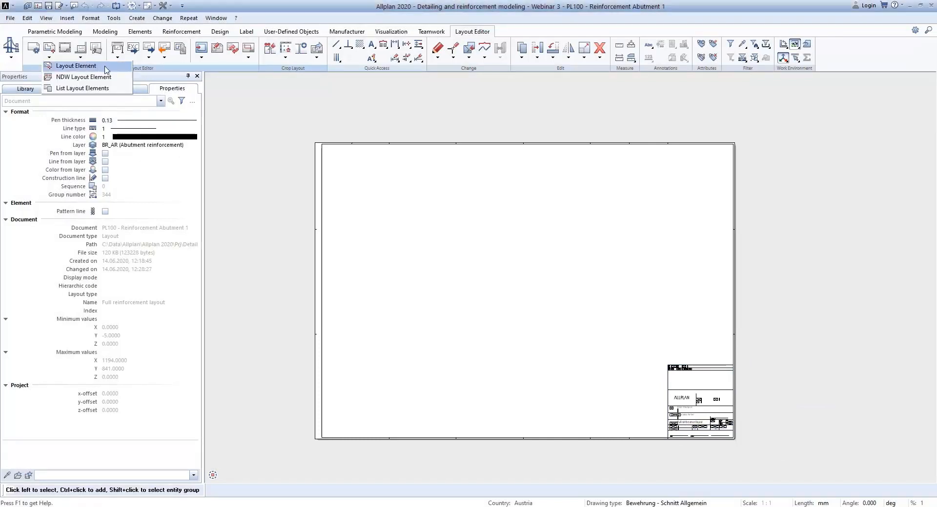
left_click(78, 65)
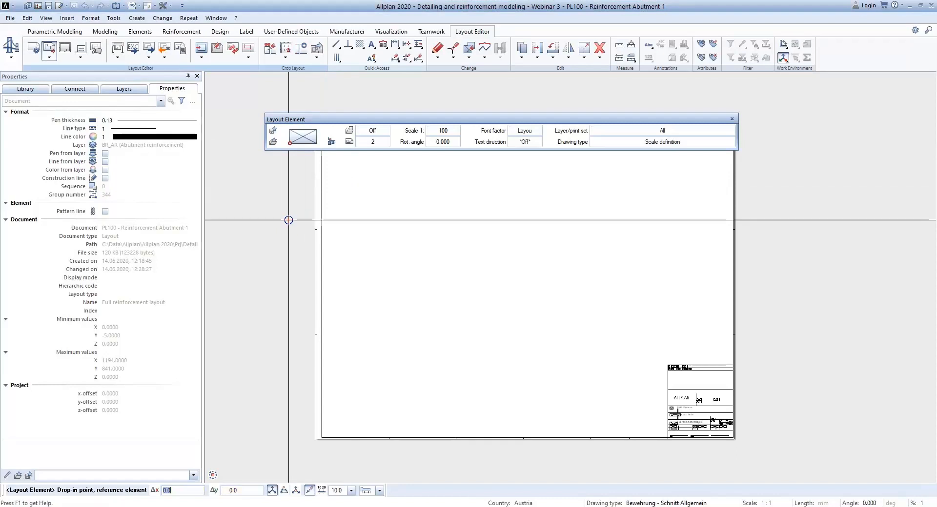
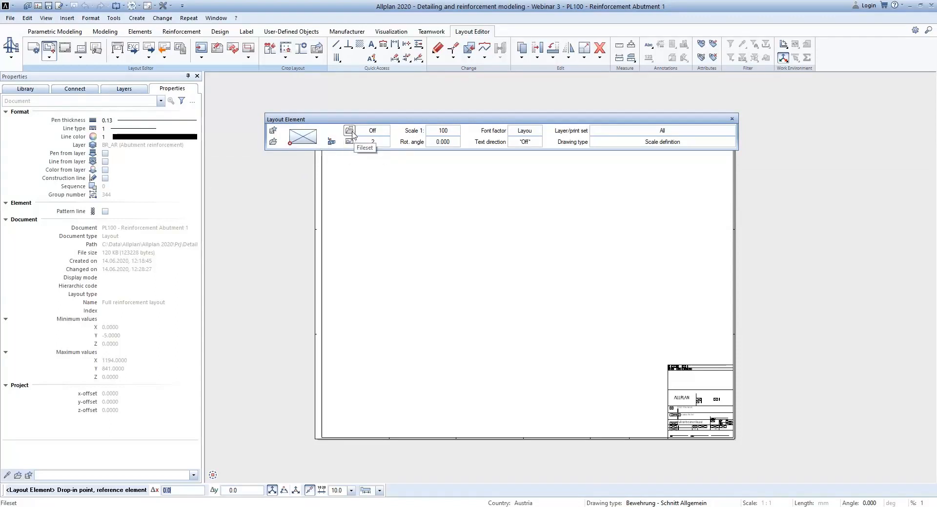
left_click(350, 131)
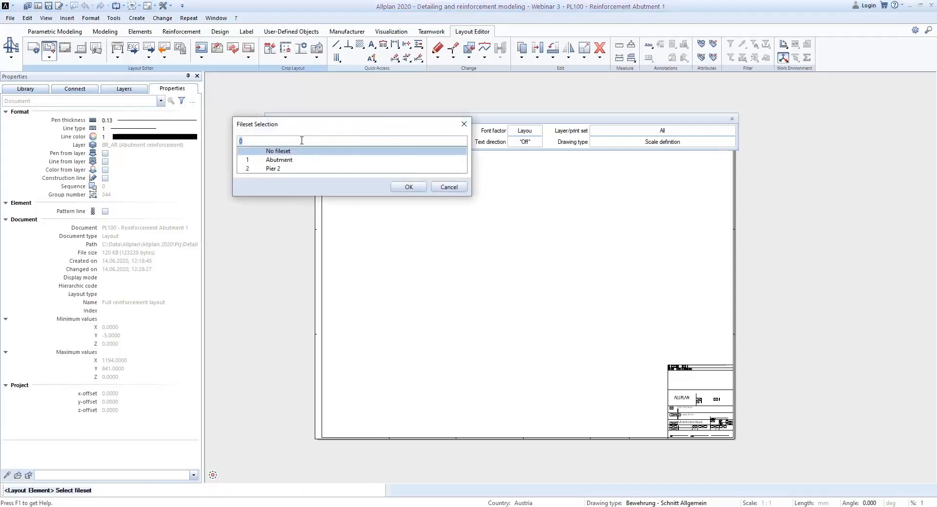
left_click(278, 162)
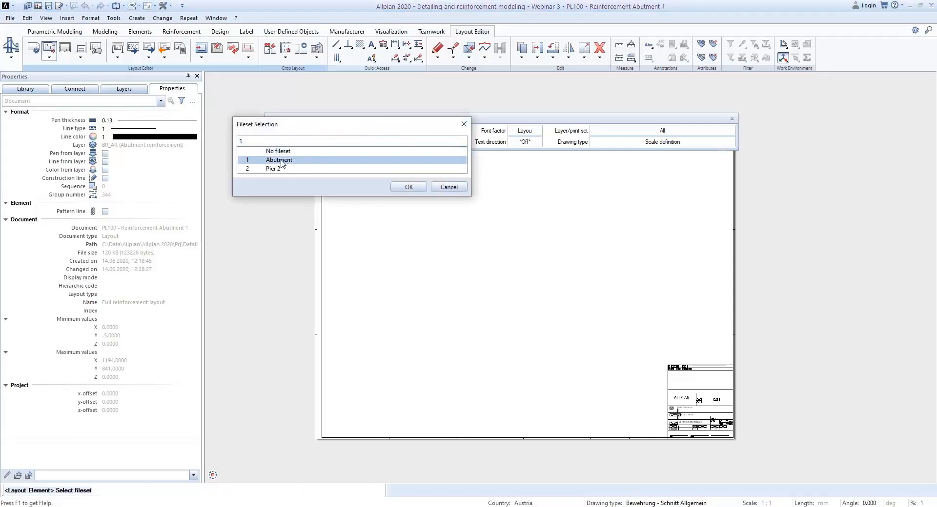
left_click(408, 187)
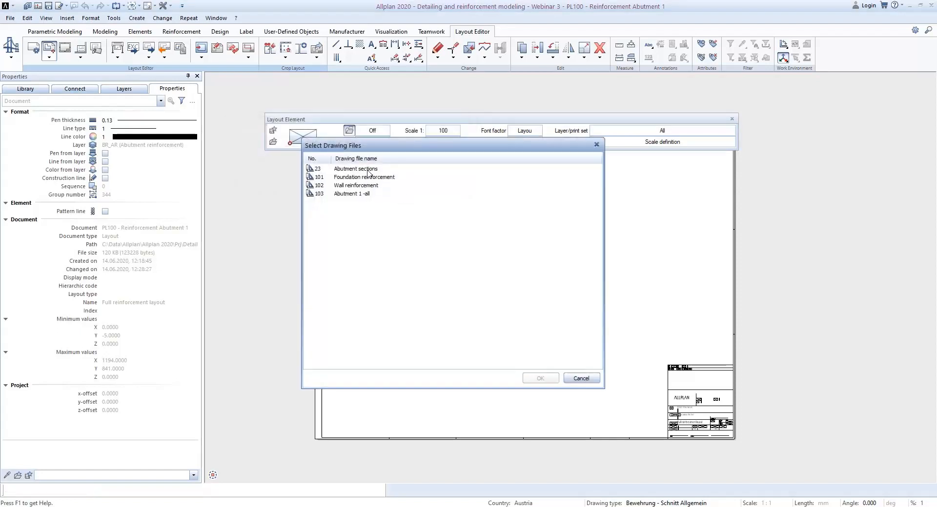
- Place drawing files 23, 101, 102 and 103 as layout elements at scale 1:100 beside the page
left_click(369, 171)
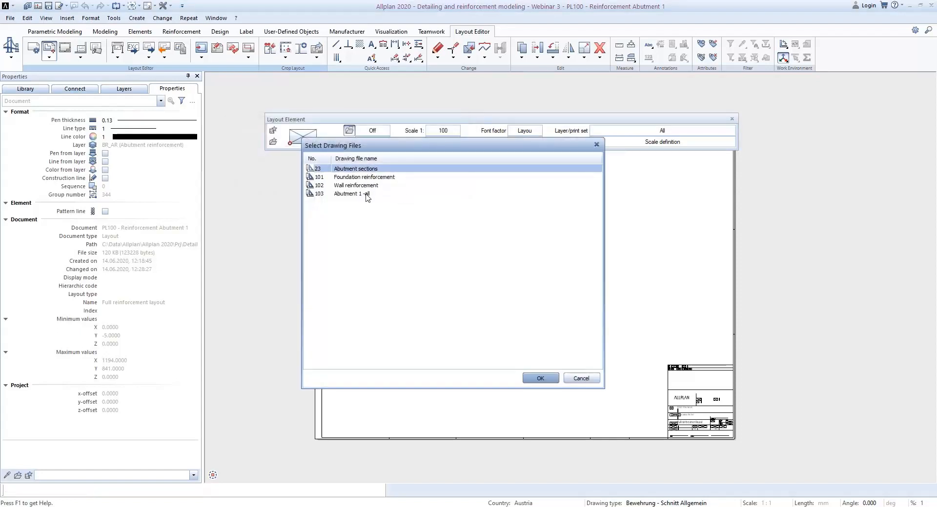
left_click(366, 194, "shift")
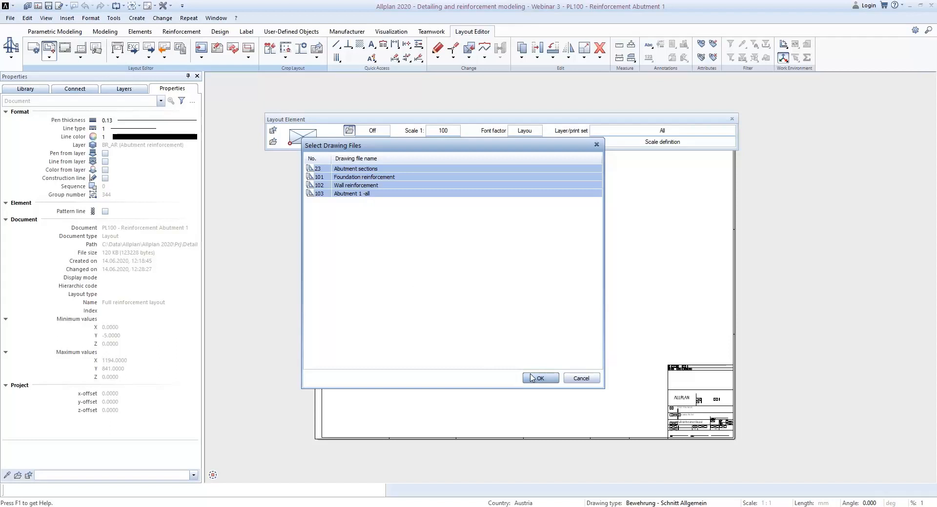
left_click(536, 379)
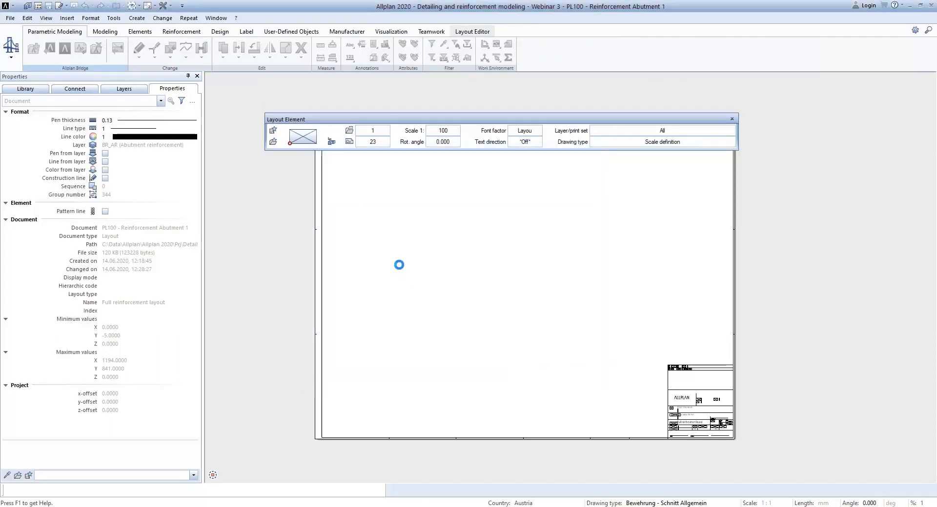
scroll(411, 286, "down", 4)
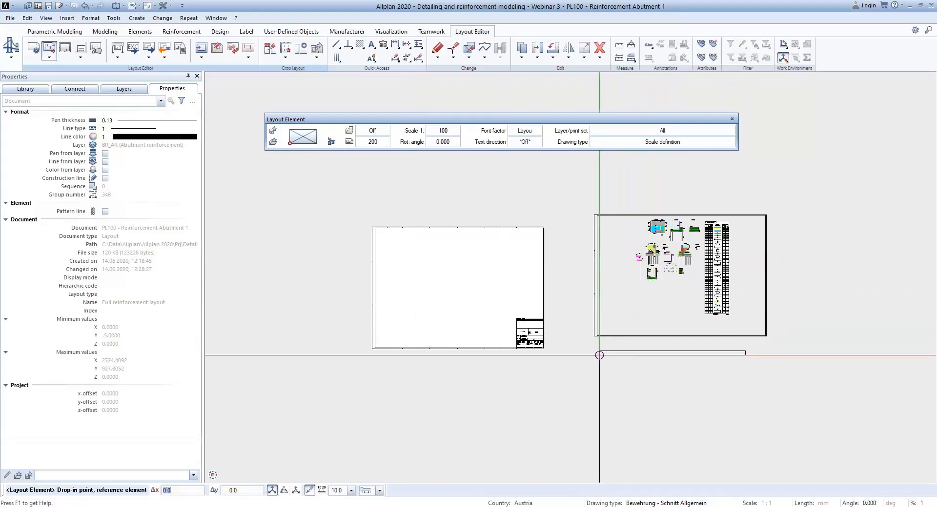
left_click(600, 356)
scroll(654, 254, "up", 2)
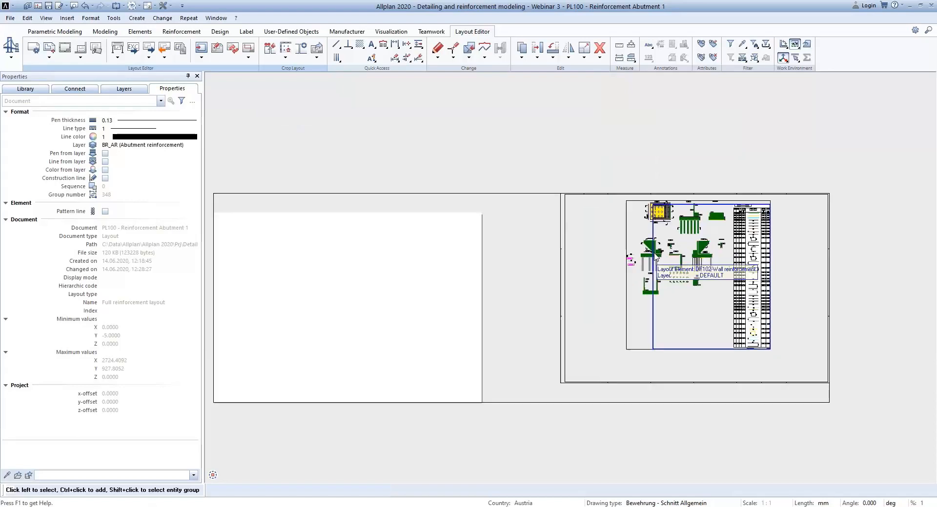
scroll(644, 164, "down", 1)
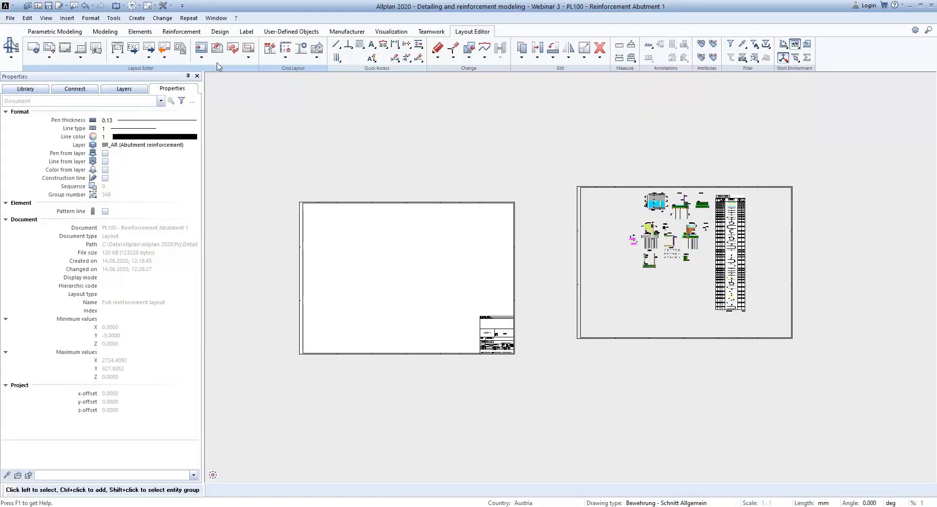
- Create a rectangular layout window from the placed layout elements, enclosing the section views but excluding the bar schedule
left_click(248, 57)
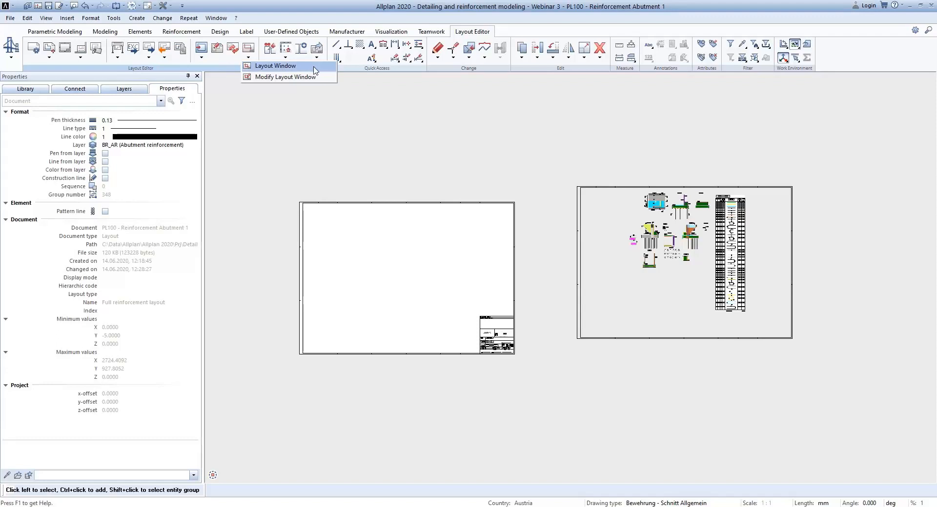
left_click(314, 67)
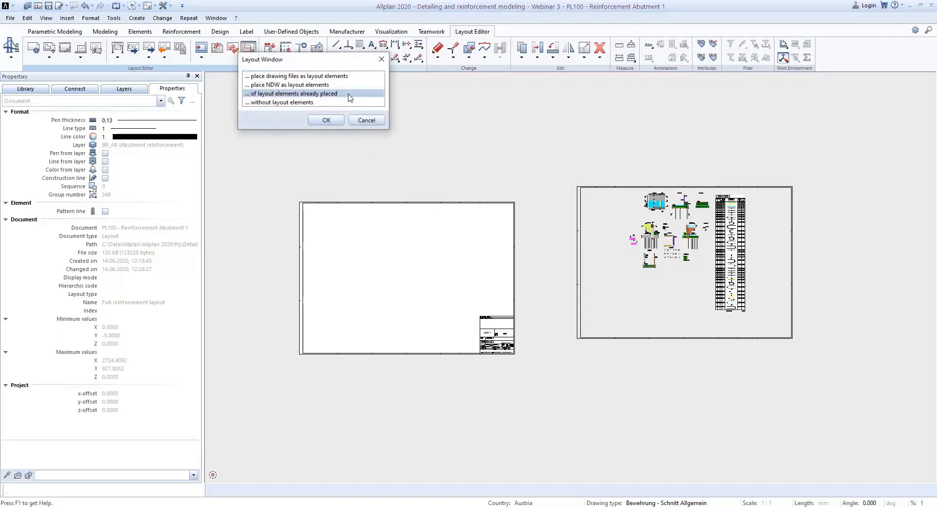
left_click(326, 120)
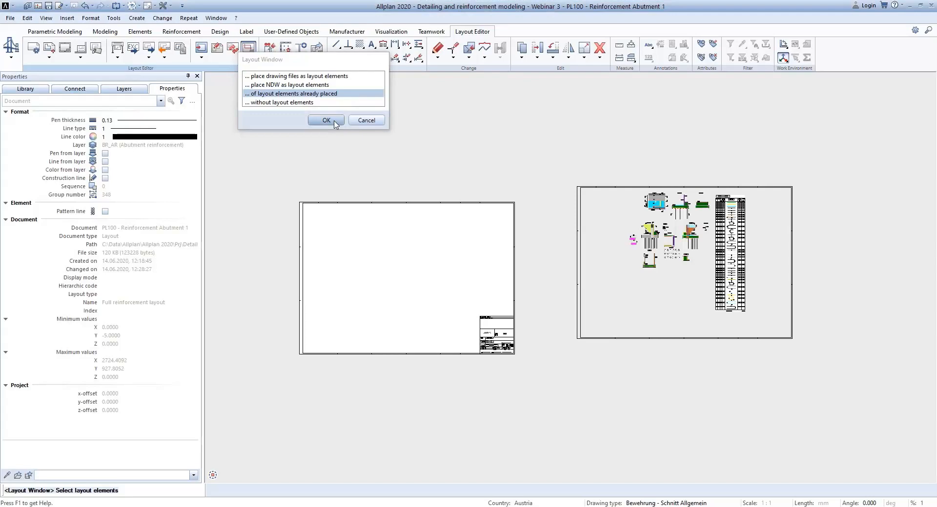
left_click(605, 189)
scroll(676, 175, "up", 2)
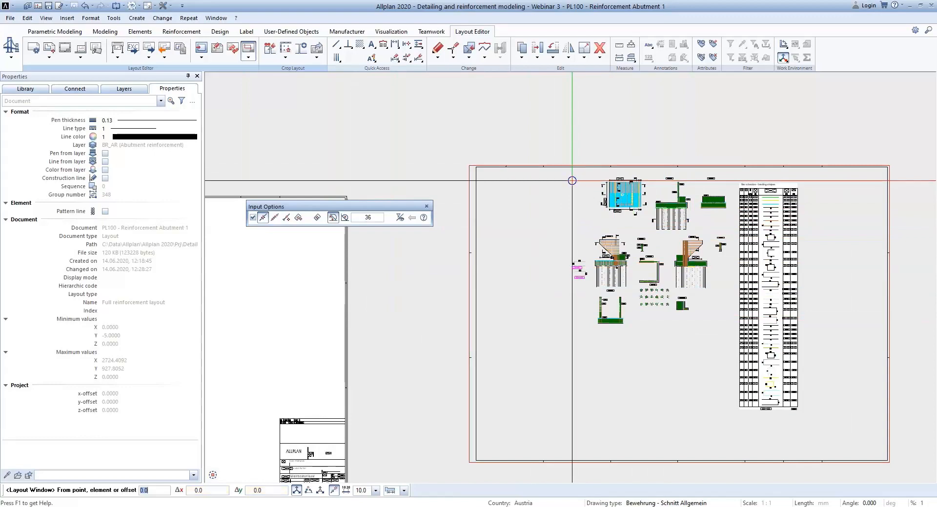
left_click(558, 170)
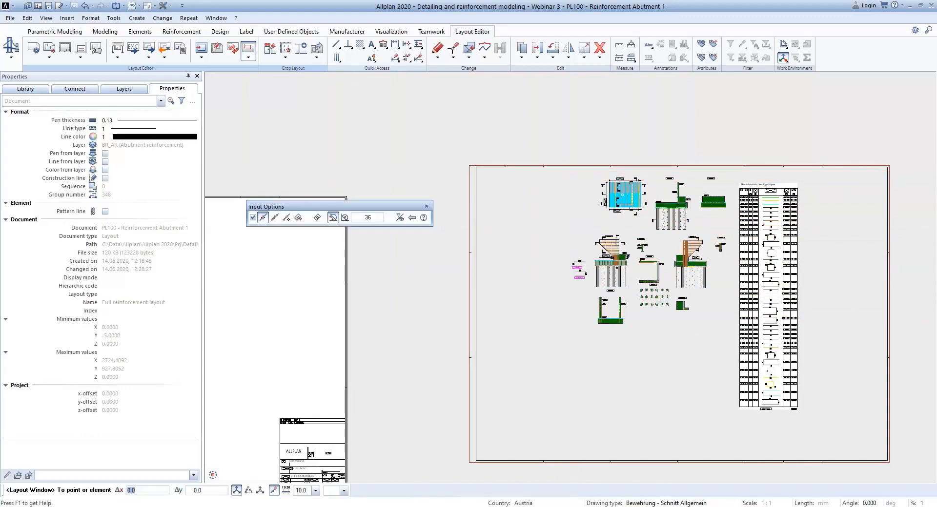
left_click(734, 332)
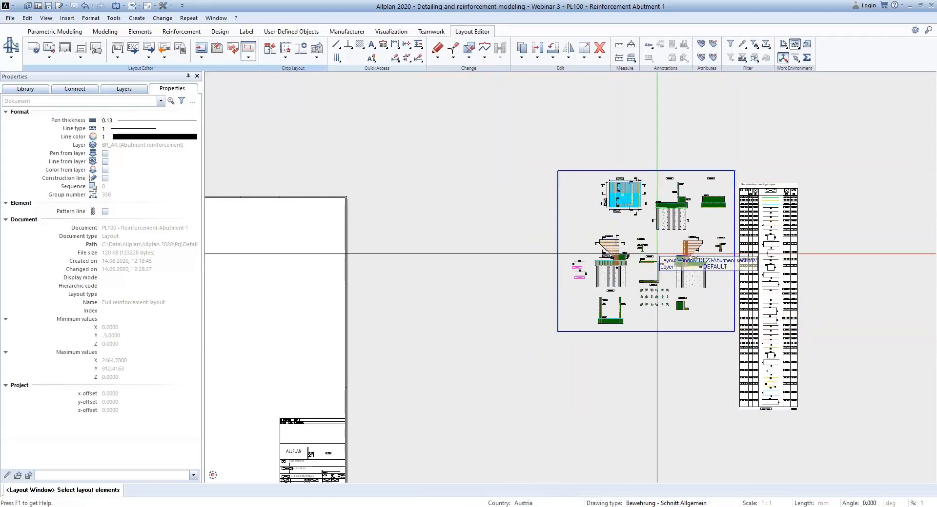
- Move the layout window with the abutment section views from beside the page onto the layout page
scroll(651, 298, "down", 2)
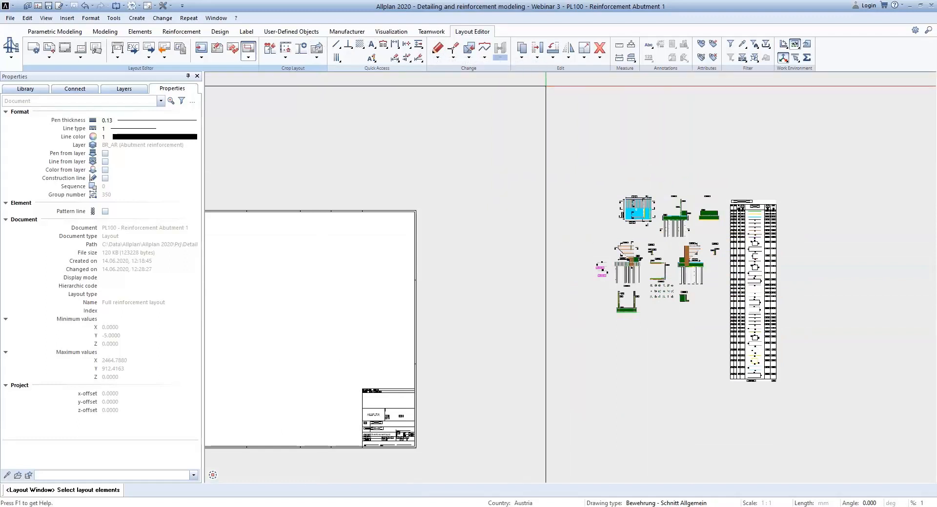
left_click(538, 52)
left_click(610, 317)
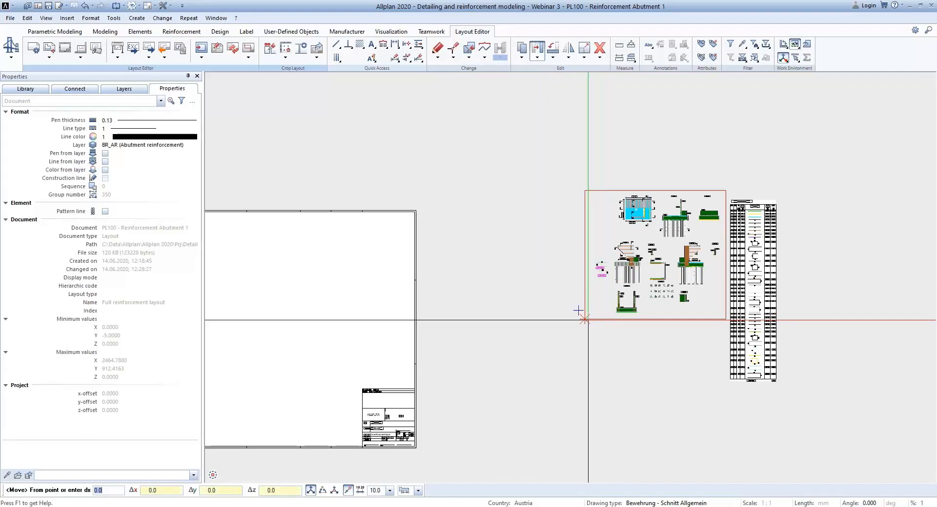
left_click(587, 320)
scroll(634, 311, "down", 3)
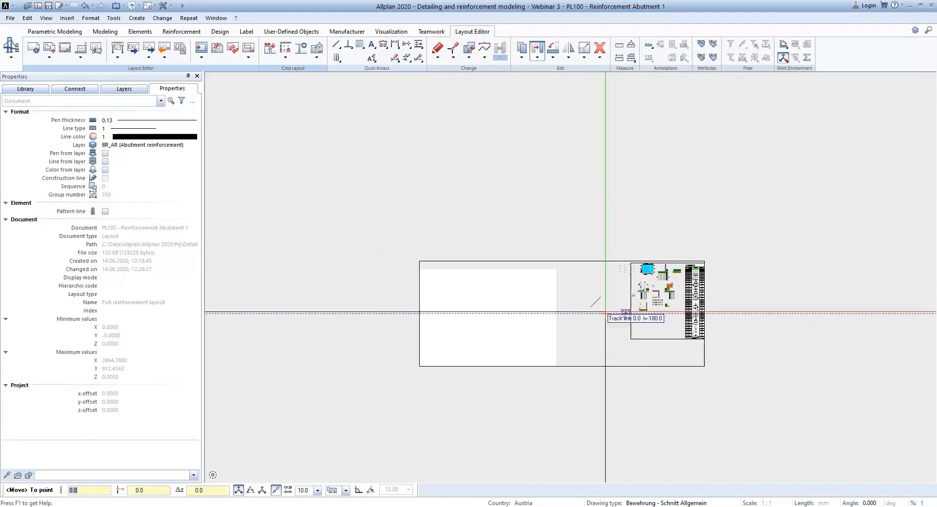
left_click(432, 335)
scroll(483, 335, "up", 3)
key("Escape")
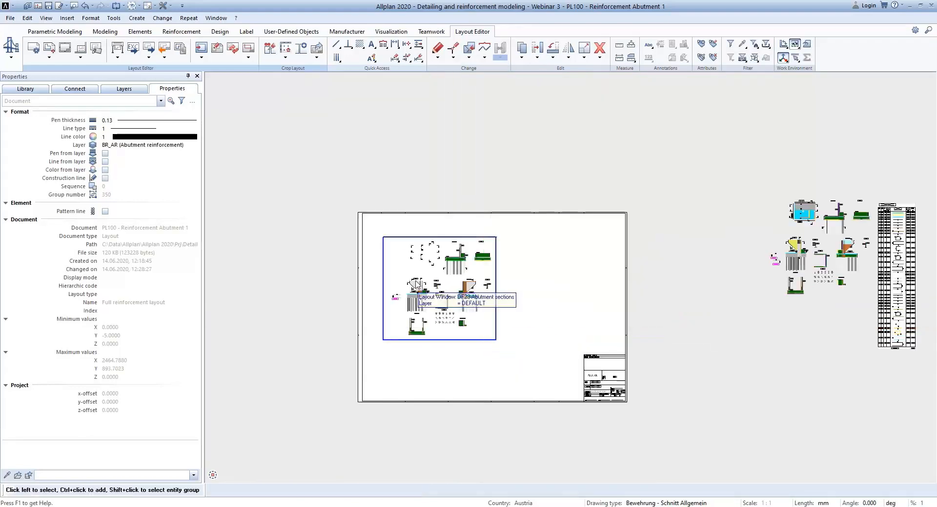
scroll(417, 285, "down", 1)
scroll(720, 246, "up", 2)
left_click(249, 57)
left_click(285, 77)
left_click(316, 149)
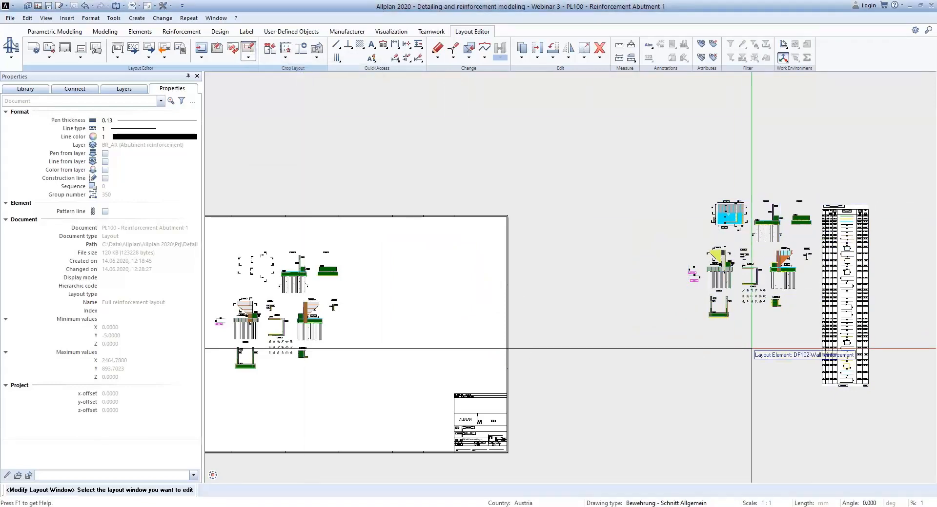
scroll(596, 223, "up", 1)
scroll(675, 224, "down", 1)
scroll(682, 227, "up", 2)
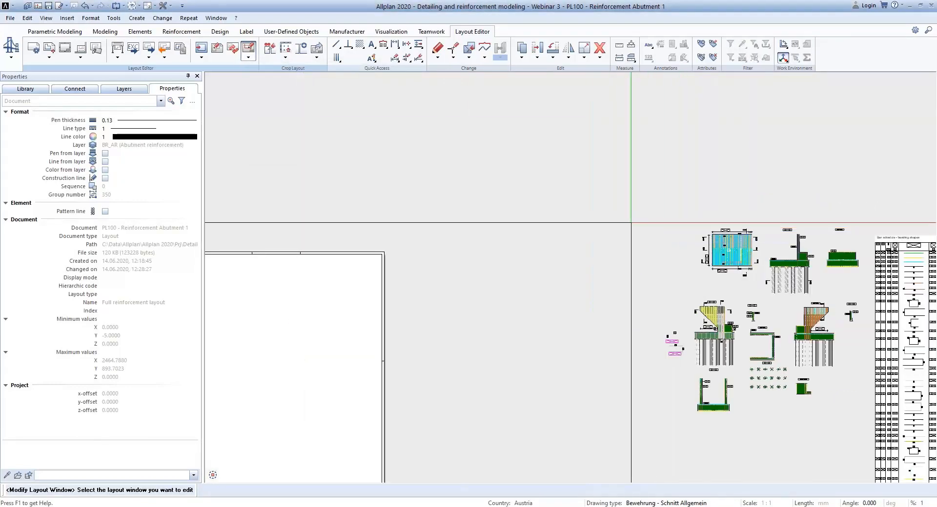
key("Escape")
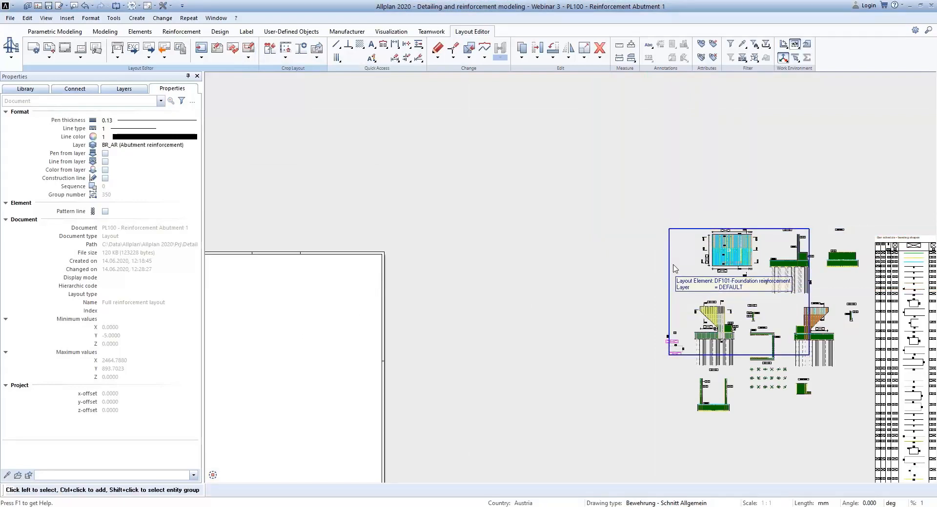
left_click(675, 268)
scroll(617, 192, "down", 1)
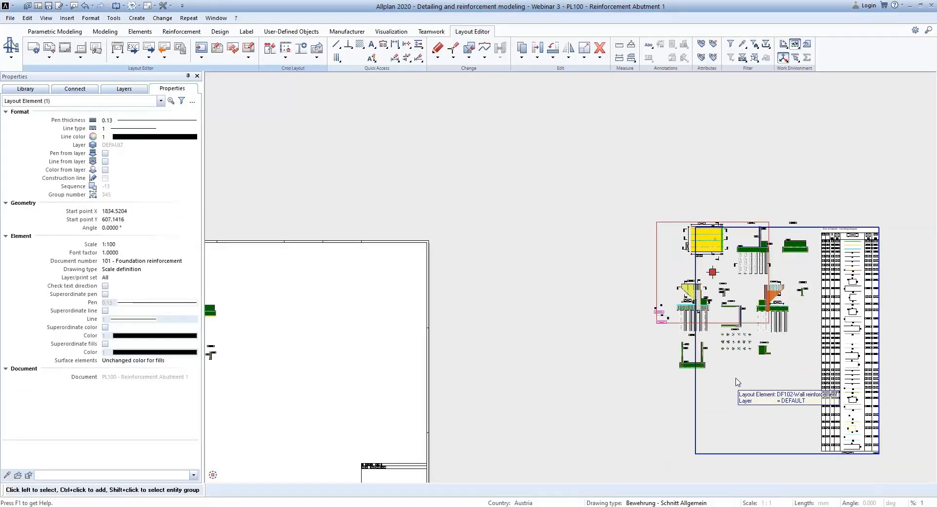
key("Escape")
scroll(756, 388, "down", 2)
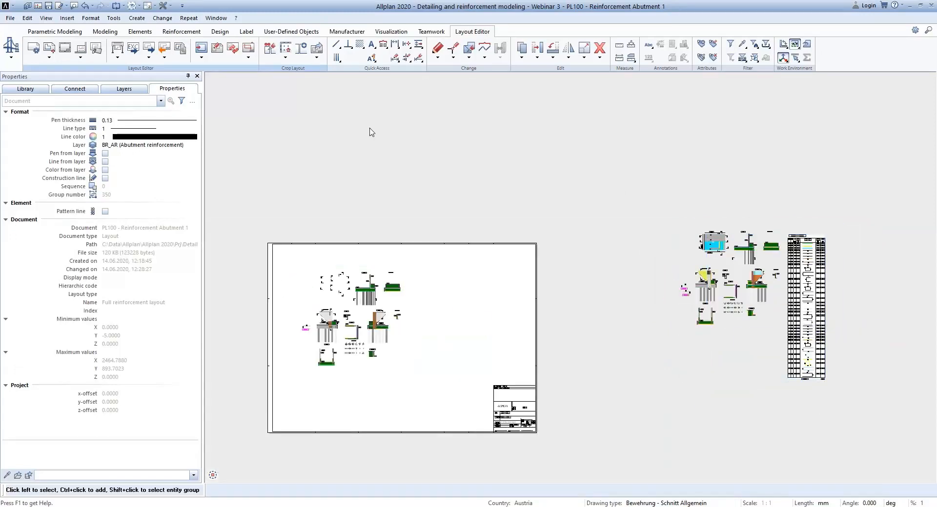
- Start a new layout element and set its drawing type to Schalung - Grundriss Allgemein
left_click(49, 56)
left_click(118, 70)
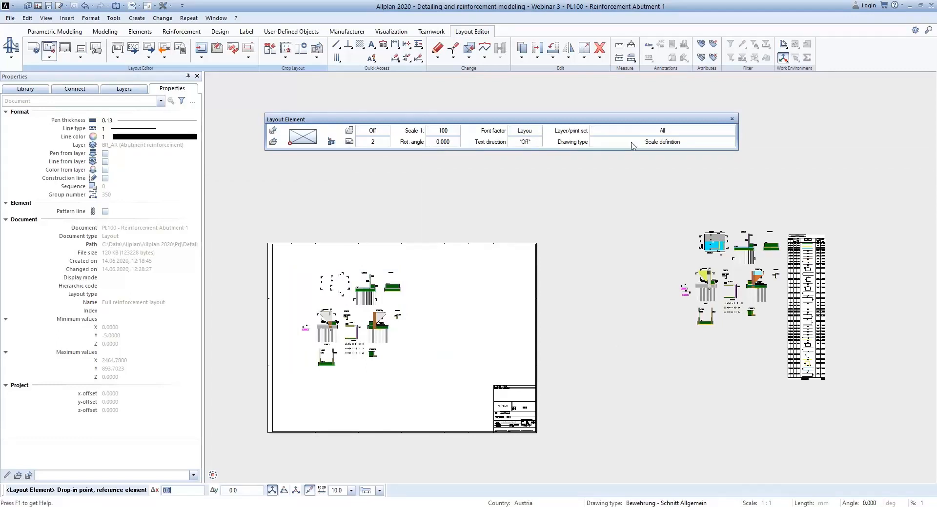
left_click(699, 143)
left_click(393, 216)
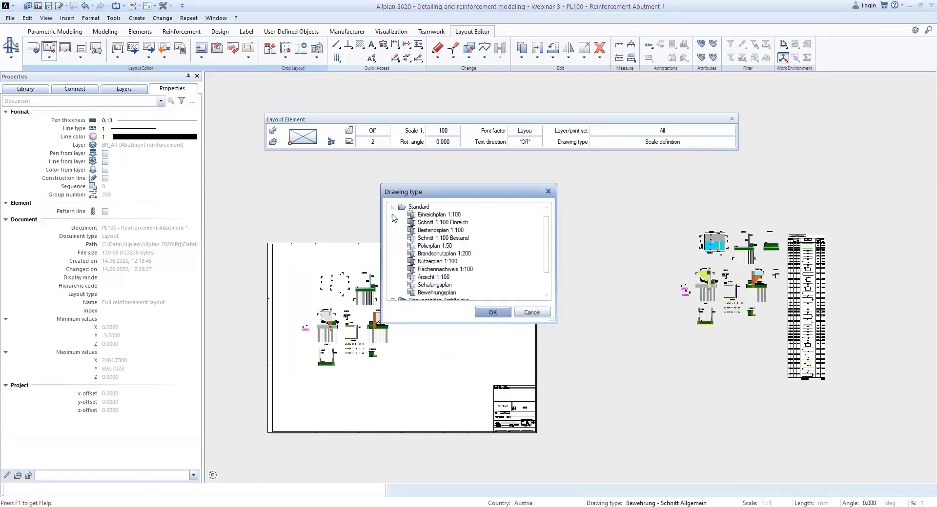
scroll(445, 239, "down", 2)
left_click(393, 277)
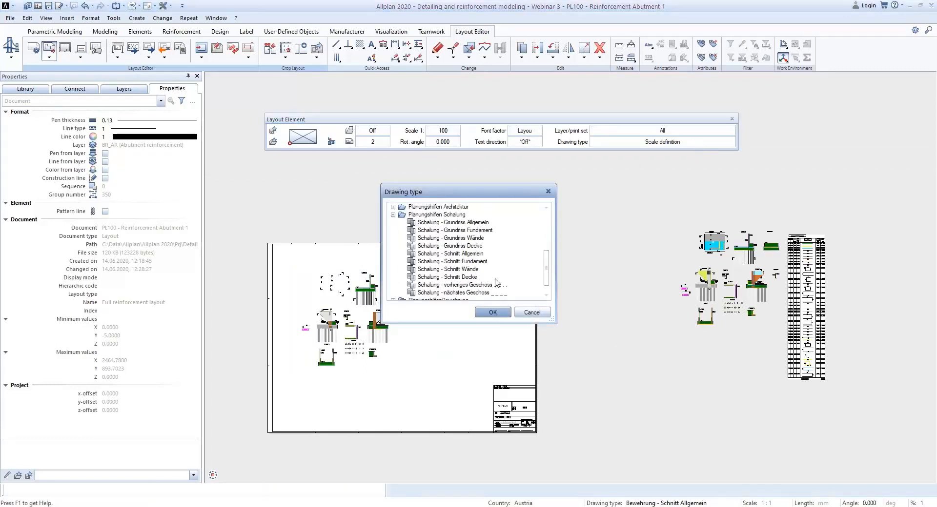
double_click(465, 223)
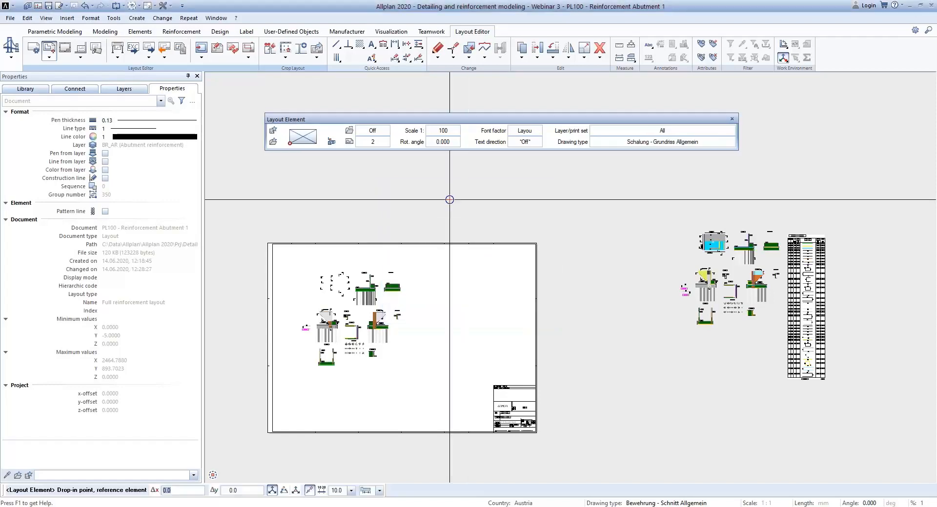
- Place drawing file 21 at scale 1:100 beside the page and undo the extra element placed after it
left_click(349, 142)
double_click(422, 276)
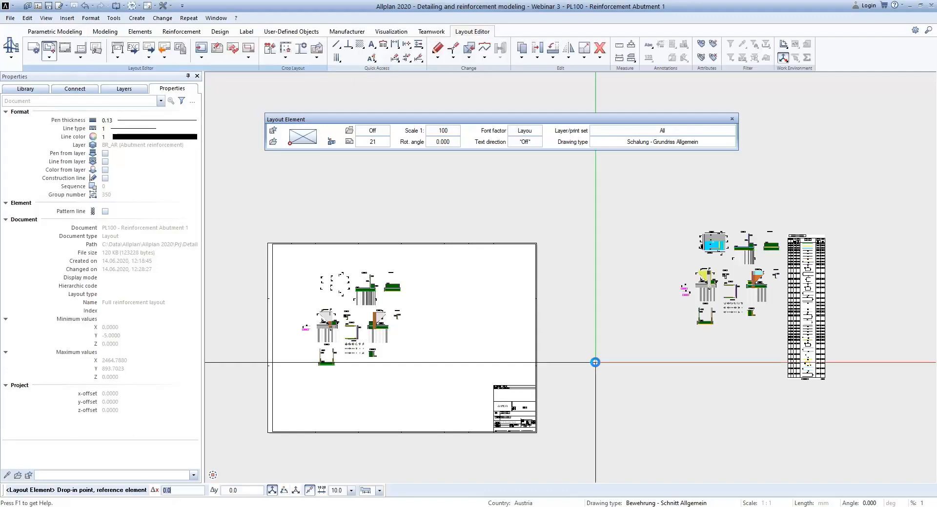
scroll(542, 354, "down", 2)
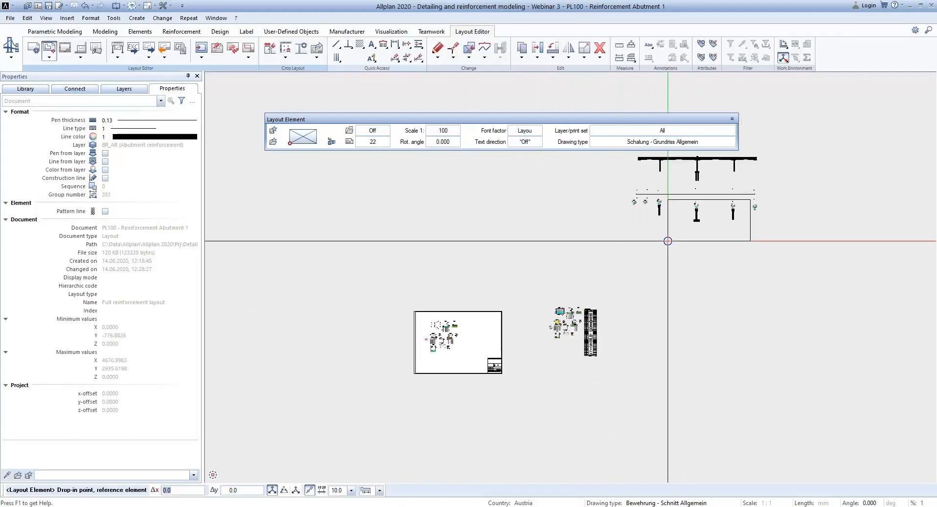
scroll(658, 241, "up", 3)
left_click(620, 284)
key("Escape")
key("ctrl+z")
- Try Schalung - Grundriss Allgemein as the layout's current drawing type, finishing with Schnitt 1:100 Einreich
scroll(634, 242, "up", 5)
scroll(529, 184, "down", 4)
left_click(469, 291)
left_click(683, 503)
mouse_move(784, 483)
left_click(688, 392)
scroll(530, 192, "up", 3)
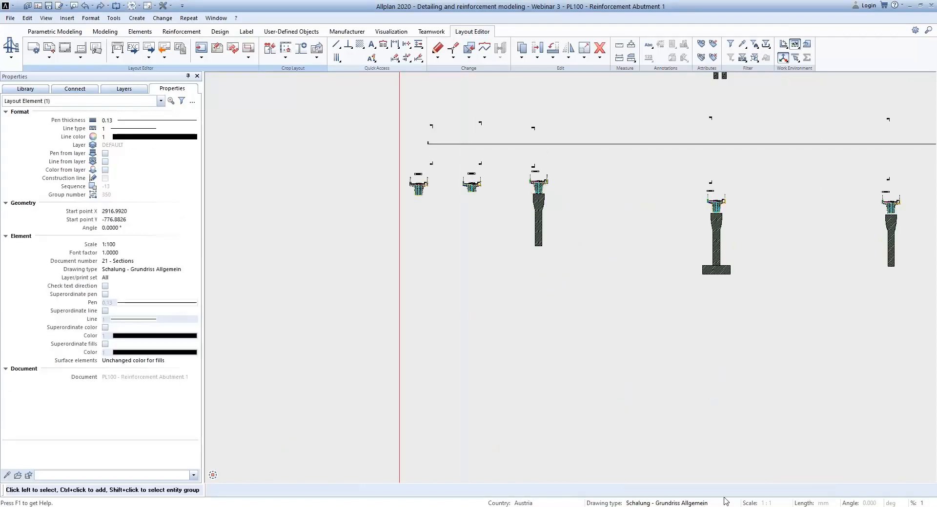
left_click(758, 503)
mouse_move(783, 462)
left_click(882, 373)
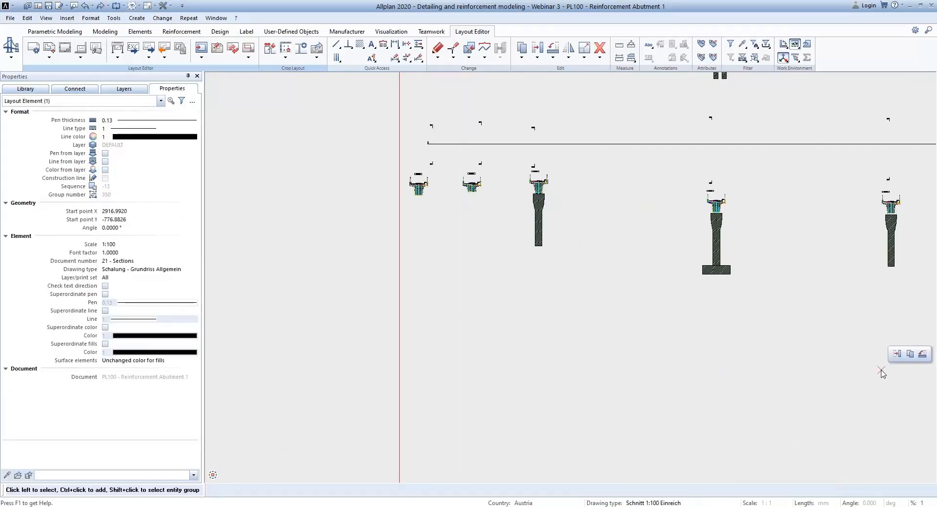
- Create a rectangular layout window from the drawing file 21 element, enclosing only the middle pier section with the wide footing
scroll(661, 288, "down", 5)
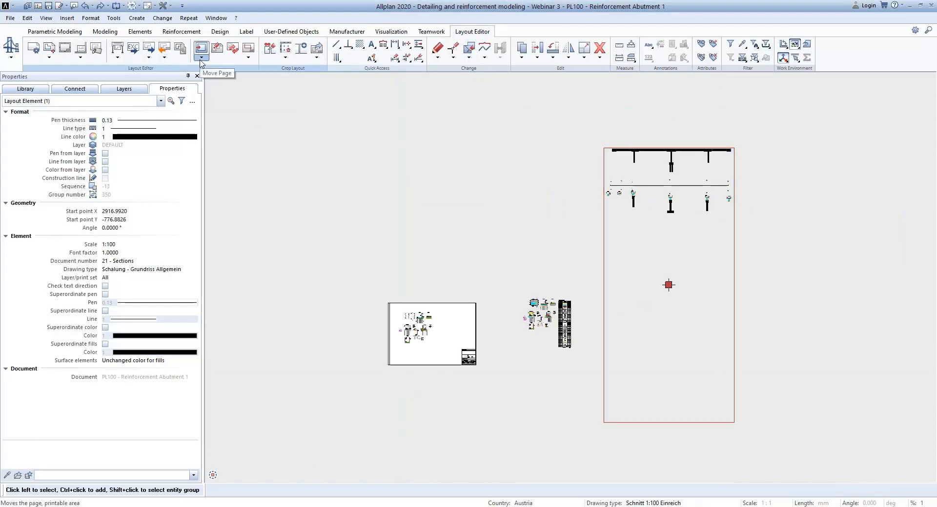
left_click(248, 47)
left_click(382, 248)
scroll(669, 184, "up", 5)
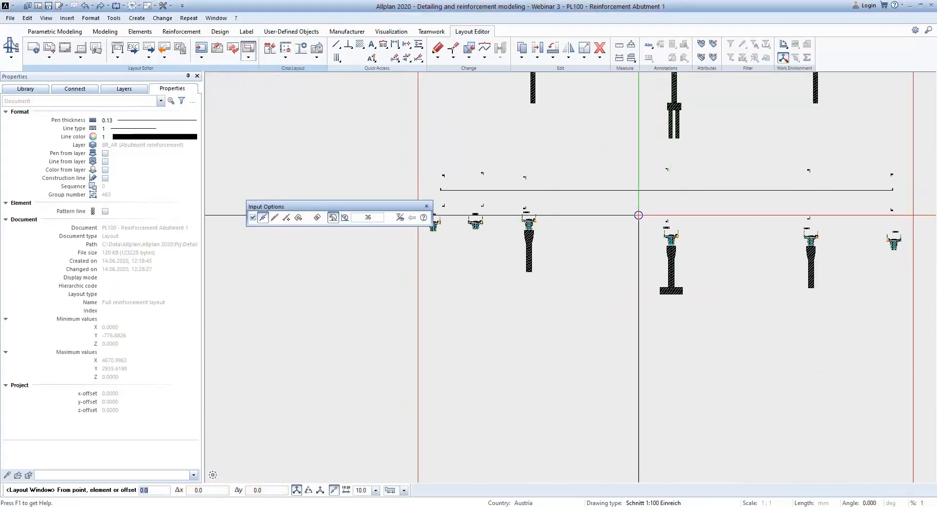
left_click(629, 215)
left_click(696, 303)
key("Escape")
- Move the cropped pier section window onto the page, above the title block
left_click(536, 48)
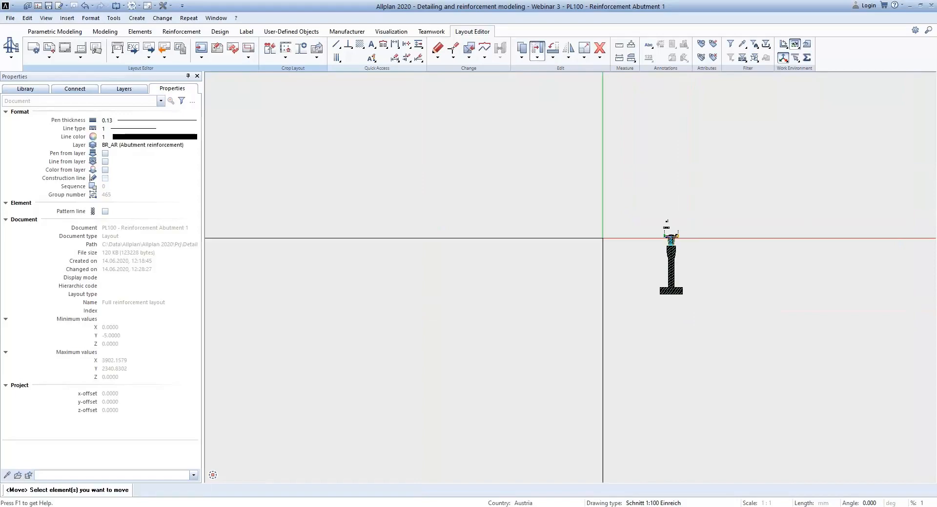
left_click(630, 293)
left_click(629, 303)
scroll(694, 268, "down", 6)
left_click(512, 368)
key("Escape")
scroll(606, 417, "up", 2)
scroll(452, 418, "up", 1)
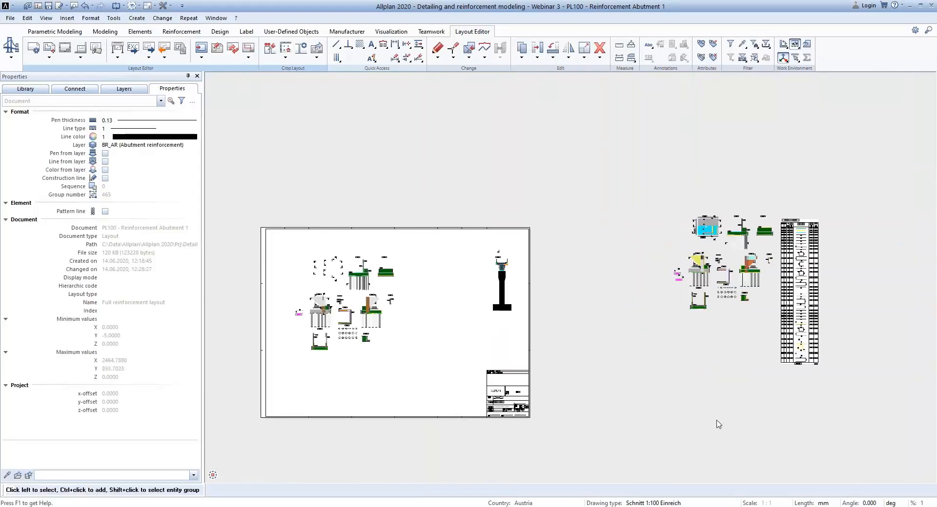
- Name layout 2 in the MG group MG Formwork and make it the active layout
scroll(715, 423, "down", 1)
left_click(38, 6)
left_click(382, 217)
left_click(382, 219)
type("MG Formwork")
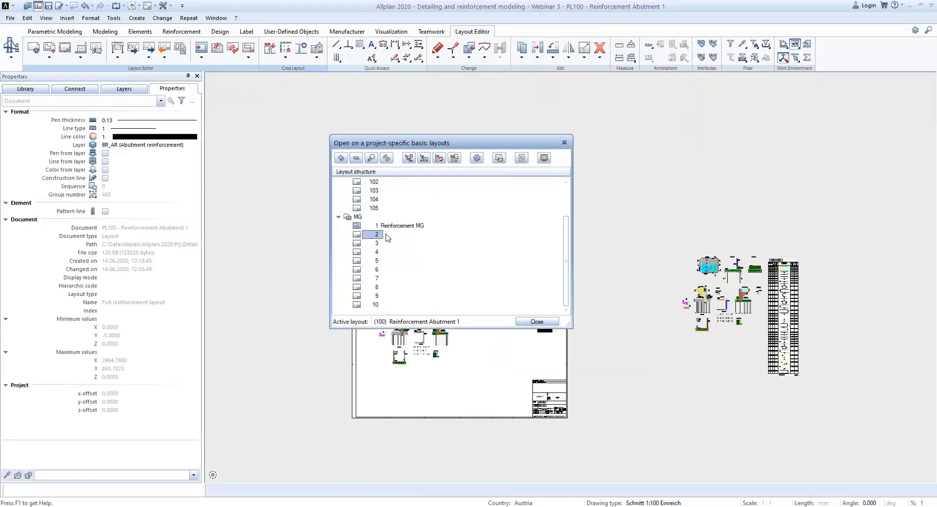
key("Return")
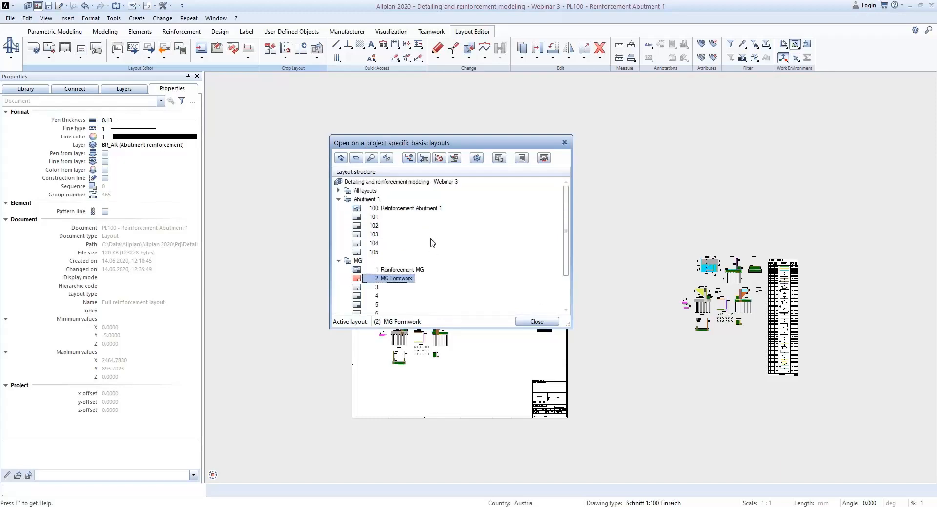
left_click(537, 321)
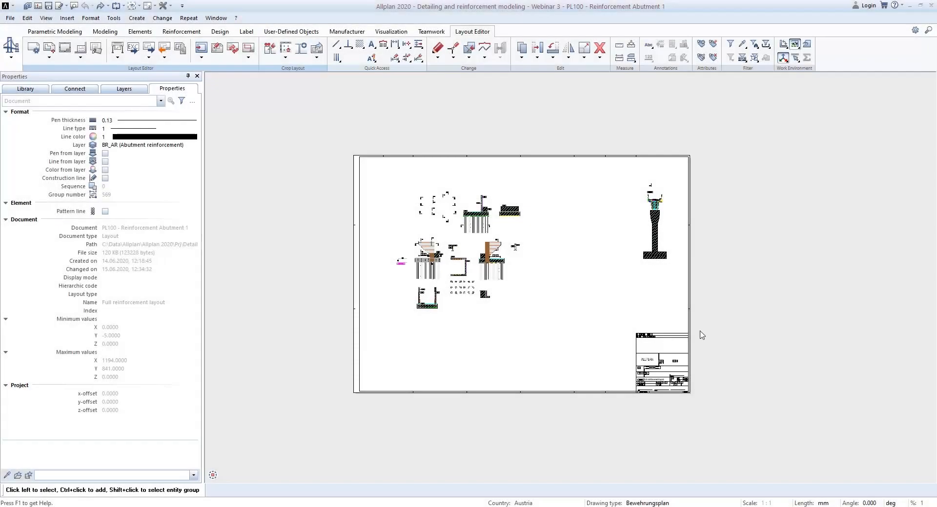
- Open the layer visibility transfer settings for the abutment sections' layout window and choose the print set Formwork Abutment
scroll(414, 293, "up", 4)
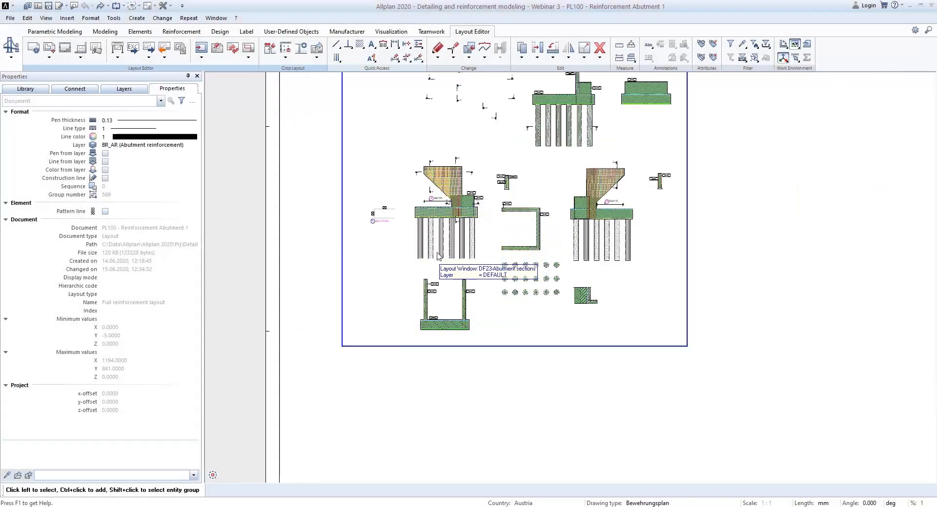
scroll(443, 379, "down", 1)
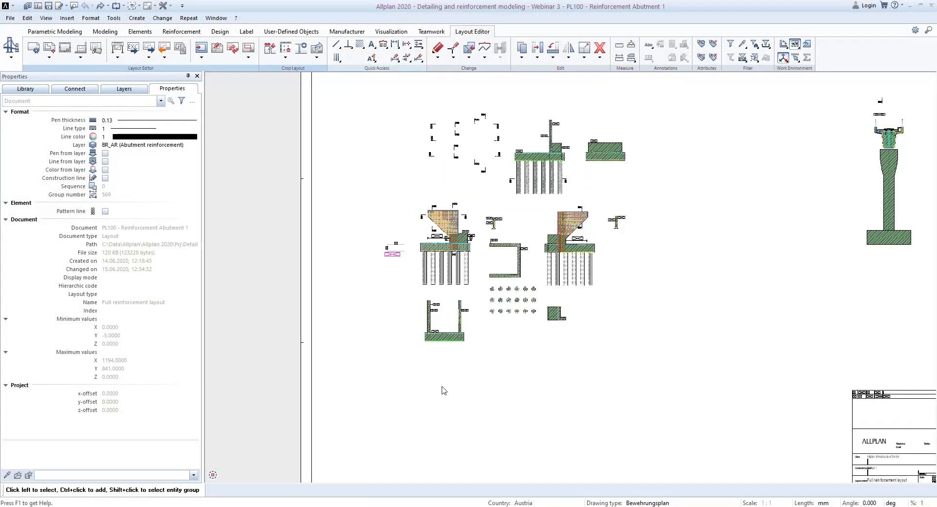
scroll(365, 287, "up", 2)
left_click(365, 287)
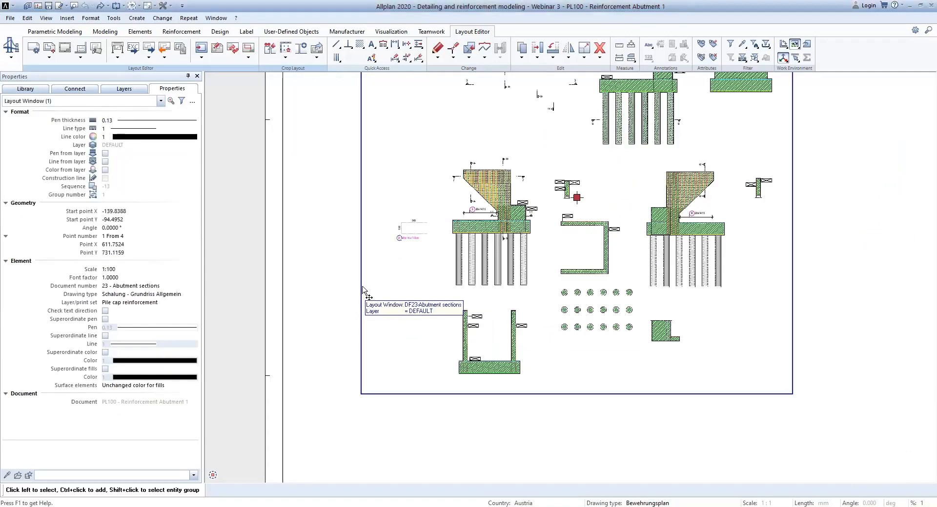
right_click(363, 287)
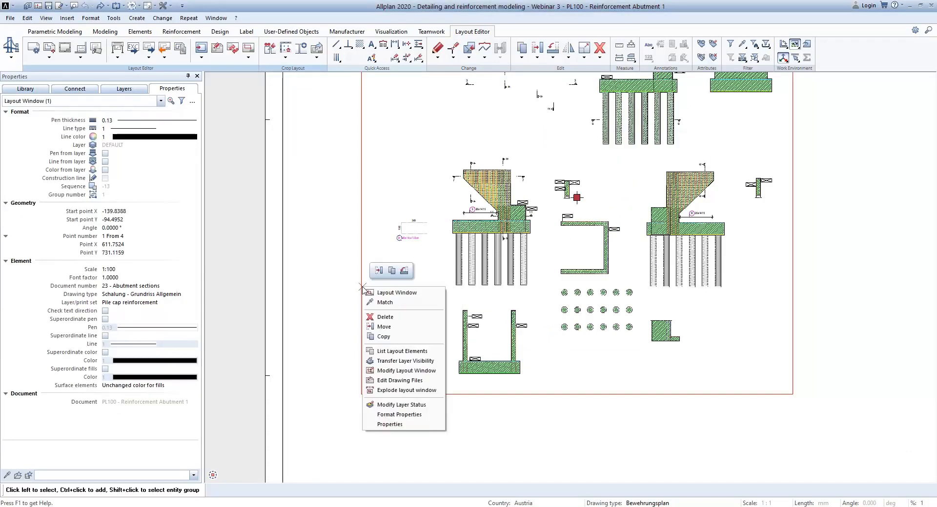
left_click(438, 362)
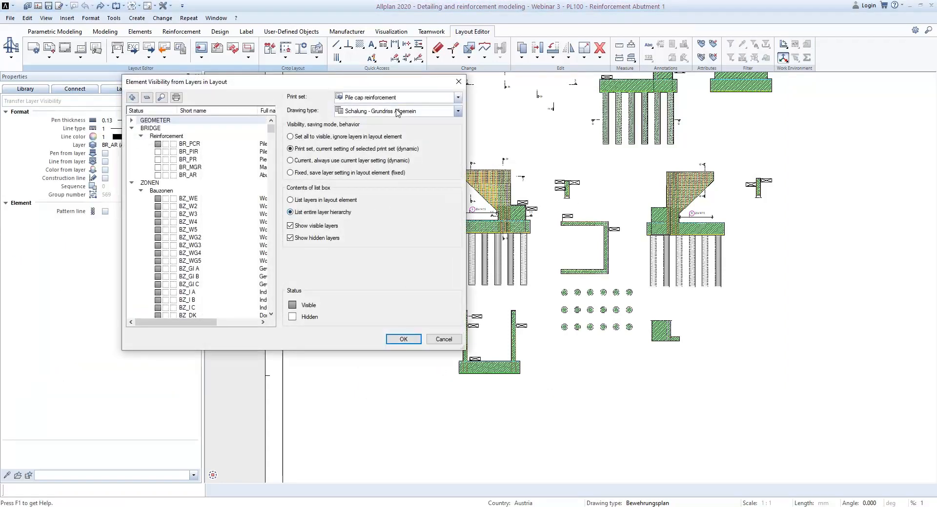
left_click(383, 99)
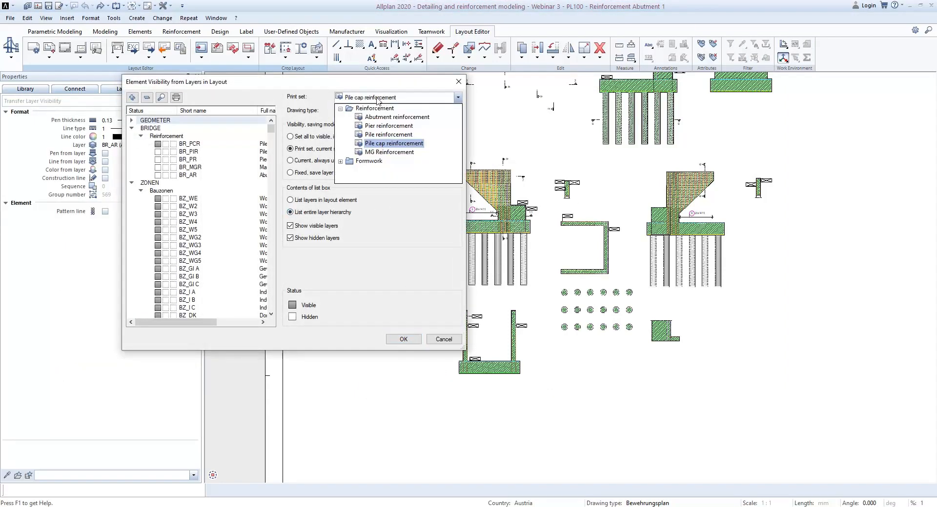
left_click(341, 161)
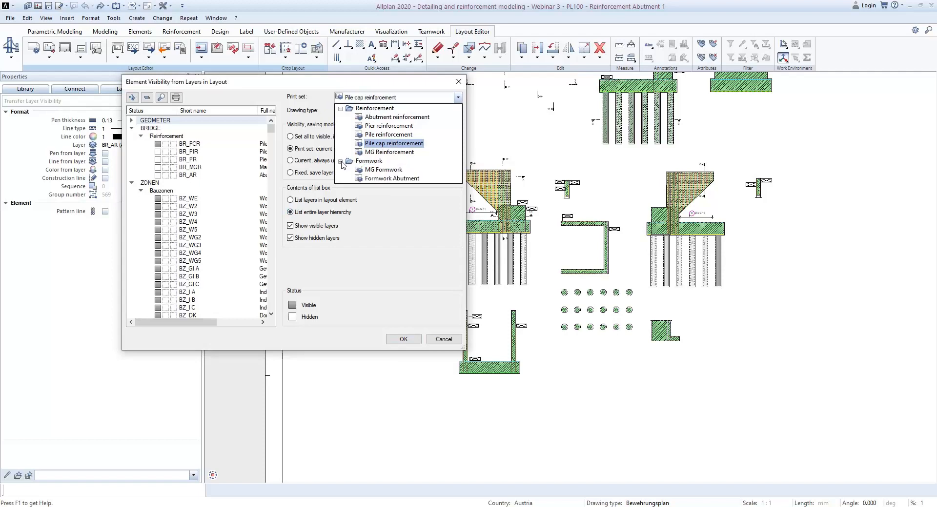
left_click(393, 179)
- Set the drawing type for the layer visibility transfer to Bewehrungsplan and accept the settings
left_click(373, 111)
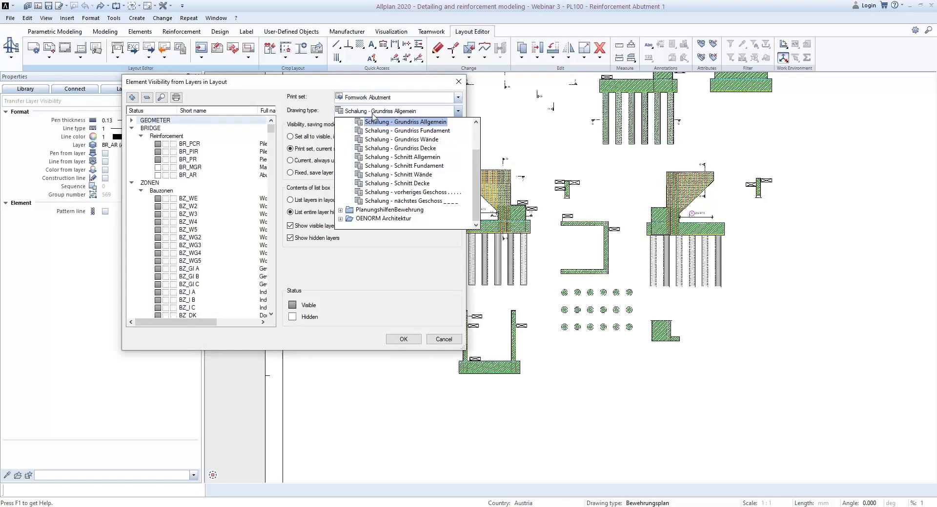
left_click(340, 131)
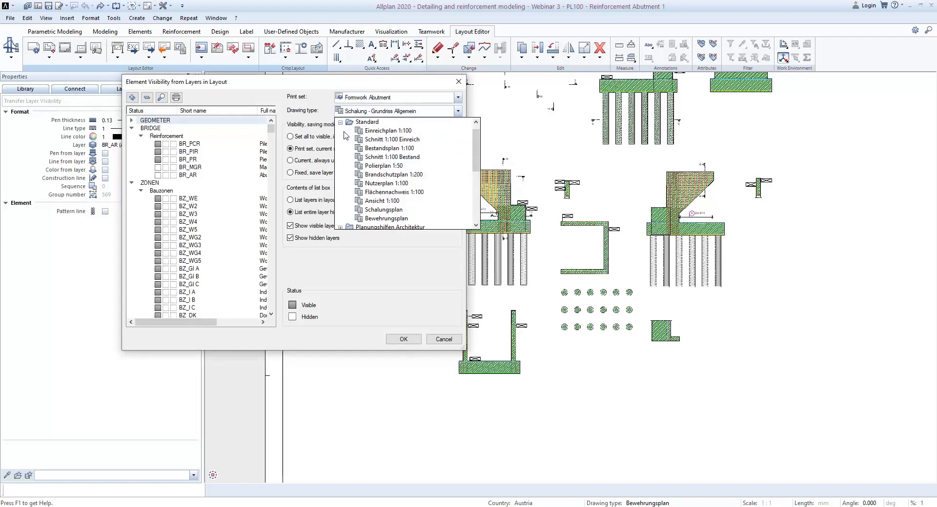
left_click(388, 219)
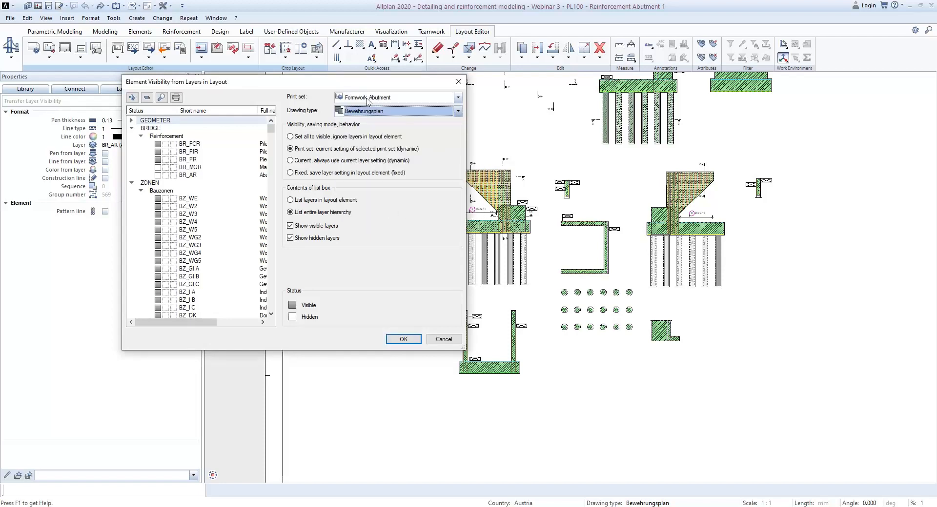
left_click(403, 340)
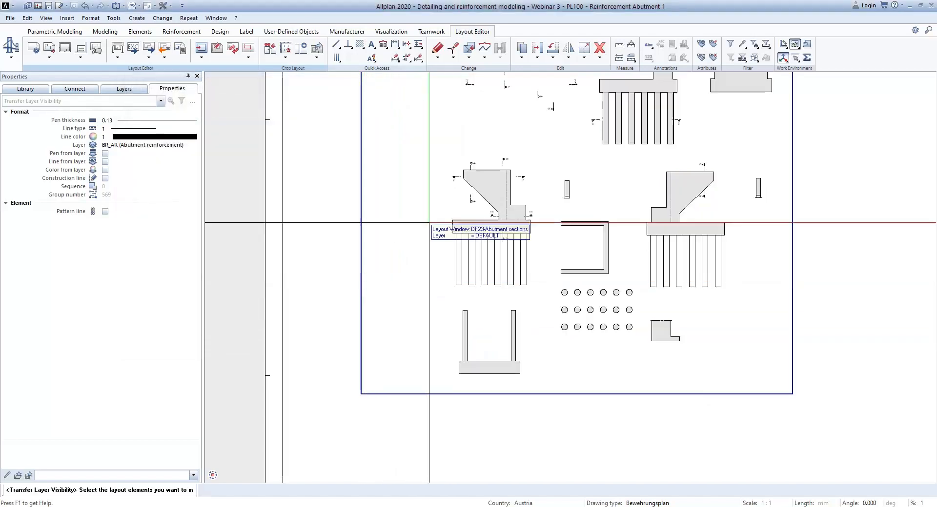
- Check the abutment sections in their layout window and end the layer visibility transfer
scroll(485, 273, "up", 2)
scroll(477, 183, "up", 1)
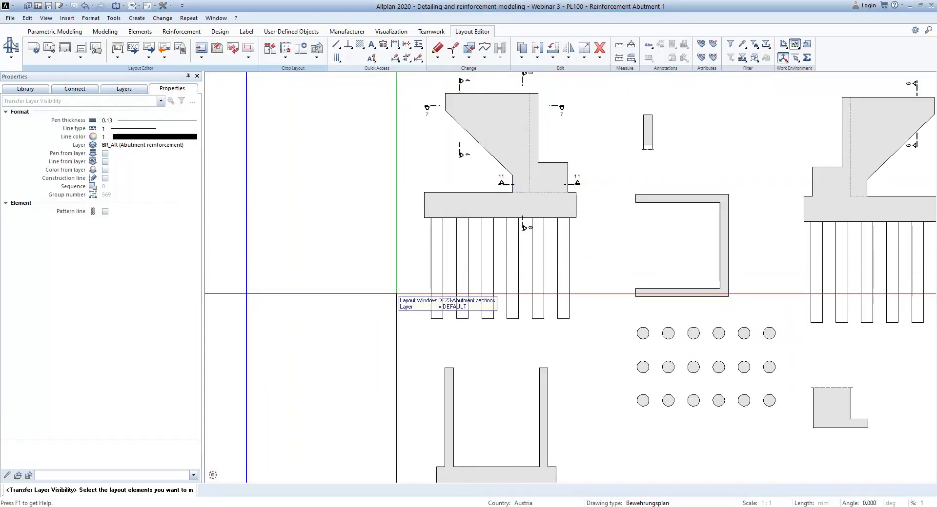
scroll(392, 281, "down", 1)
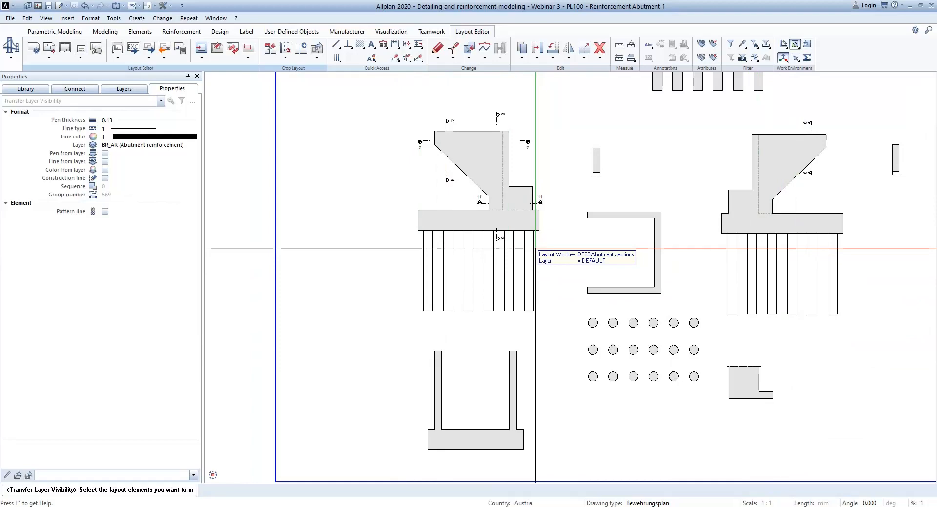
key("Escape")
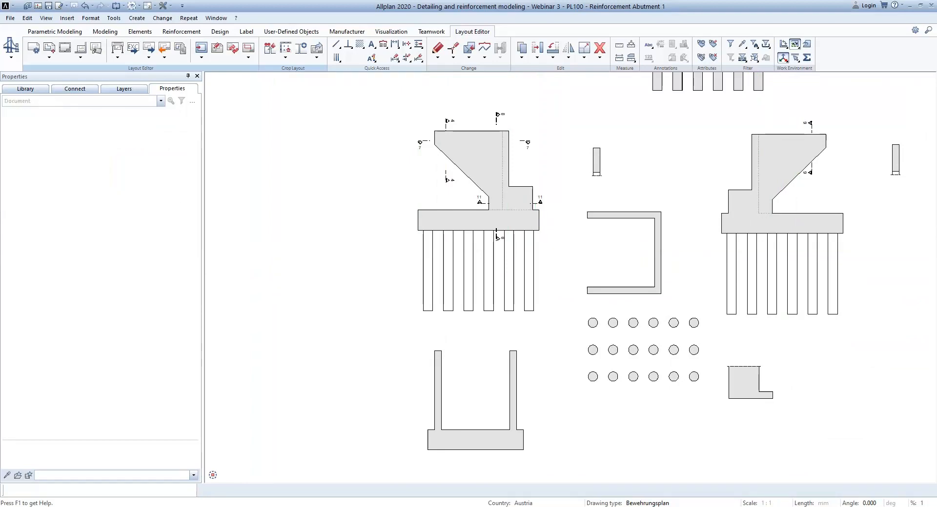
- Open the layer visibility transfer settings for the layout window with the pier section
scroll(331, 310, "down", 3)
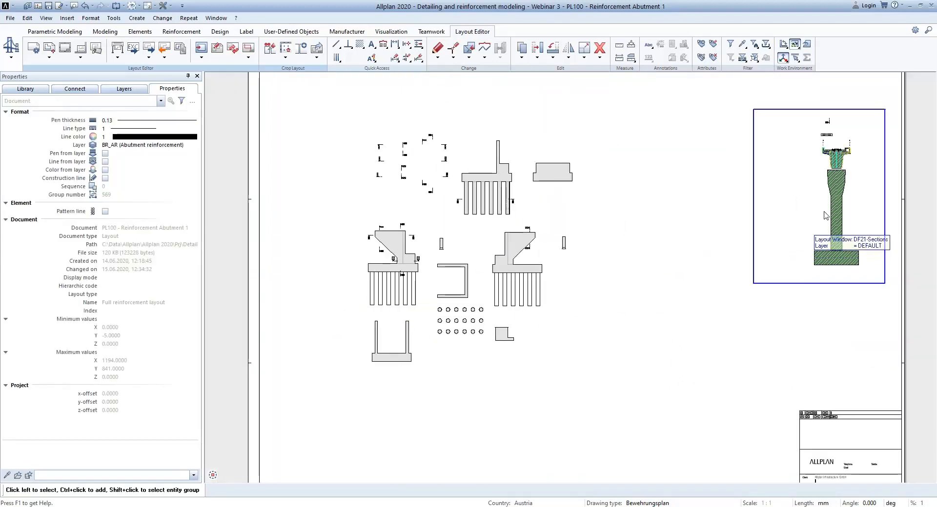
scroll(771, 244, "up", 3)
scroll(580, 260, "down", 1)
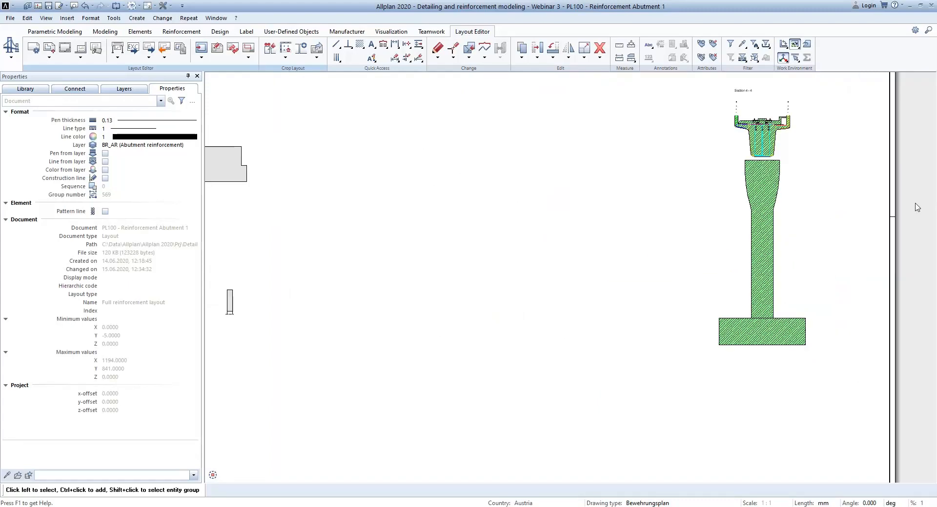
scroll(815, 263, "up", 3)
scroll(550, 285, "down", 3)
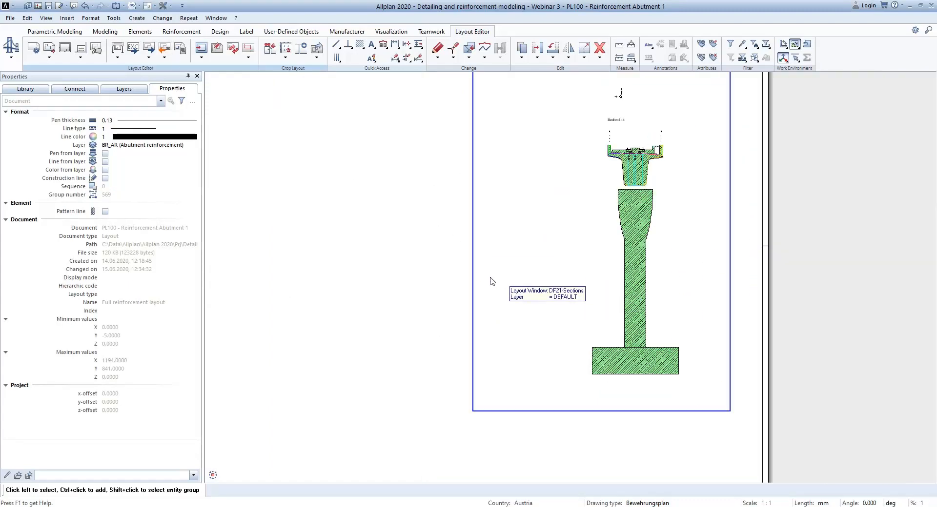
right_click(474, 286)
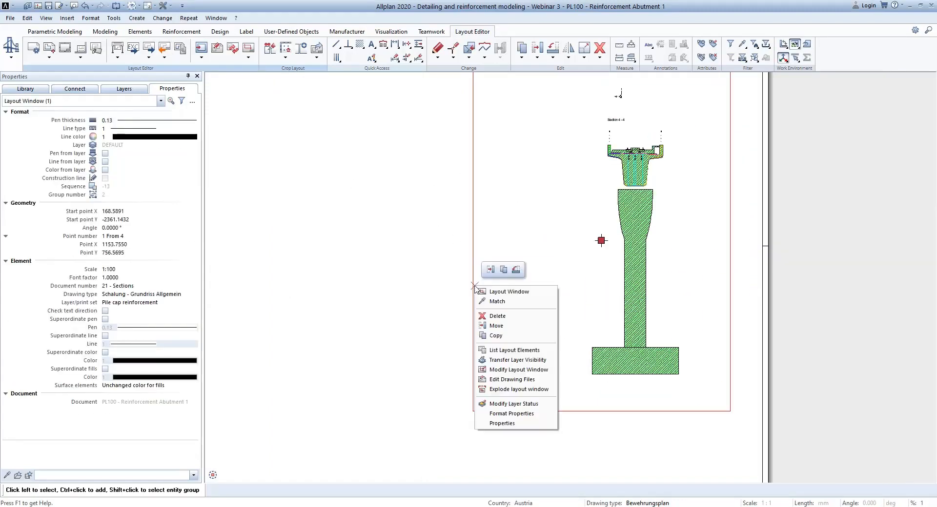
left_click(527, 361)
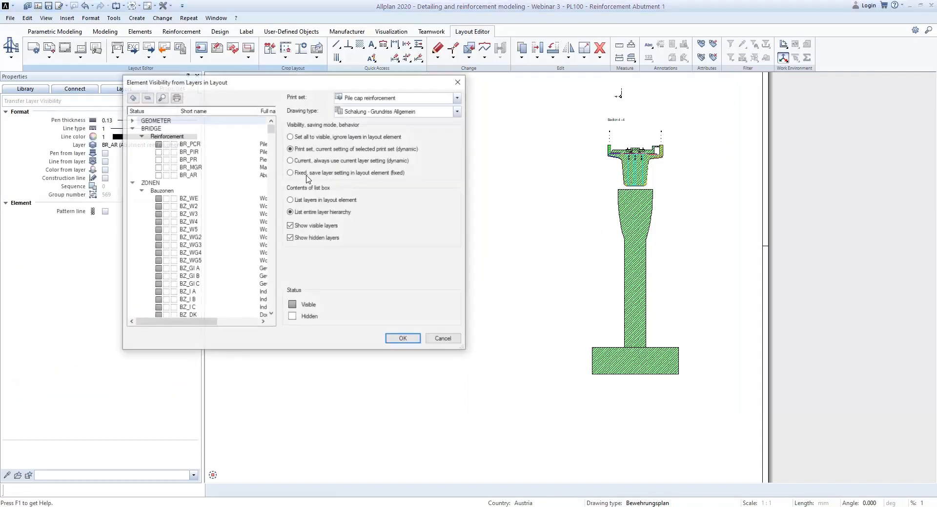
- Make the pier window's layer visibility follow a print set dynamically and choose the Formwork print set MG Formwork
left_click(297, 137)
left_click(332, 150)
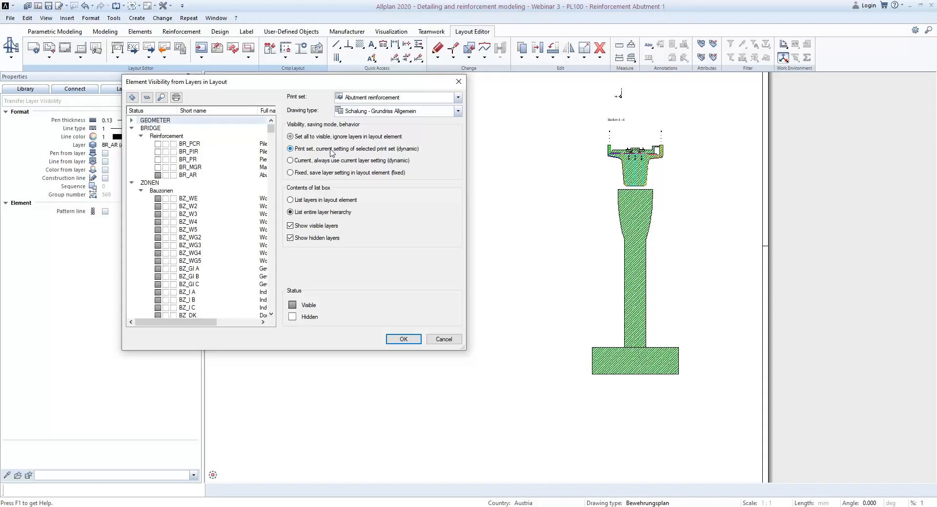
left_click(358, 98)
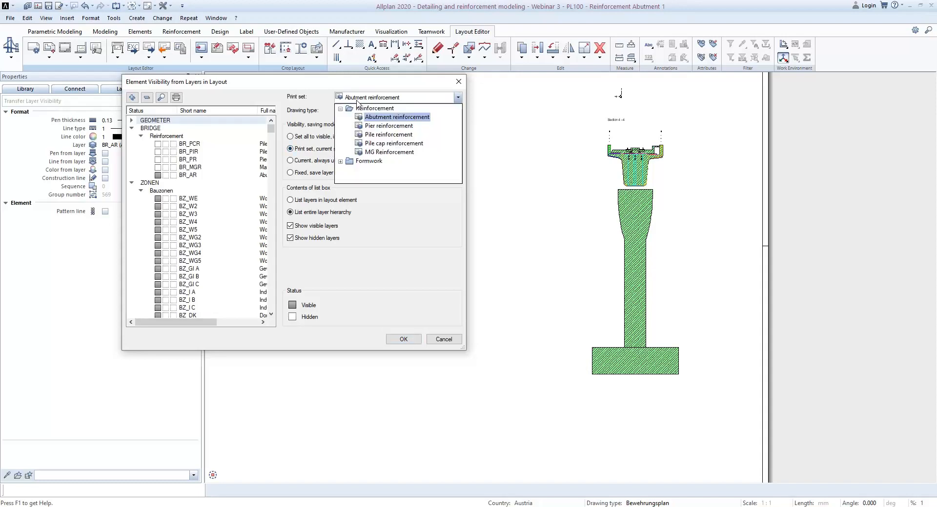
left_click(340, 161)
left_click(374, 170)
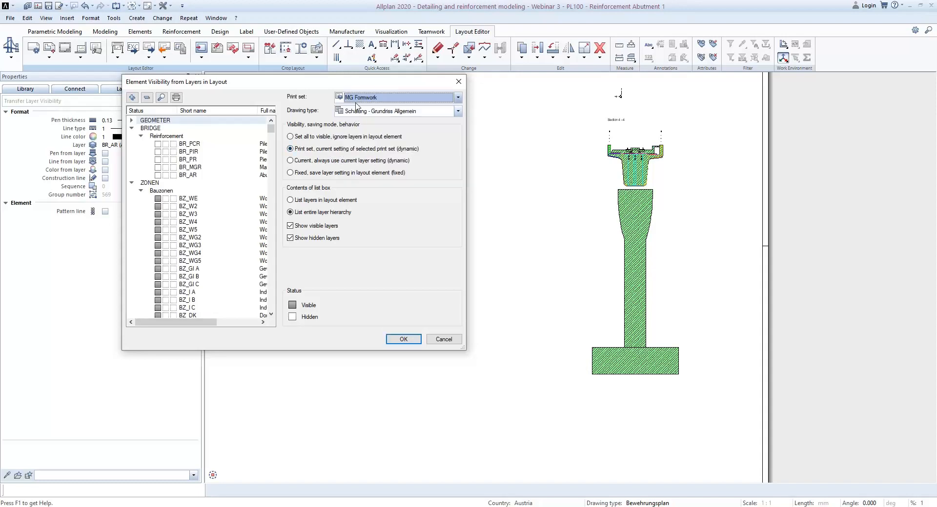
- Set the pier window's drawing type to the standard type Schalungsplan, accept the settings and end the transfer
left_click(384, 111)
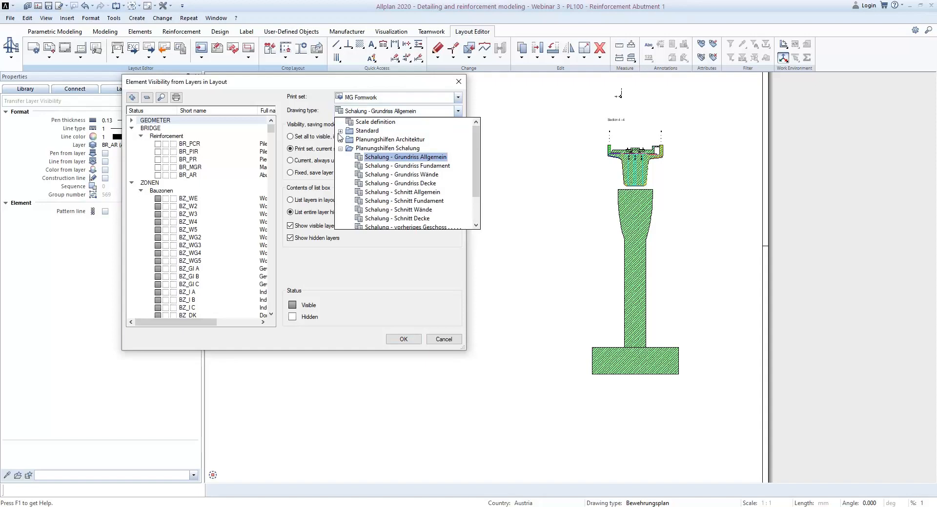
left_click(340, 132)
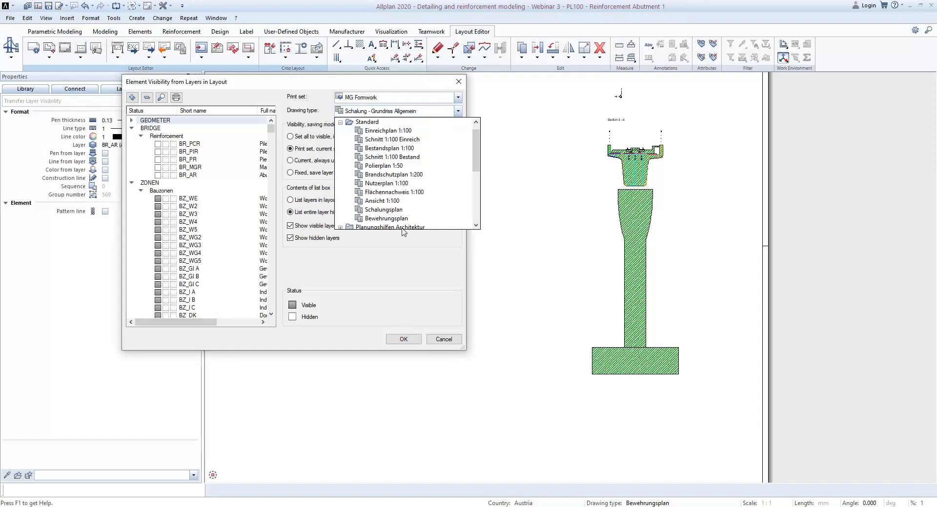
left_click(383, 210)
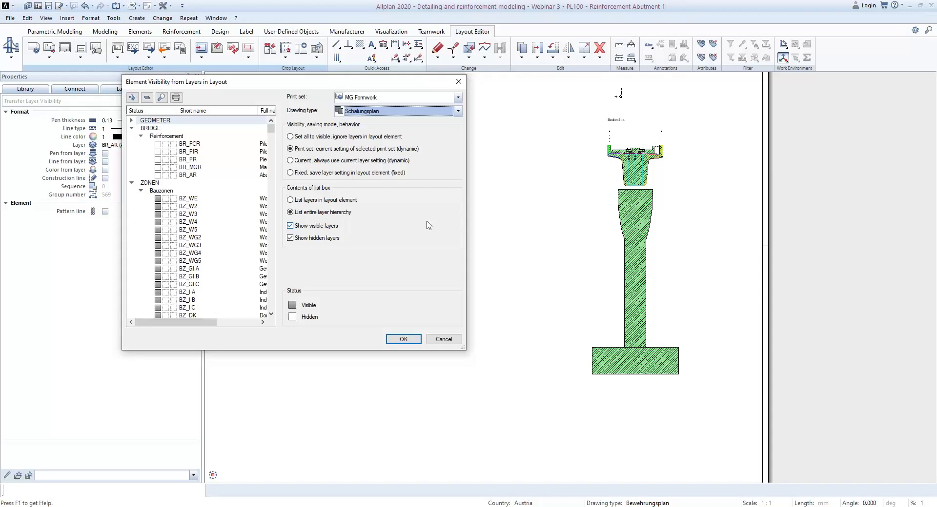
left_click(404, 341)
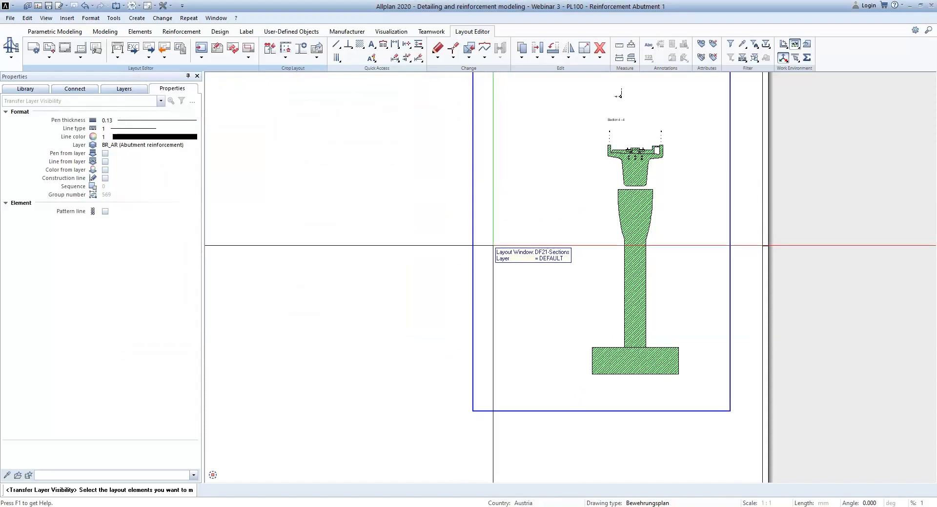
scroll(693, 143, "up", 4)
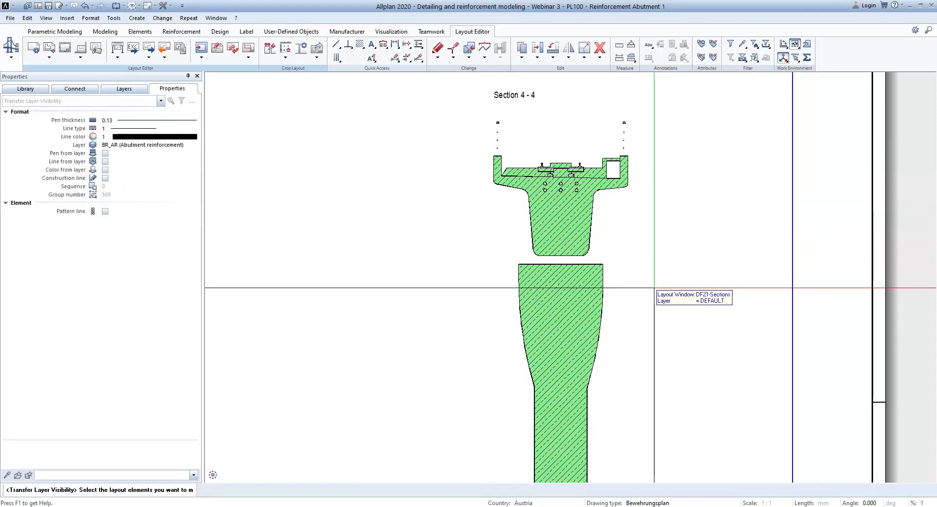
key("Escape")
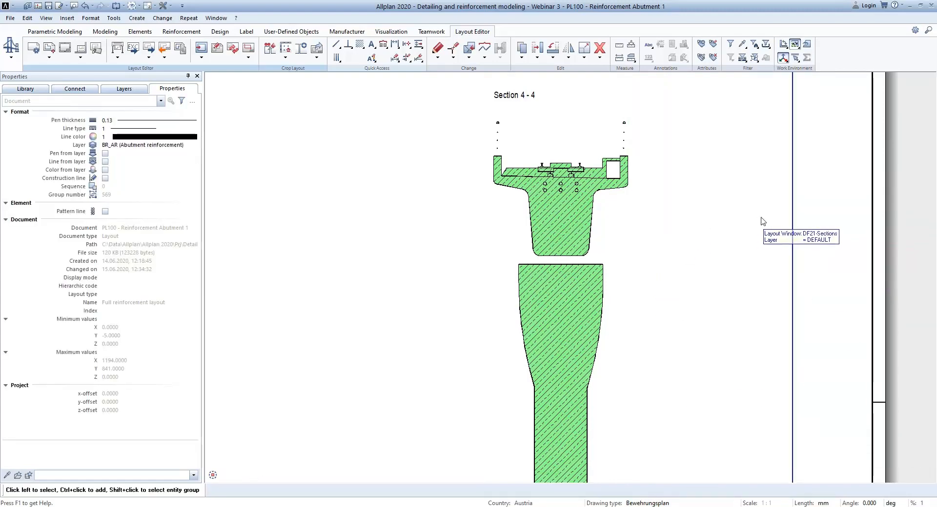
- Open the print preview for the southwest isometric view of the abutment reinforcement in drawing file 23
scroll(764, 224, "down", 2)
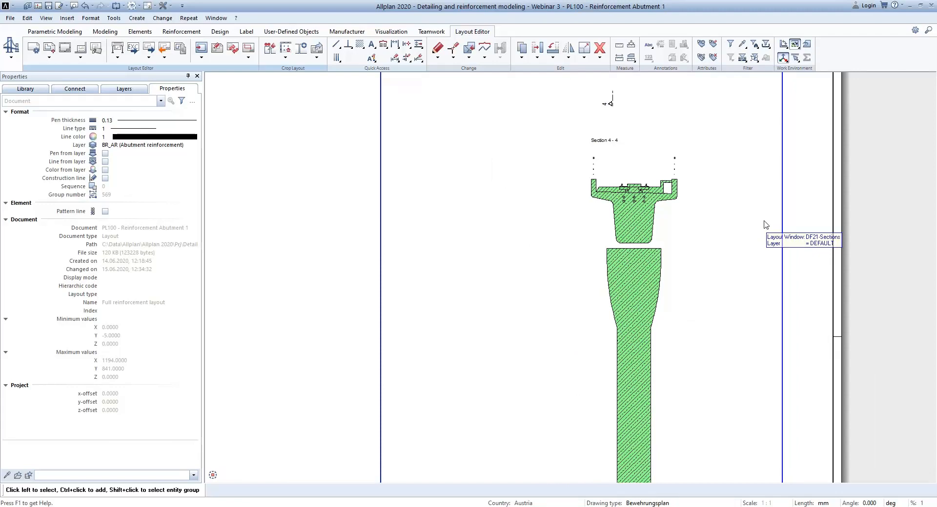
mouse_move(235, 479)
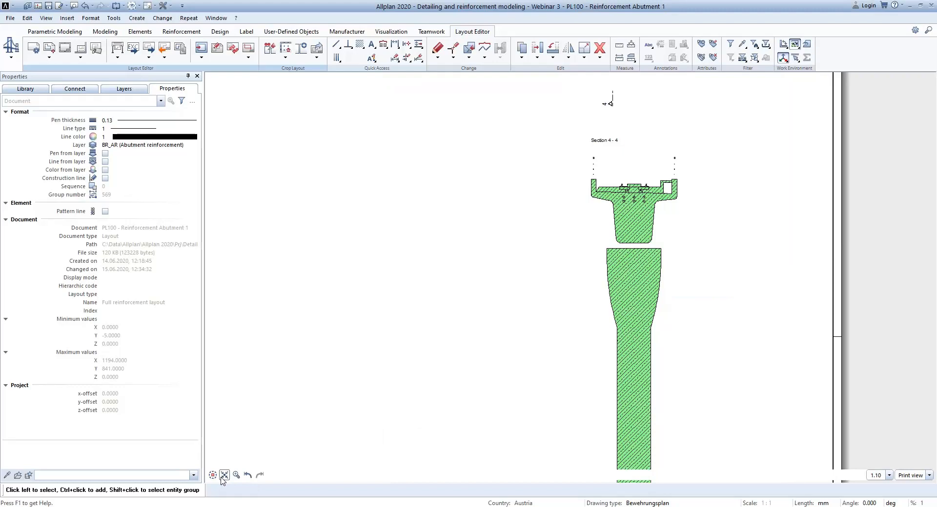
left_click(224, 475)
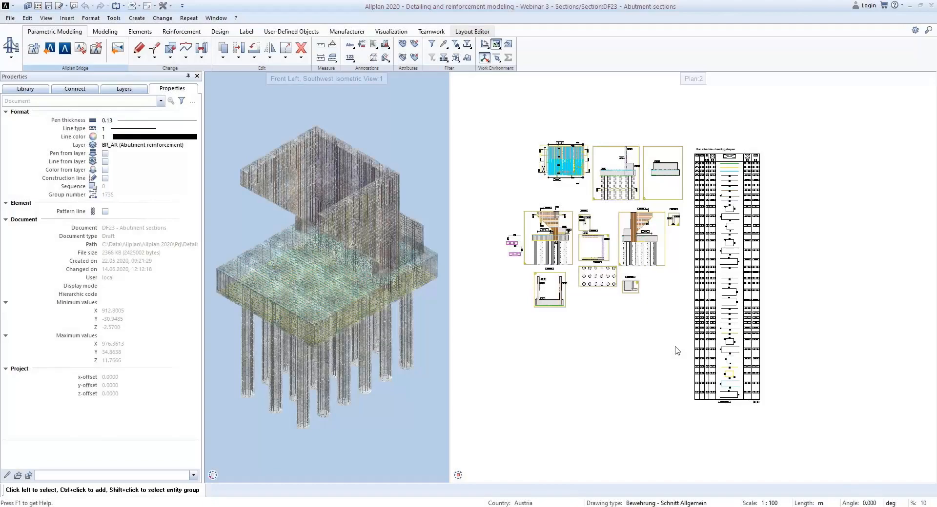
left_click(423, 441)
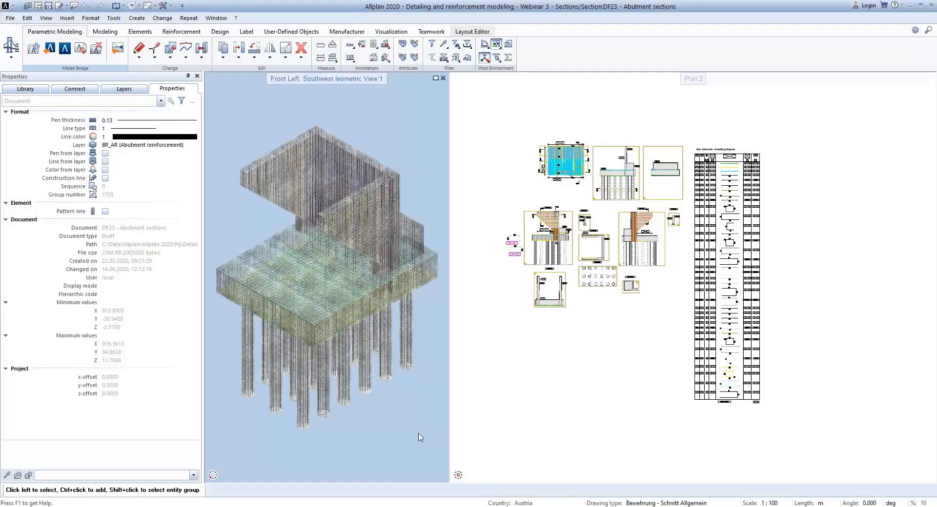
left_click(76, 8)
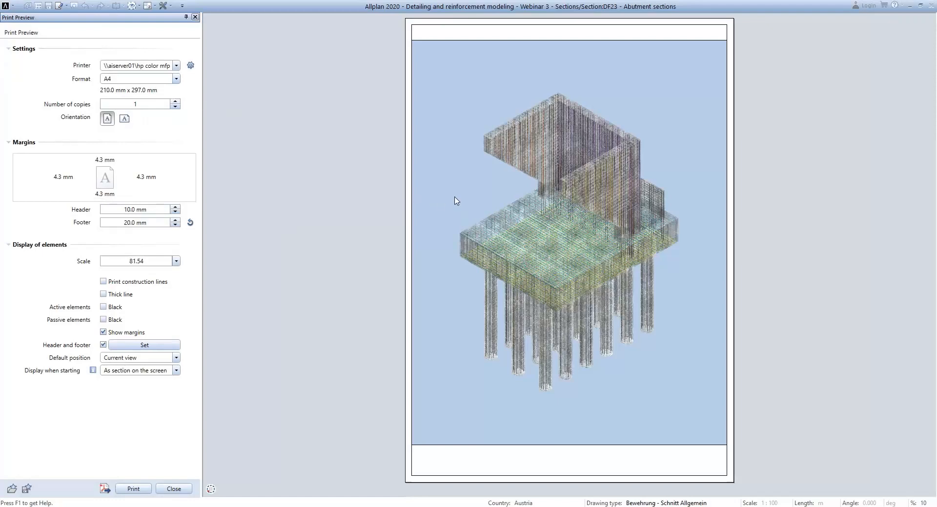
- Set the print scale of the isometric view to 100 and keep the page margins shown
scroll(480, 211, "up", 1)
scroll(480, 210, "down", 2)
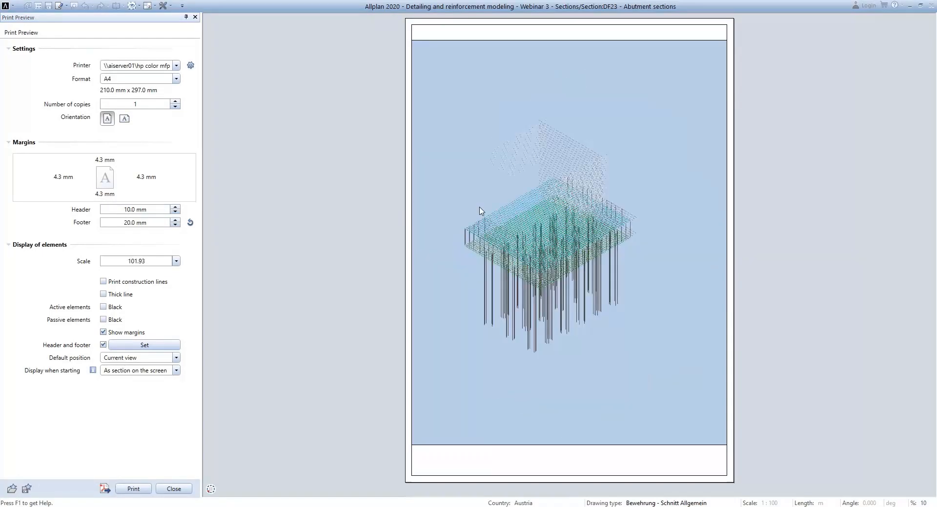
double_click(158, 263)
type("100")
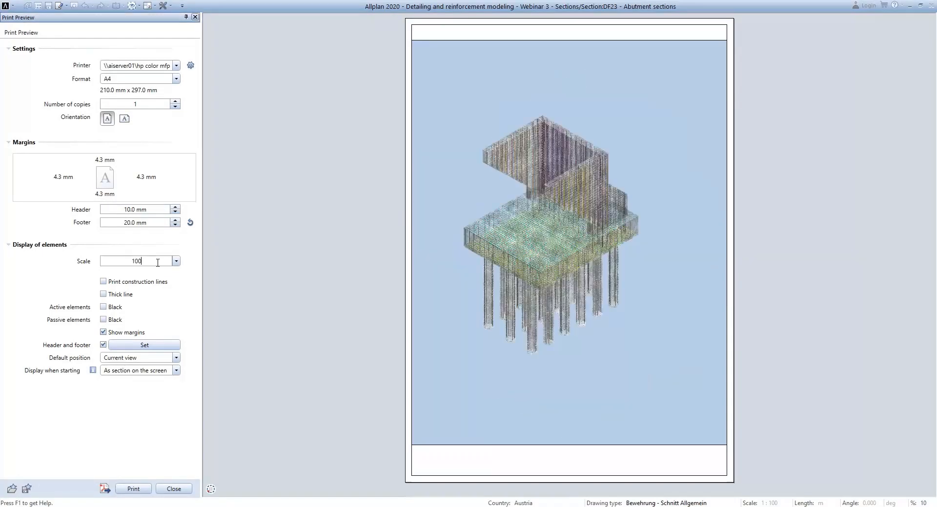
key("Return")
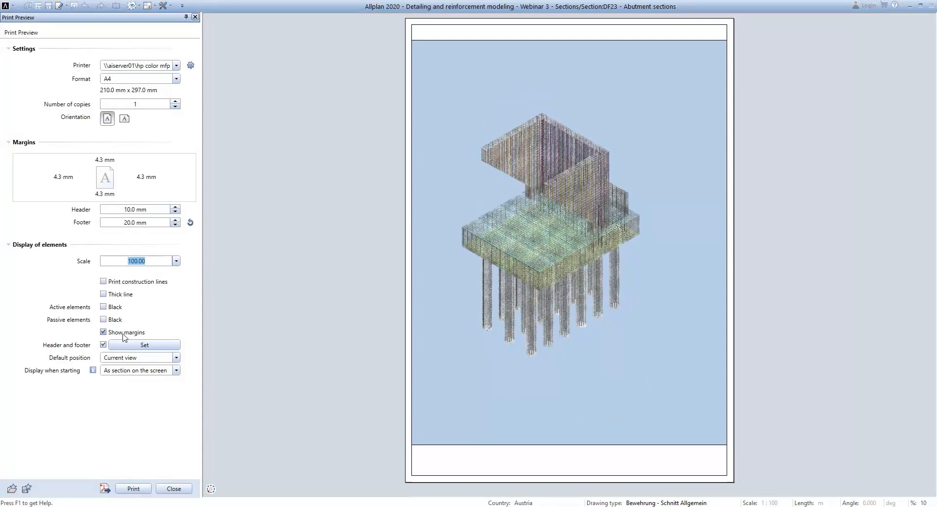
left_click(104, 333)
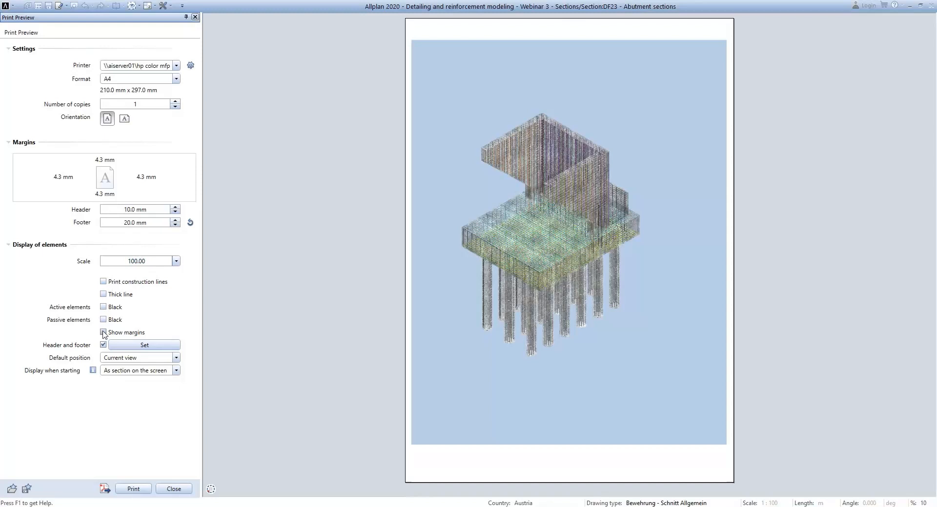
left_click(104, 333)
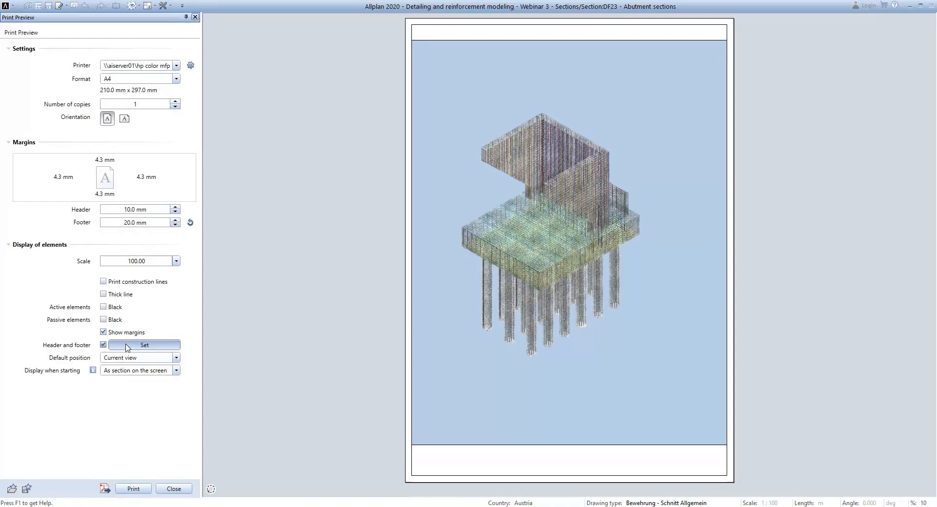
- Enter Abutment 1 as centered header text and 3D Reinforcement as right-aligned footer text for the print
left_click(127, 348)
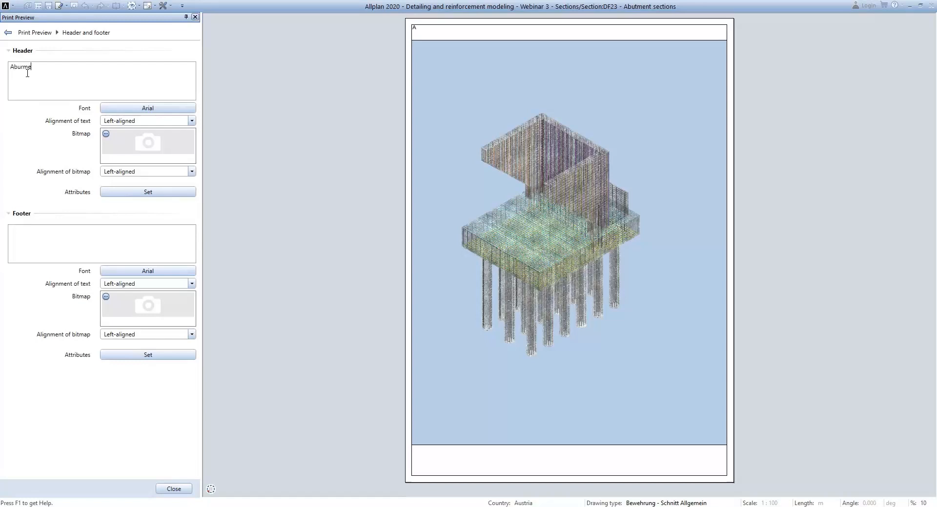
type("Abutment 1")
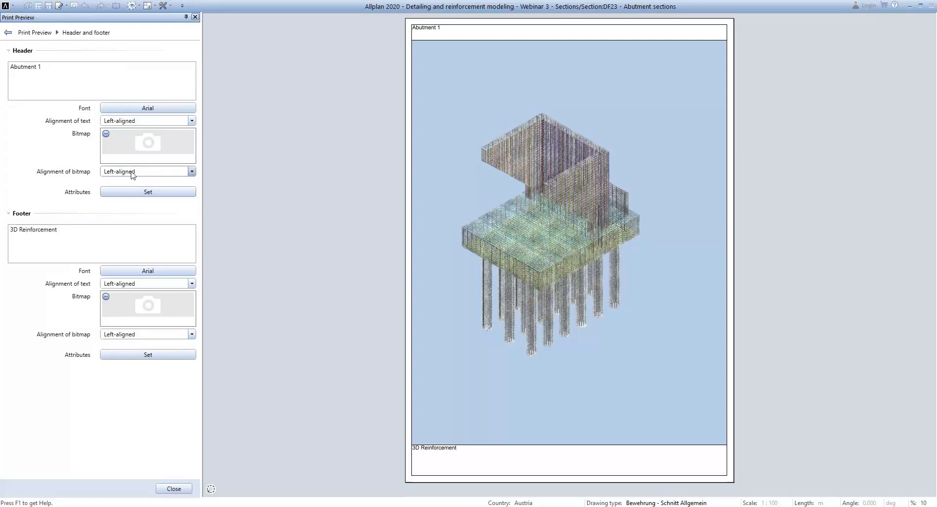
left_click(139, 121)
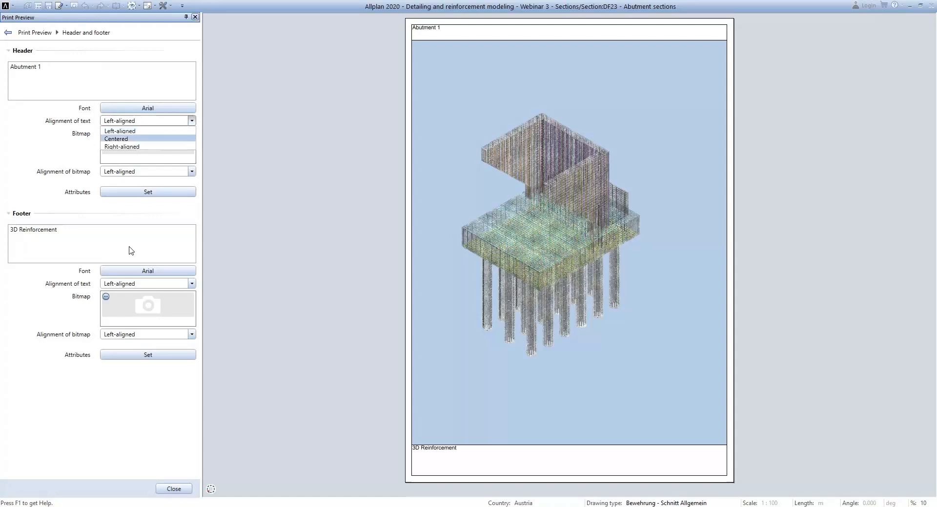
left_click(134, 283)
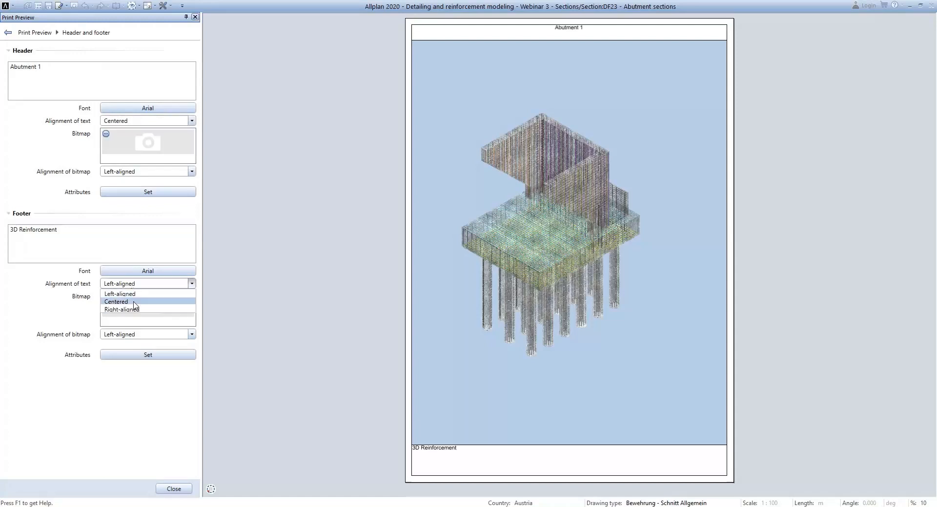
left_click(58, 335)
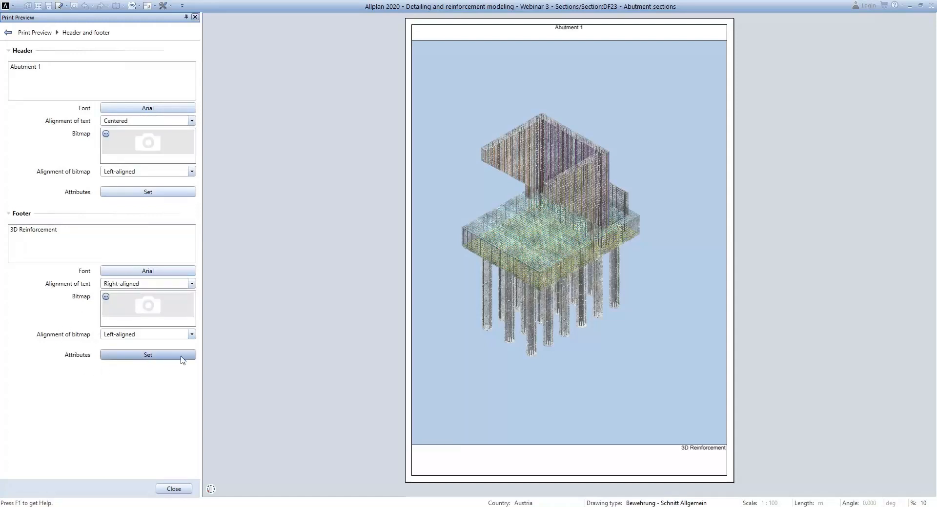
- Browse the project attributes available for the header, select Client and close the attribute list
left_click(170, 192)
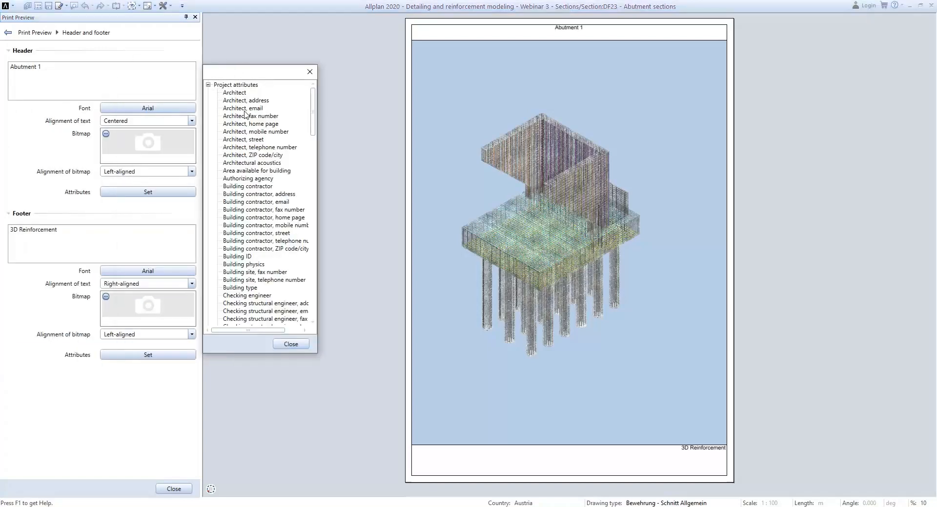
scroll(254, 220, "down", 4)
left_click(230, 288)
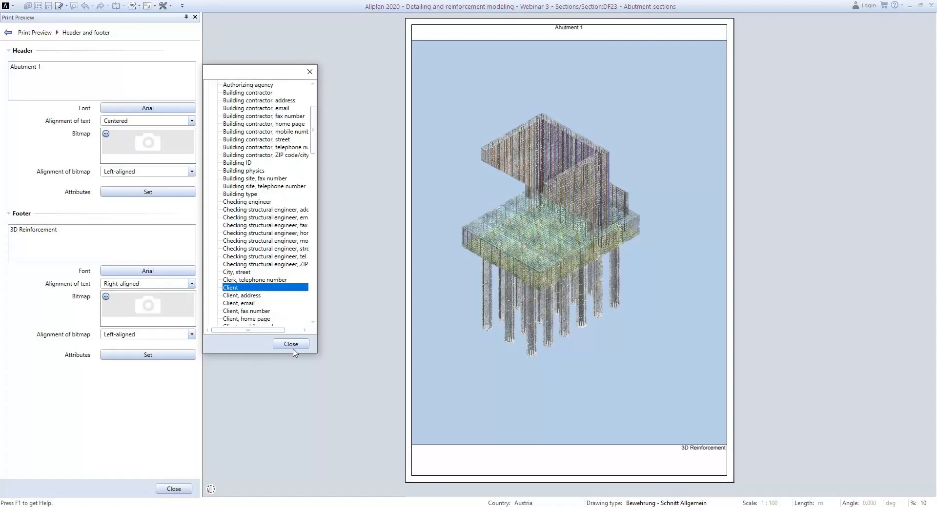
left_click(290, 344)
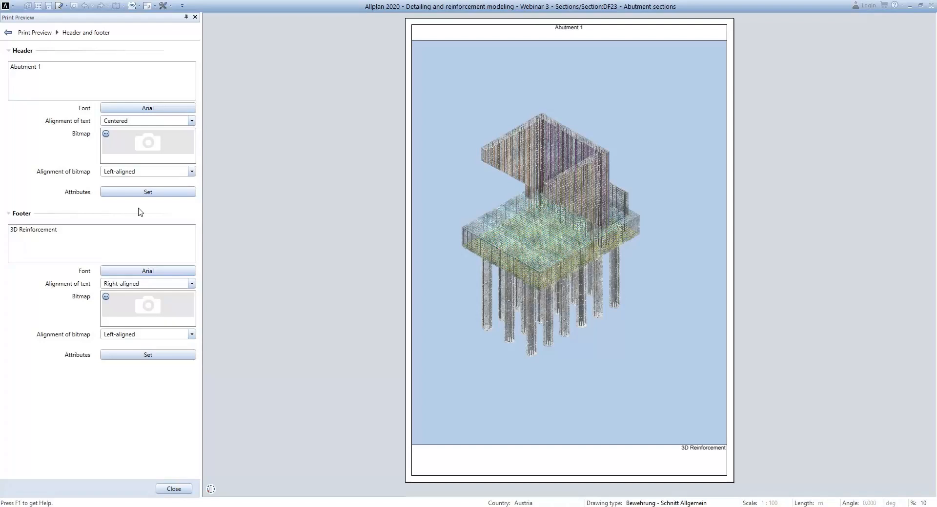
- Close the header and footer settings, keep the starting display as section on the screen, and print the isometric view
left_click(181, 491)
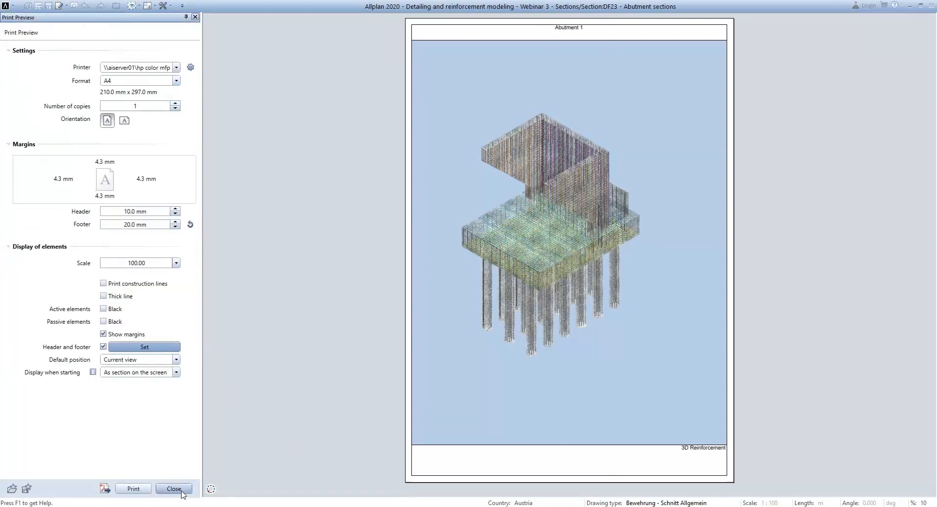
left_click(150, 373)
left_click(149, 382)
left_click(135, 490)
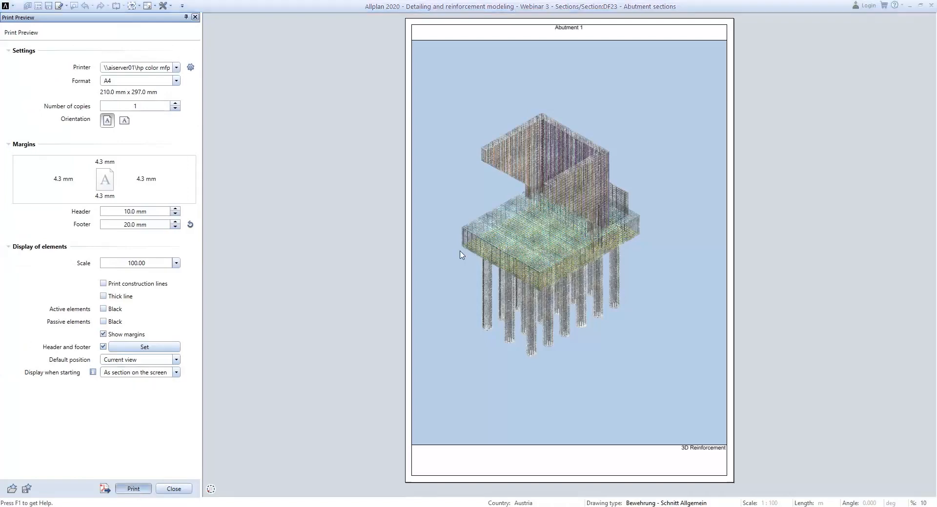
- Export the isometric reinforcement view as a PDF that opens with its associated application
left_click(105, 488)
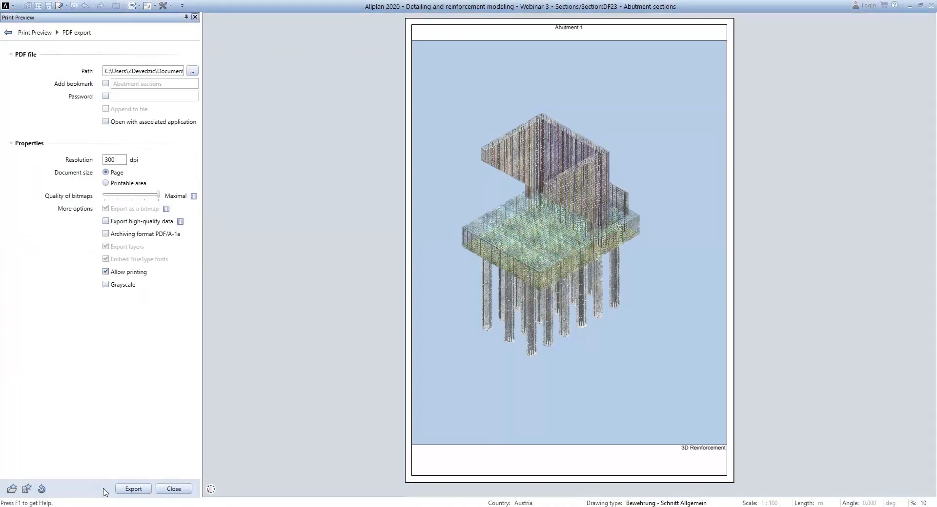
left_click(103, 122)
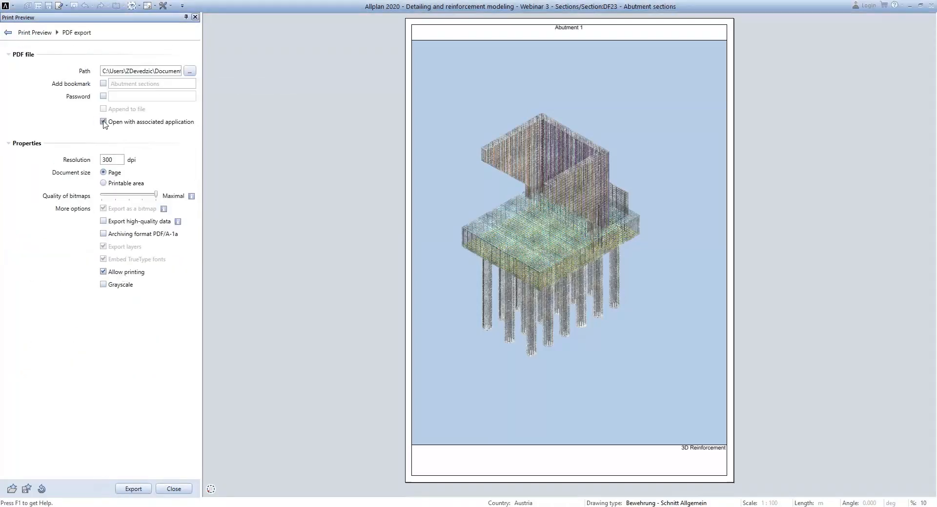
left_click(133, 489)
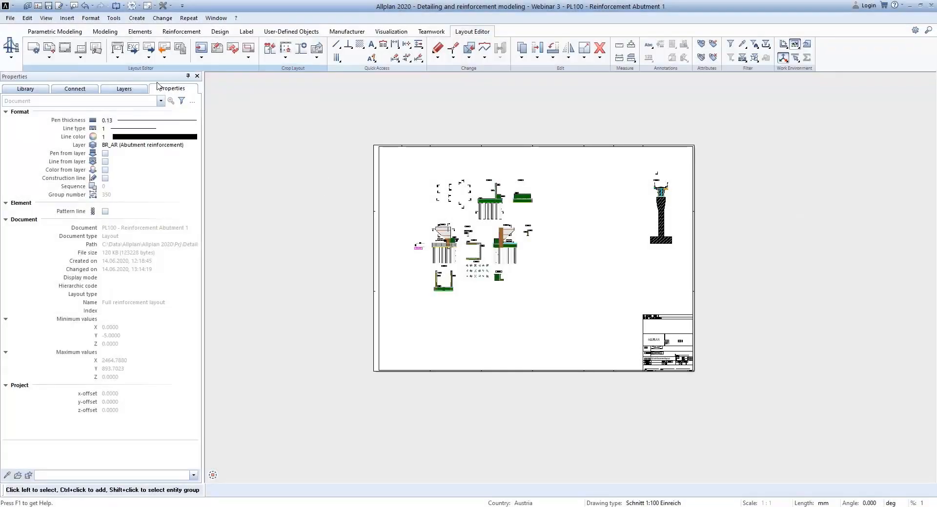
- Open Print Layouts for layout 100 and review the printer properties and the page setup
left_click(116, 51)
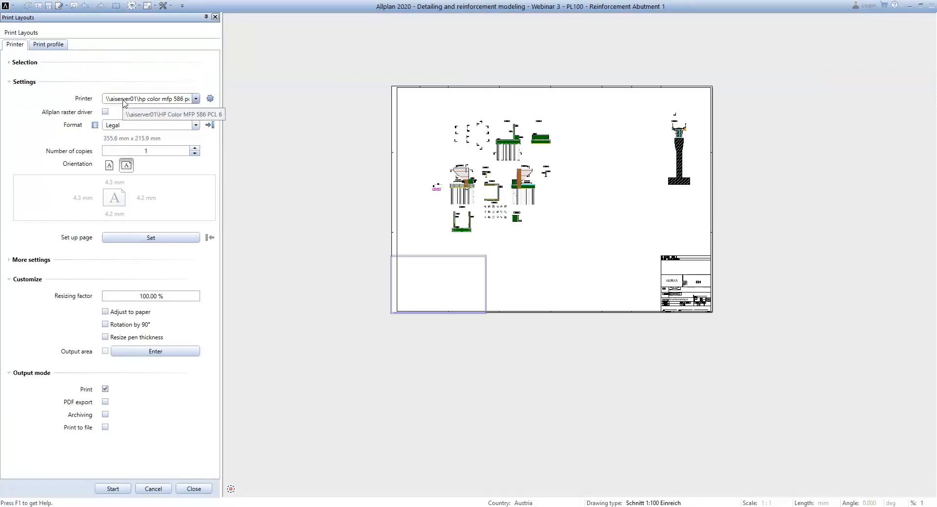
left_click(210, 99)
key("Return")
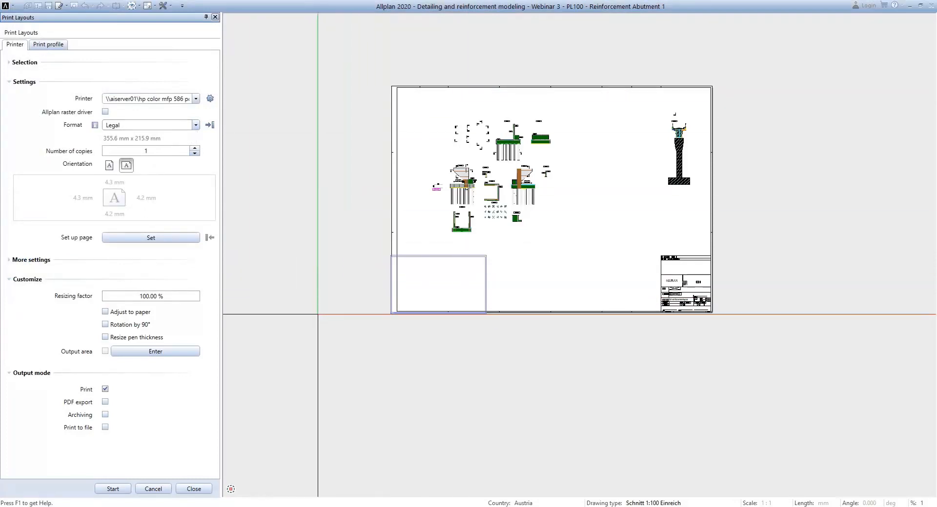
left_click(188, 238)
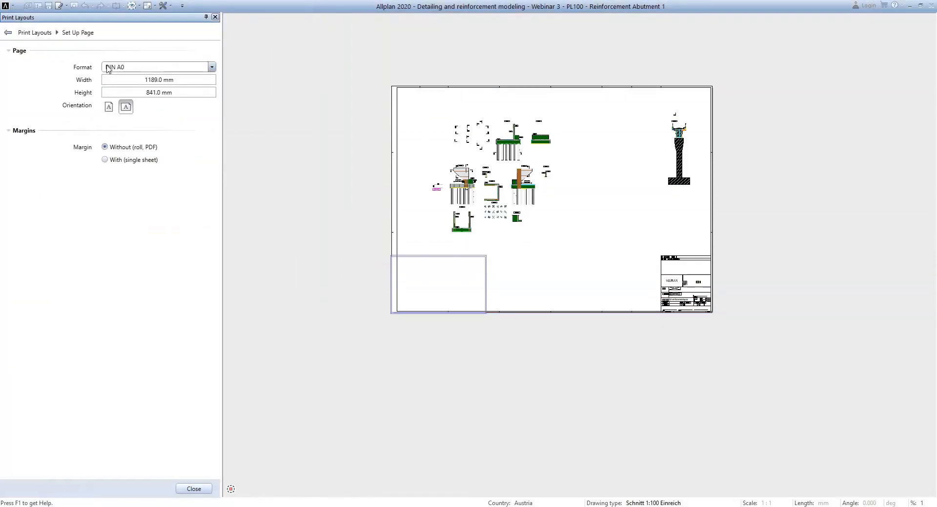
left_click(8, 33)
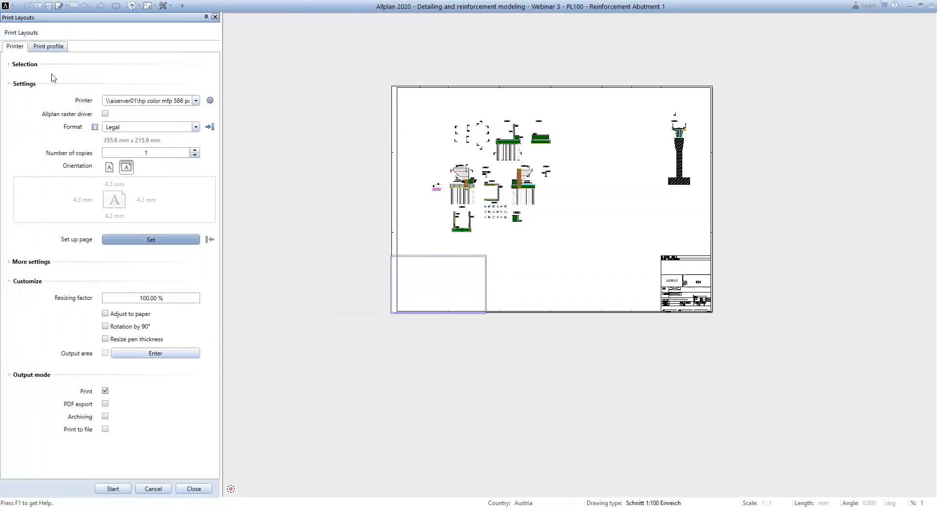
- Try grayscale line colors in the print profile, inspect their pen and color assignments, and return to colored lines
left_click(48, 47)
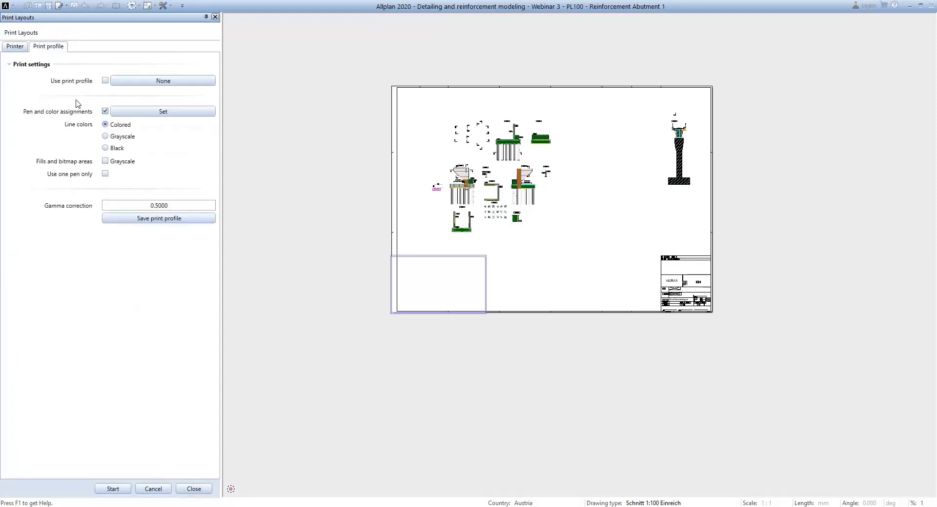
left_click(124, 137)
left_click(172, 111)
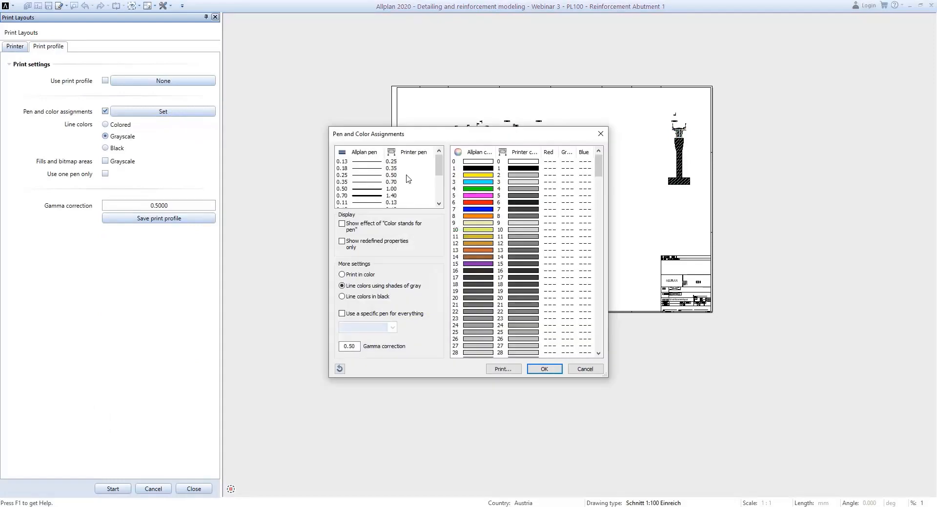
key("Escape")
left_click(117, 125)
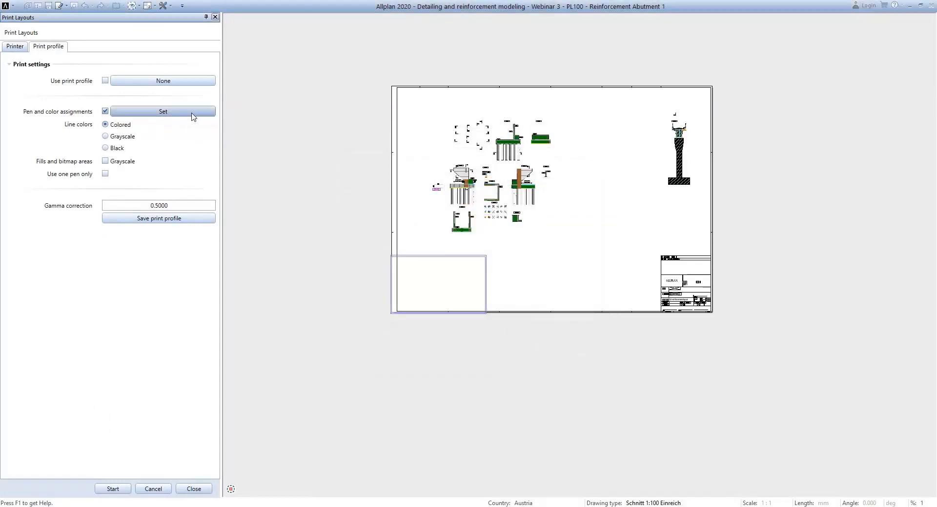
- Examine the pen and color assignments for colored printing, including the printer color of Allplan color 1, and confirm them
left_click(192, 112)
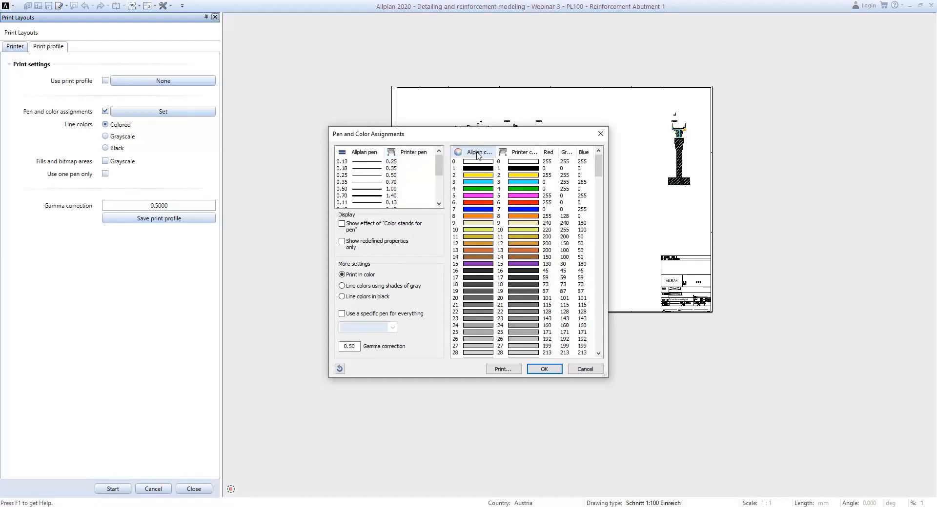
left_click(523, 168)
left_click(527, 170)
left_click(526, 170)
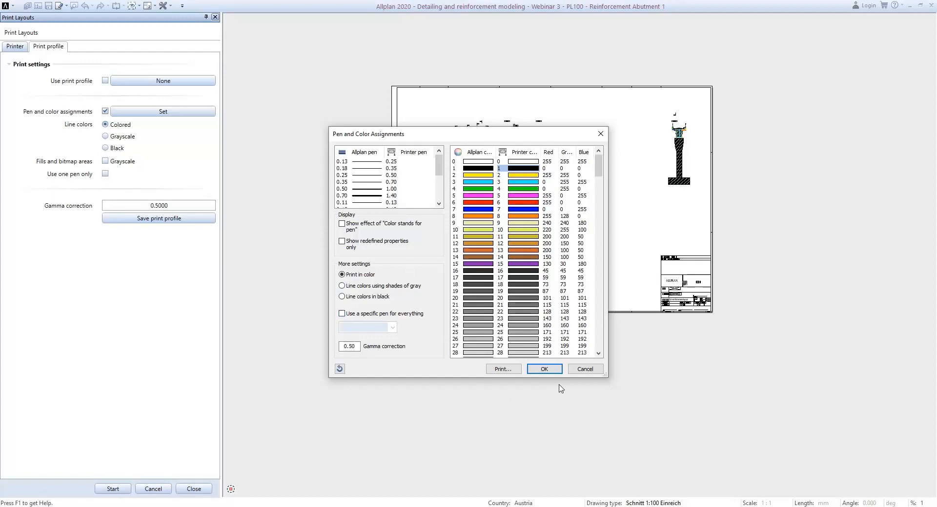
left_click(544, 369)
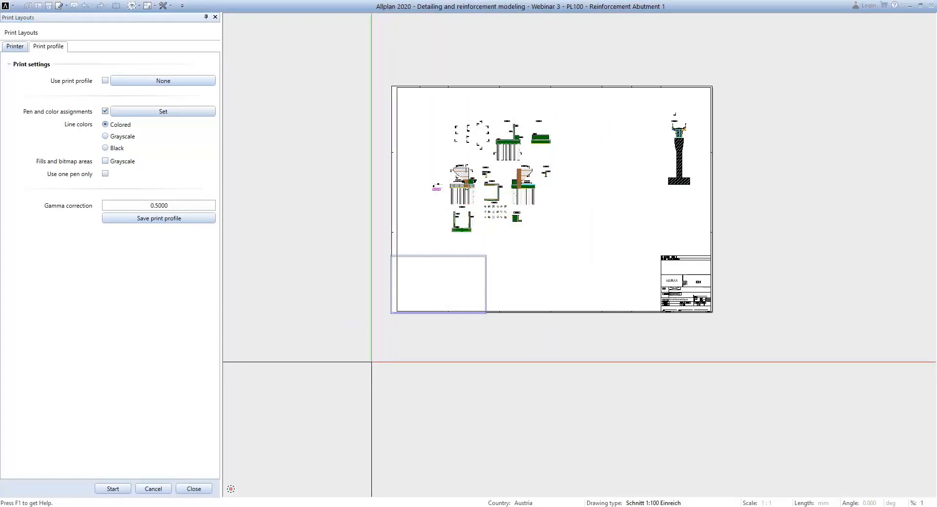
- Save the print profile as userdefined.npp in the office Std folder and check the folder for the saved file
left_click(212, 220)
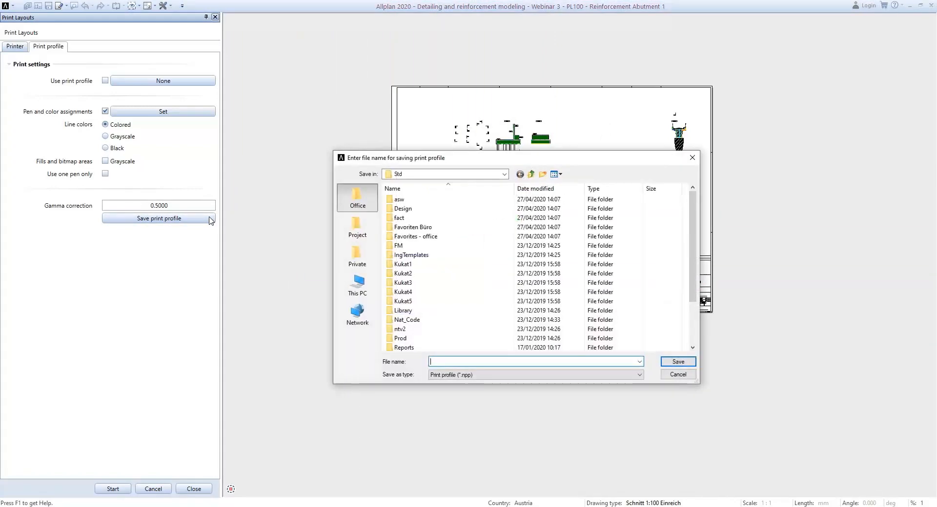
scroll(483, 329, "down", 2)
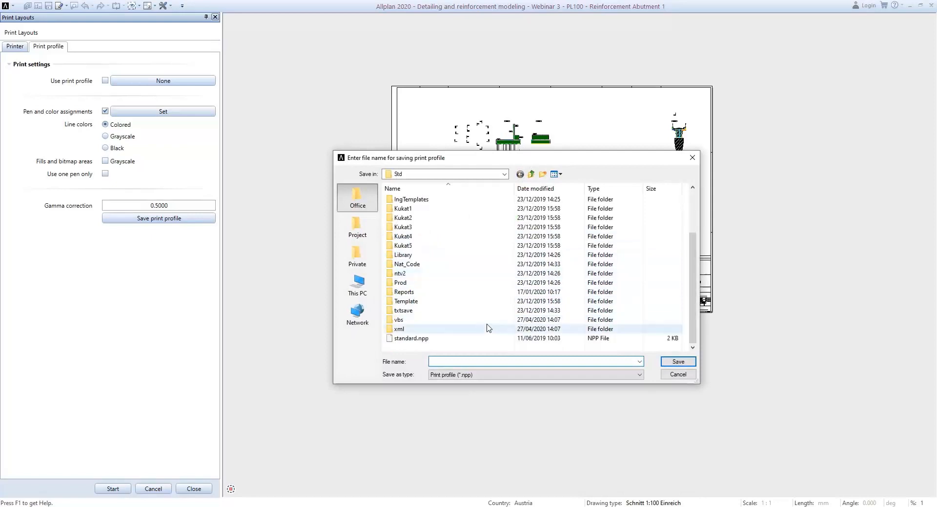
left_click(403, 340)
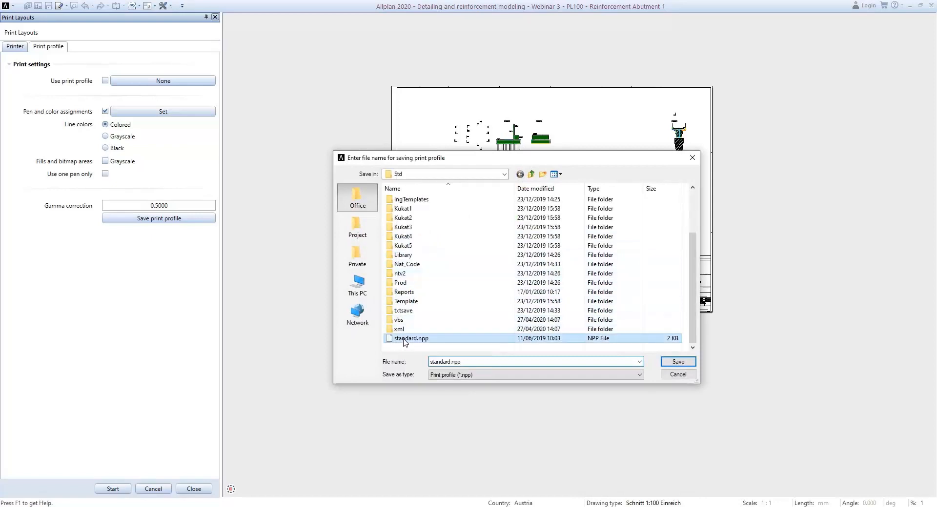
double_click(431, 362)
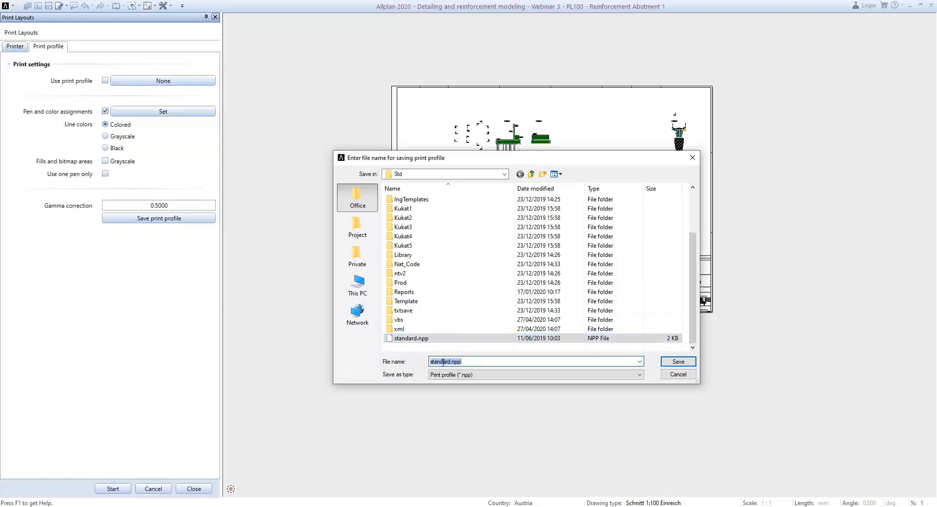
left_click_drag(451, 362, 434, 361)
type("userdefine")
left_click(684, 365)
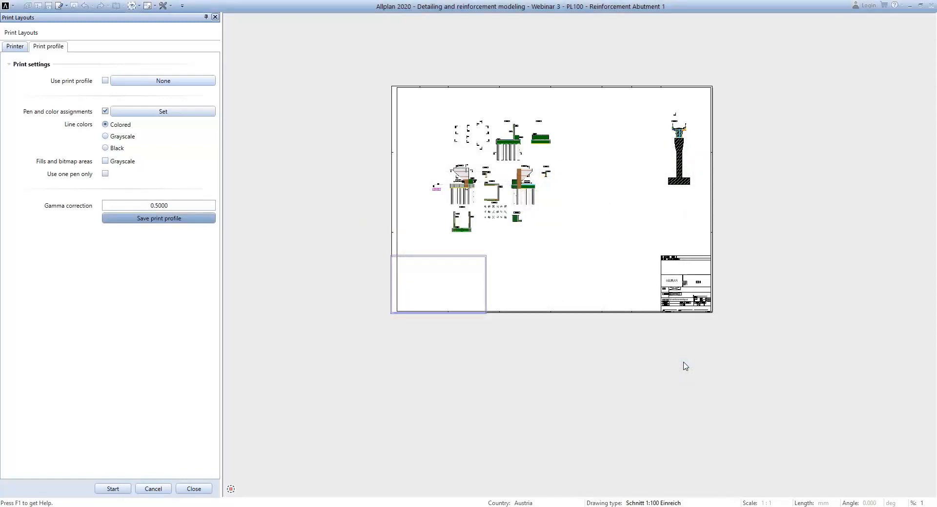
left_click(206, 220)
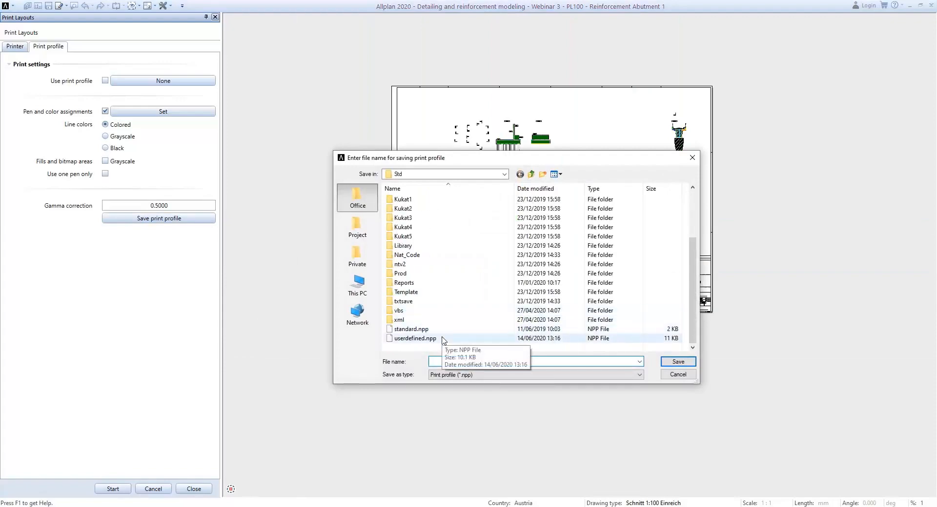
key("Escape")
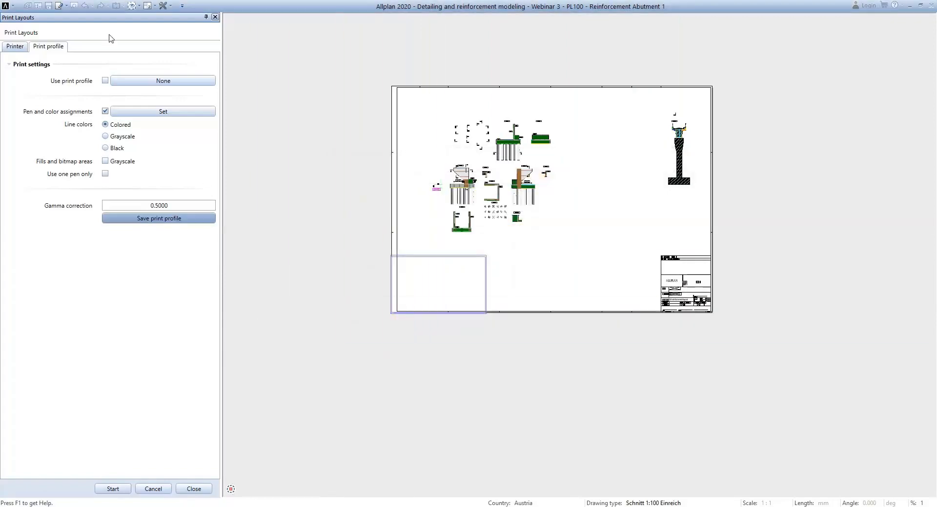
- Go back to the printer settings, look over the layout preview and leave Print Layouts without printing
left_click(14, 47)
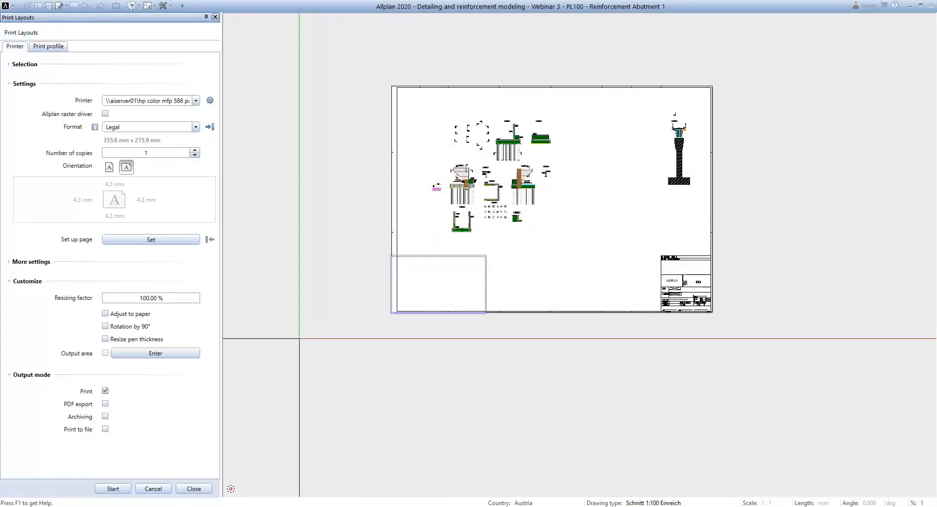
scroll(297, 319, "up", 2)
scroll(297, 319, "down", 3)
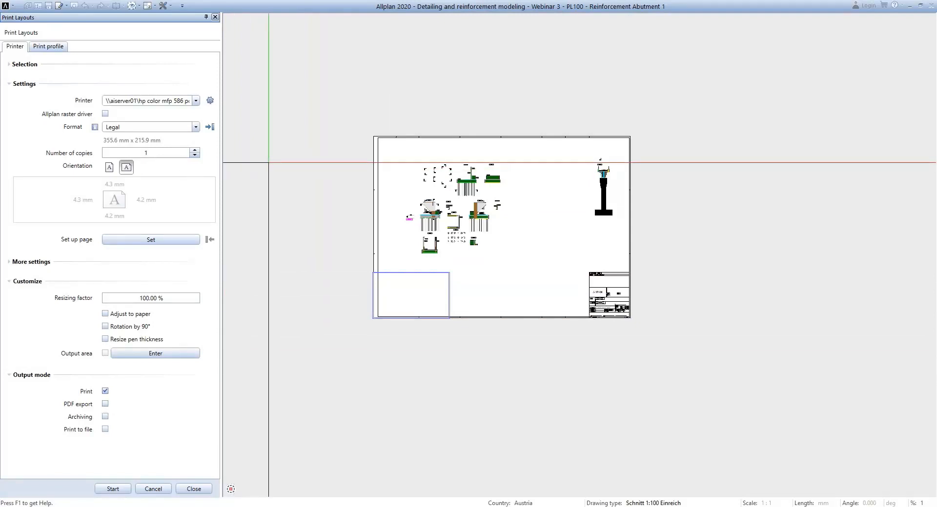
key("Escape")
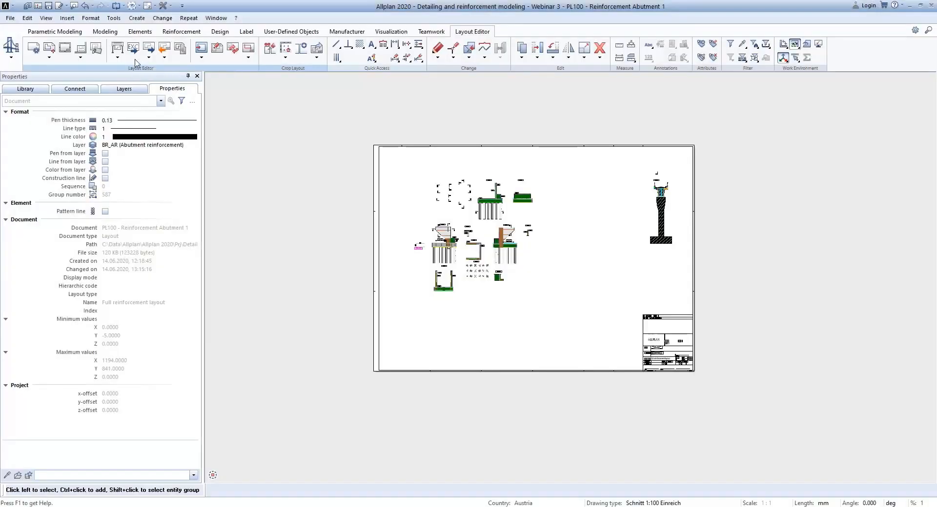
- Start a PDF data export for layout 100 Reinforcement Abutment 1
left_click(148, 57)
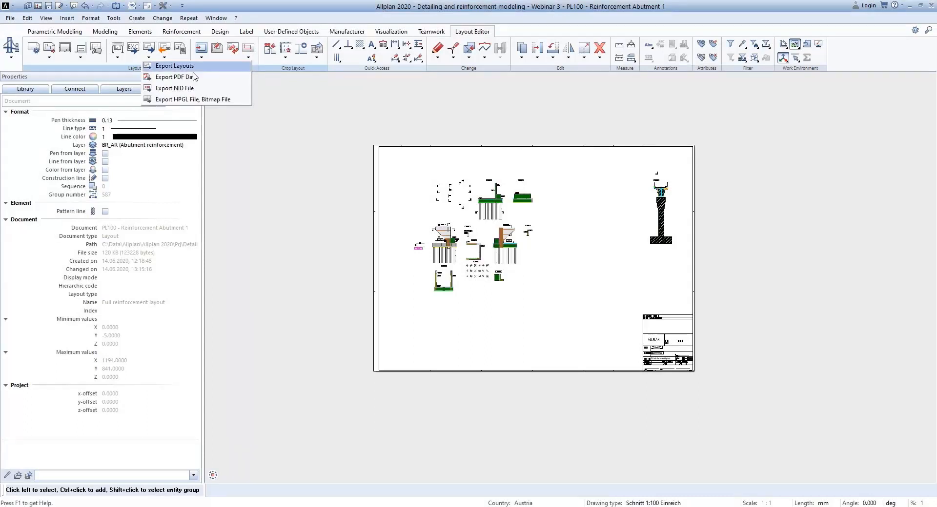
left_click(209, 80)
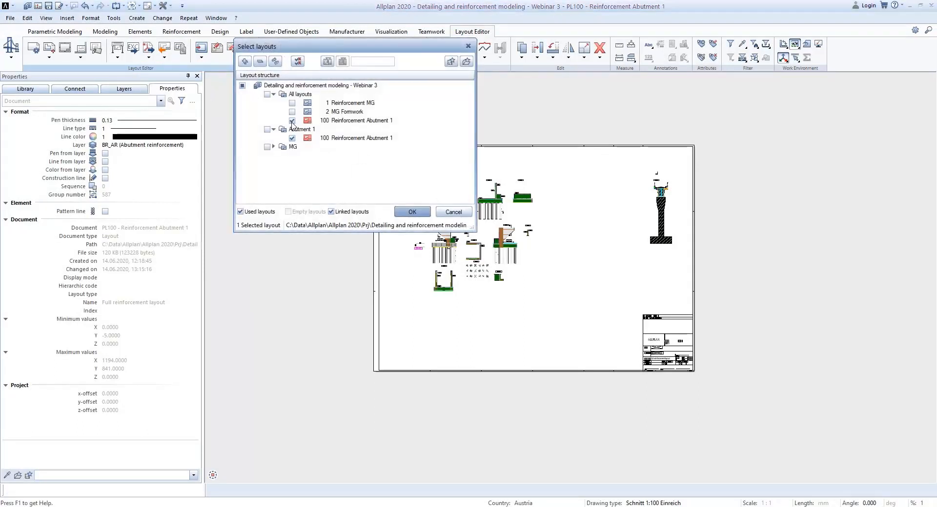
left_click(412, 212)
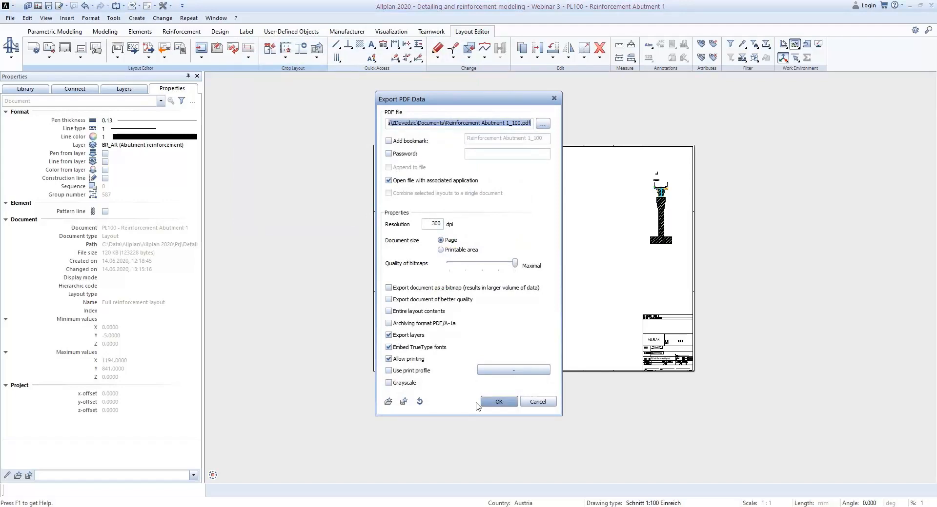
- Browse the print profiles available for the PDF export in the Std folder and cancel the selection
left_click(534, 374)
scroll(476, 334, "down", 5)
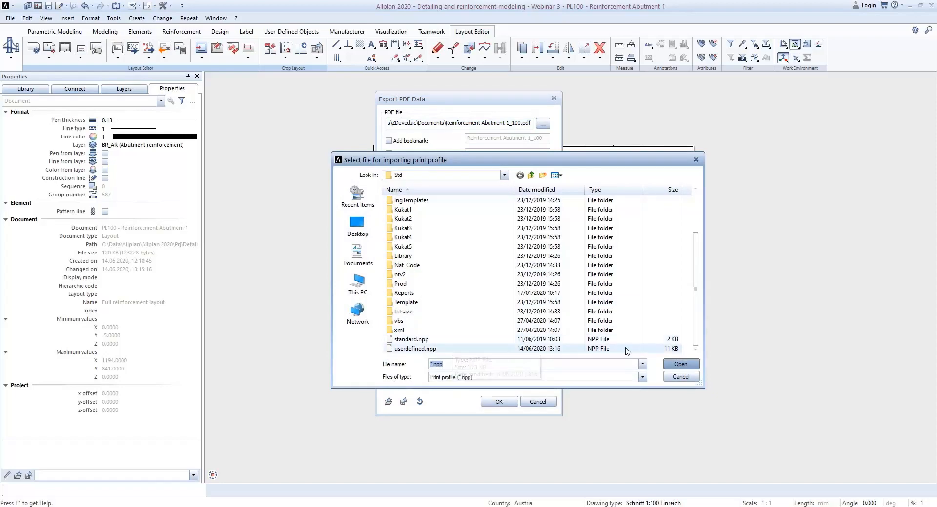
left_click(680, 377)
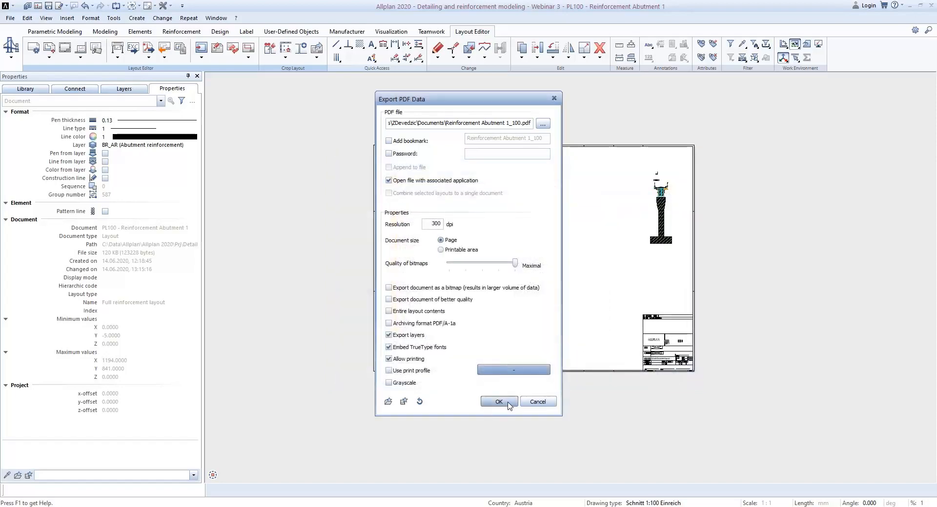
- Keep the file path and export the layout as Reinforcement Abutment 1_100.pdf, opening it with the associated application
left_click(541, 123)
key("Return")
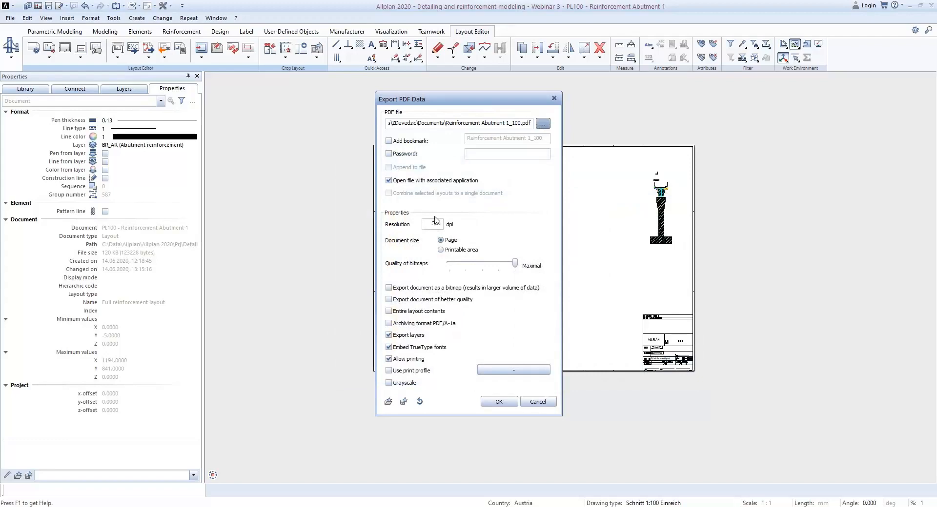
left_click(497, 402)
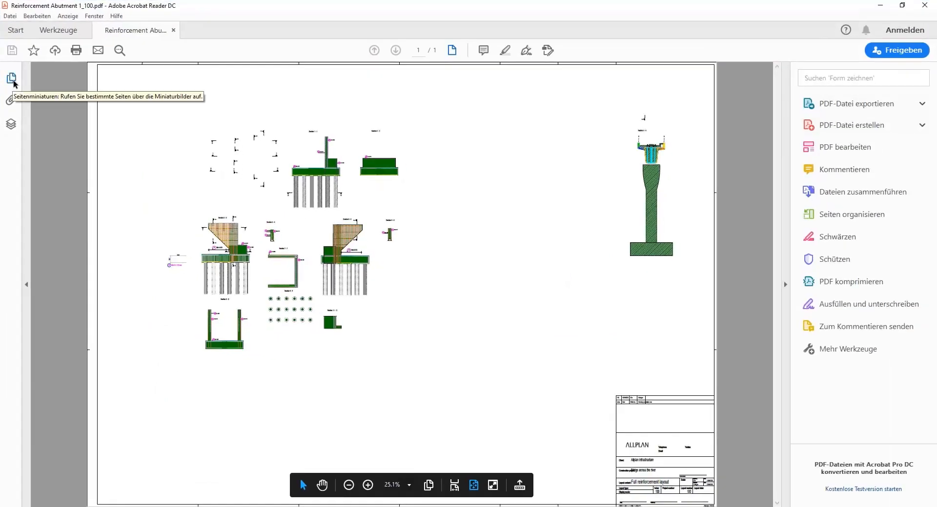
- Examine the layers of the exported PDF in Adobe Acrobat Reader, selecting the Abutment reinforcement layer
left_click(11, 78)
left_click(10, 123)
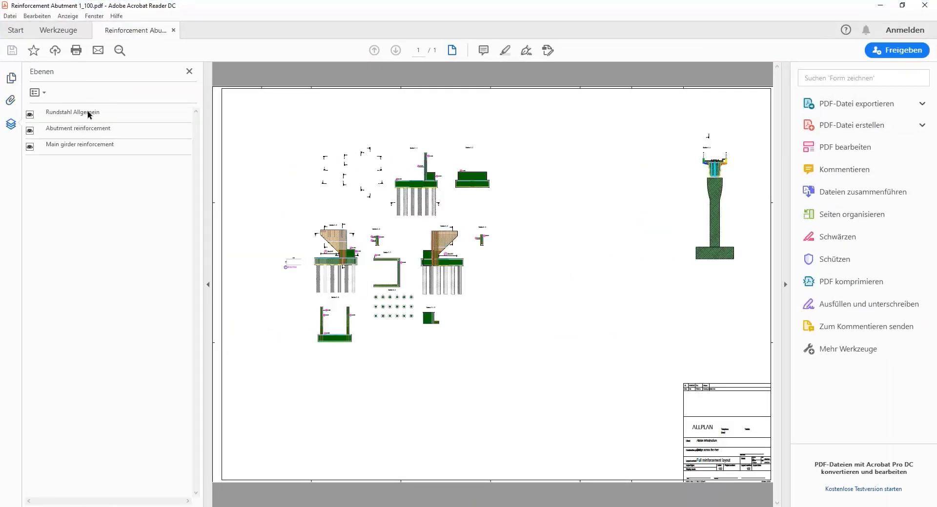
left_click(80, 130)
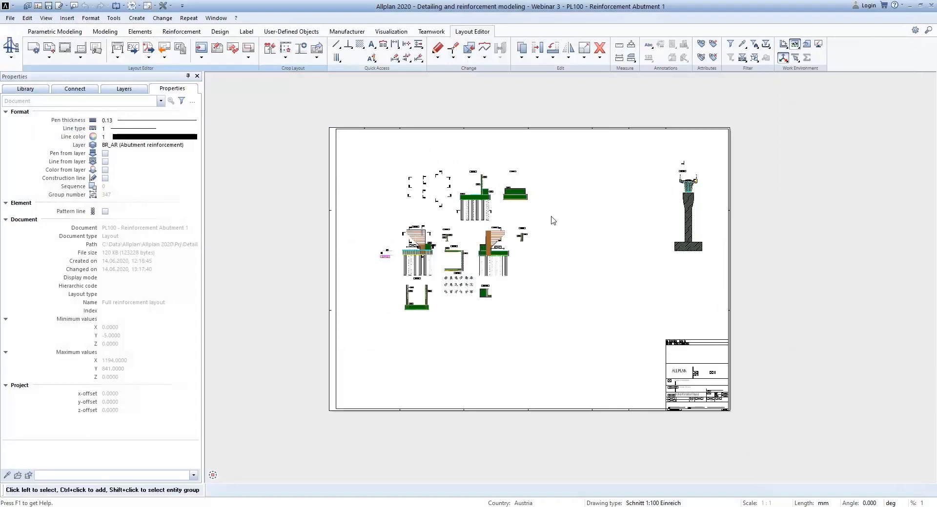
- Start a layout export for layout 100 Reinforcement Abutment 1 with AutoCAD files (*.dwg) V2018 as the file type
left_click(148, 49)
left_click(164, 65)
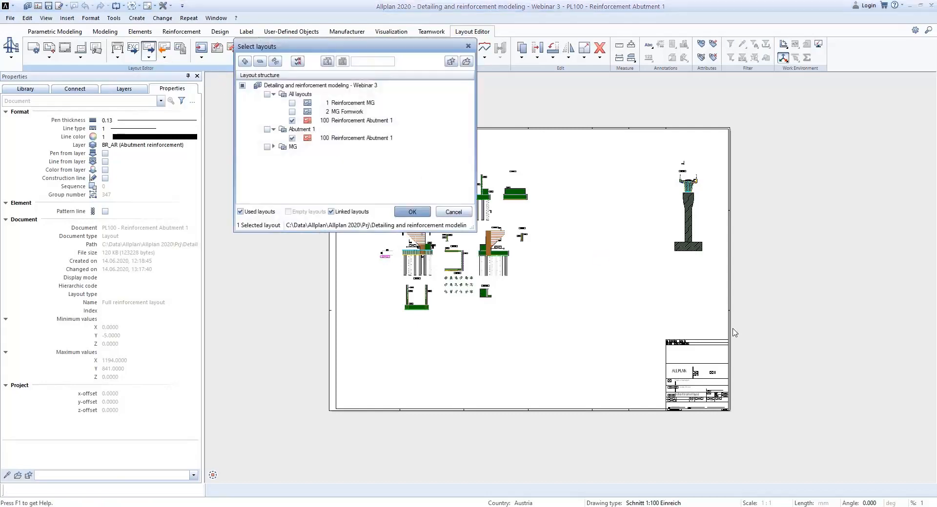
left_click(412, 212)
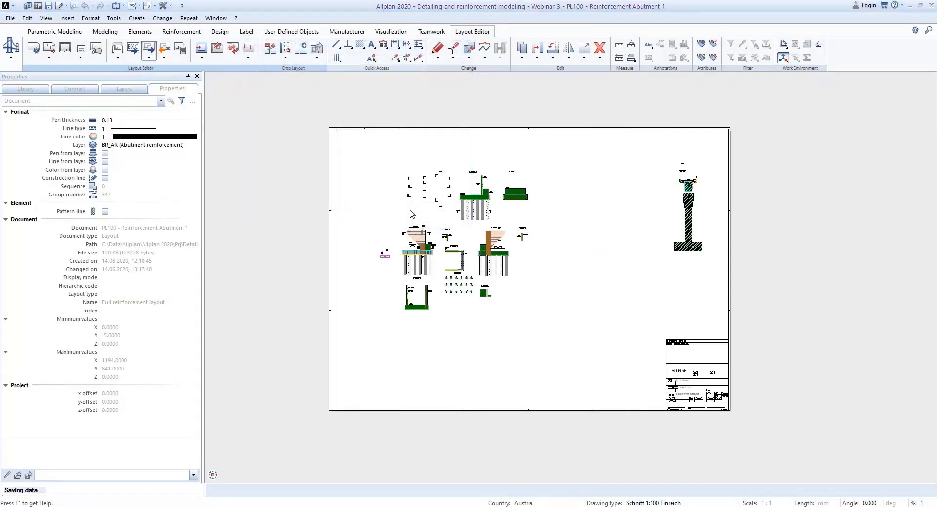
left_click(460, 330)
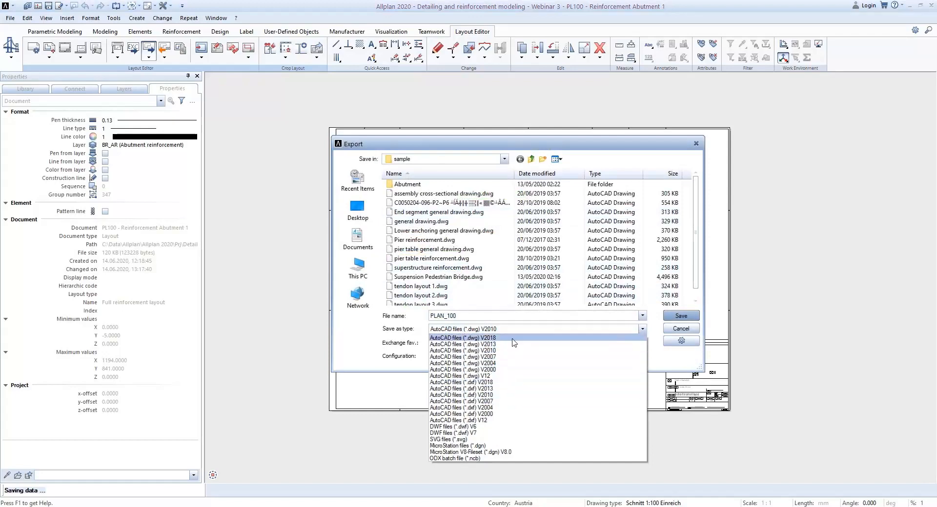
left_click(483, 338)
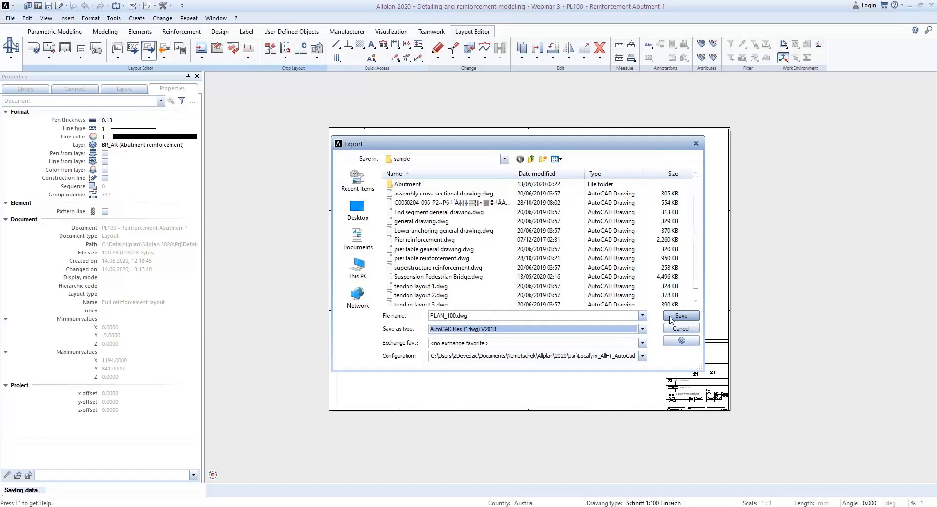
- Load the exchange favorite "02 export - layout to model from drawing file to layer" and set areas and smart symbols to be exploded
left_click(676, 345)
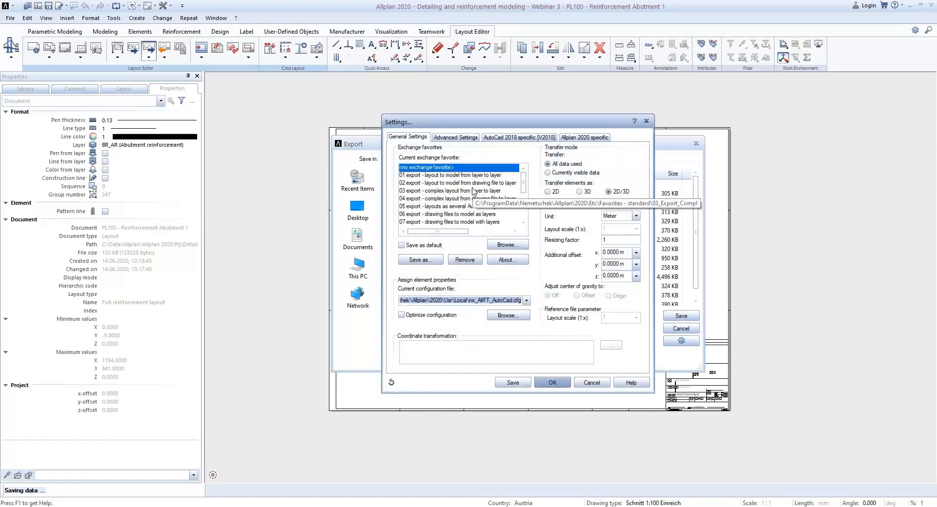
left_click(438, 184)
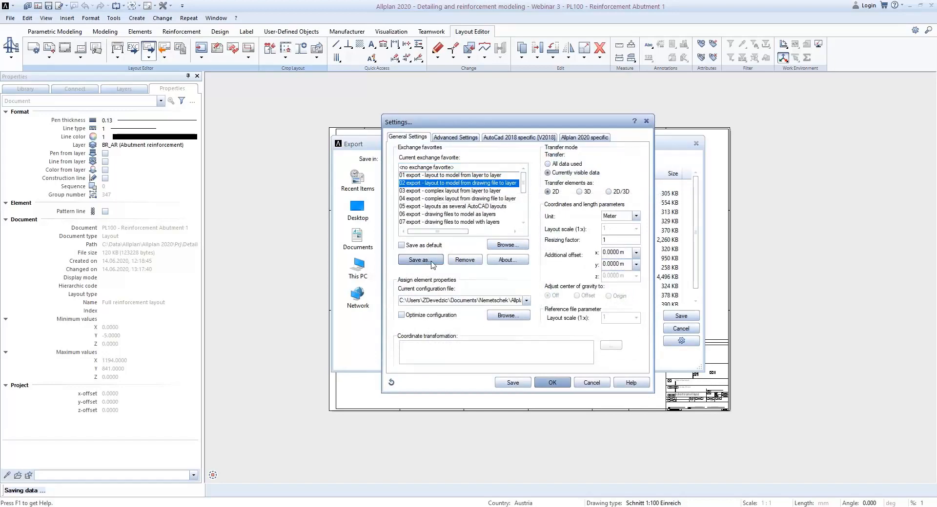
left_click(472, 142)
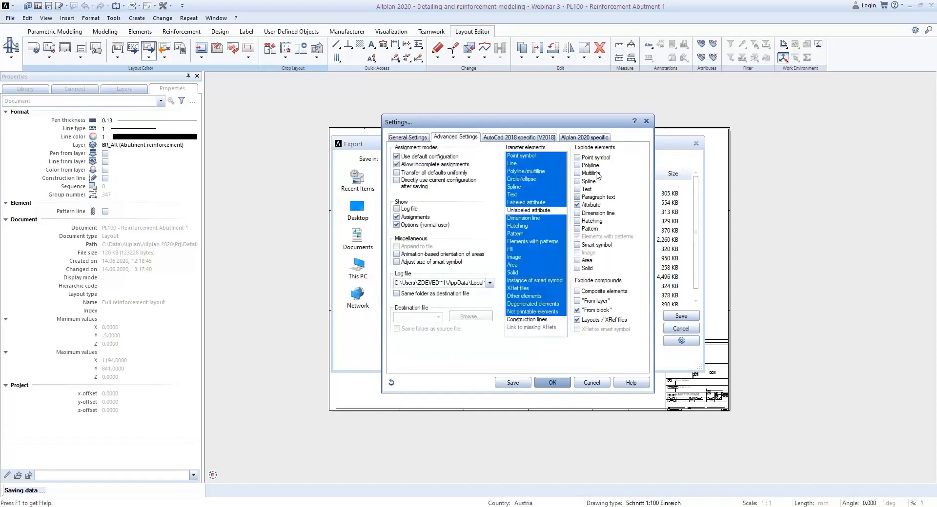
left_click(587, 260)
left_click(588, 246)
- Keep Meter as the transfer unit, accept the settings and export the layout as PLAN_100.dwg
left_click(419, 138)
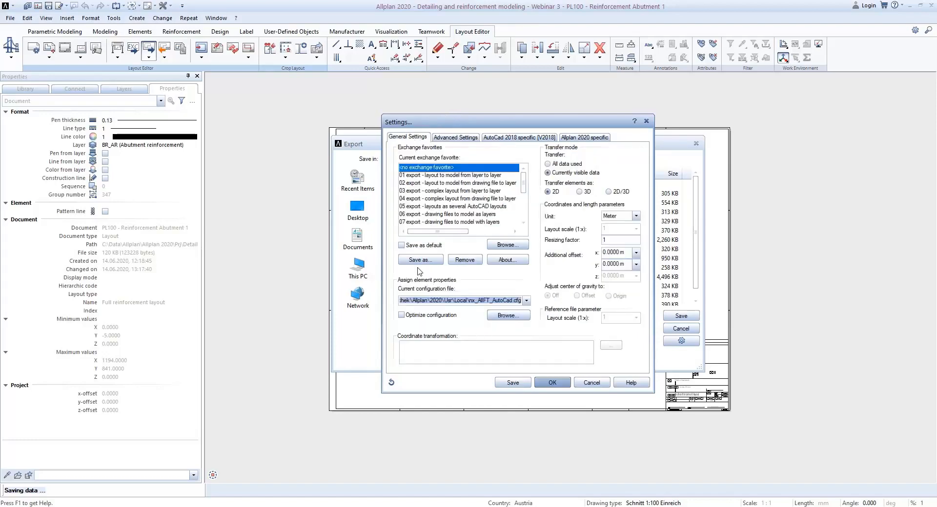
left_click(627, 216)
left_click(618, 240)
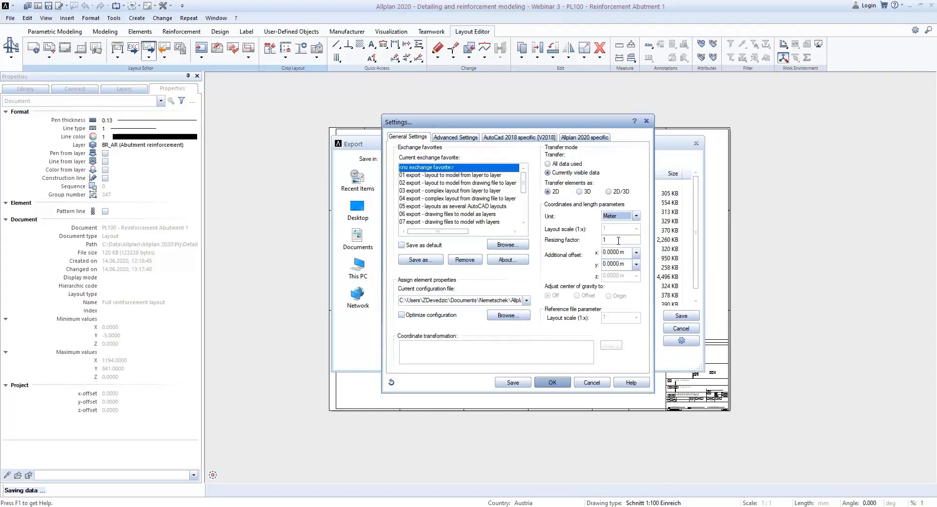
left_click(552, 382)
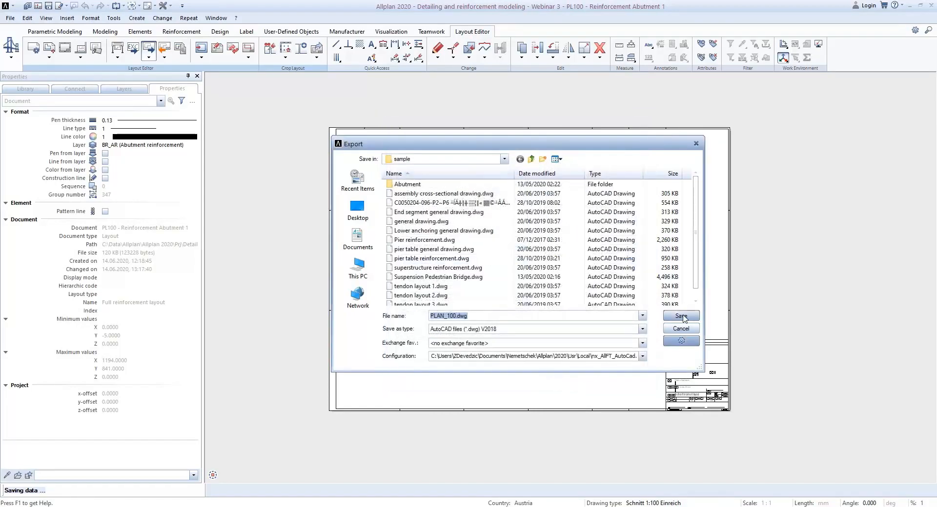
left_click(681, 316)
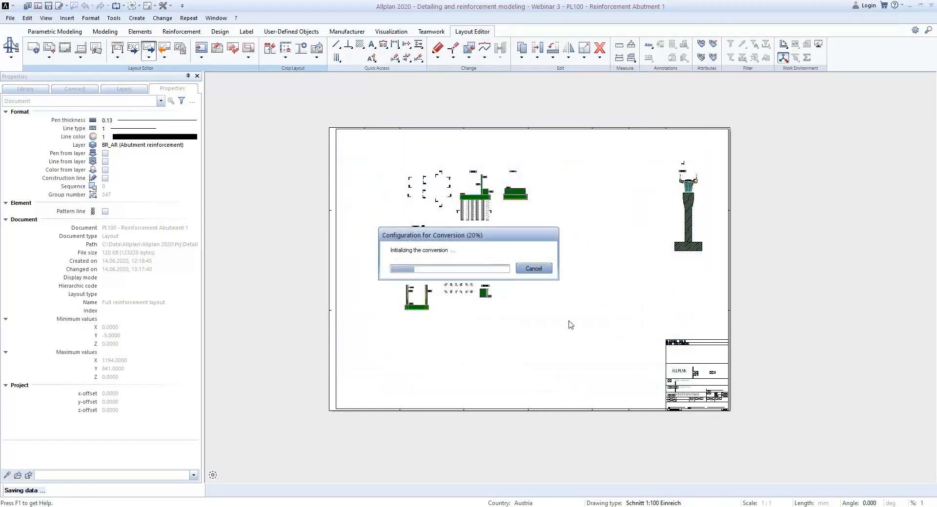
left_click(506, 276)
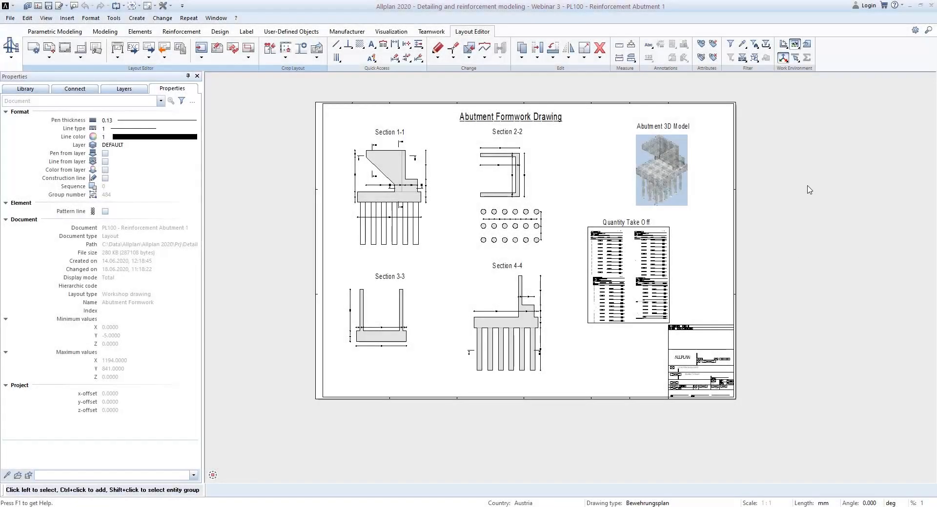
- Try moving the Section 1-1 layout window lower on the formwork sheet and undo the move
left_click(548, 70)
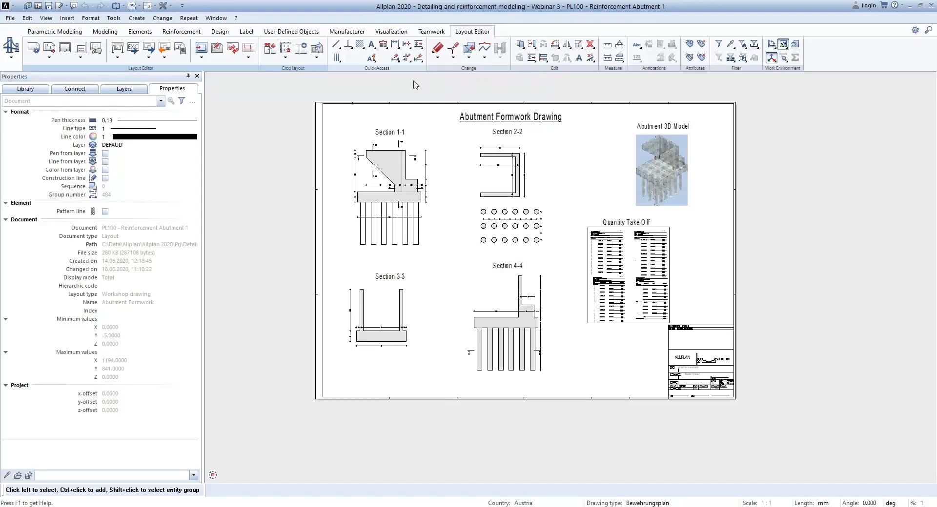
left_click(421, 152)
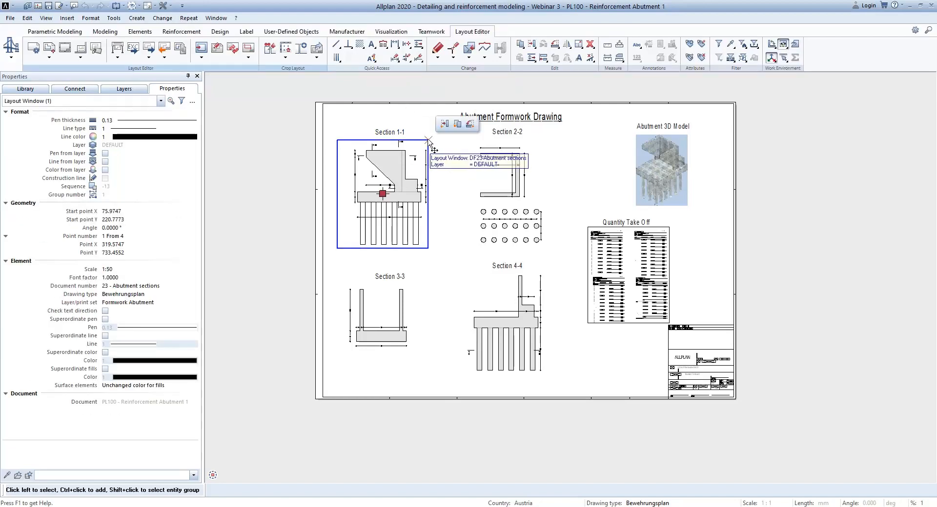
left_click(531, 57)
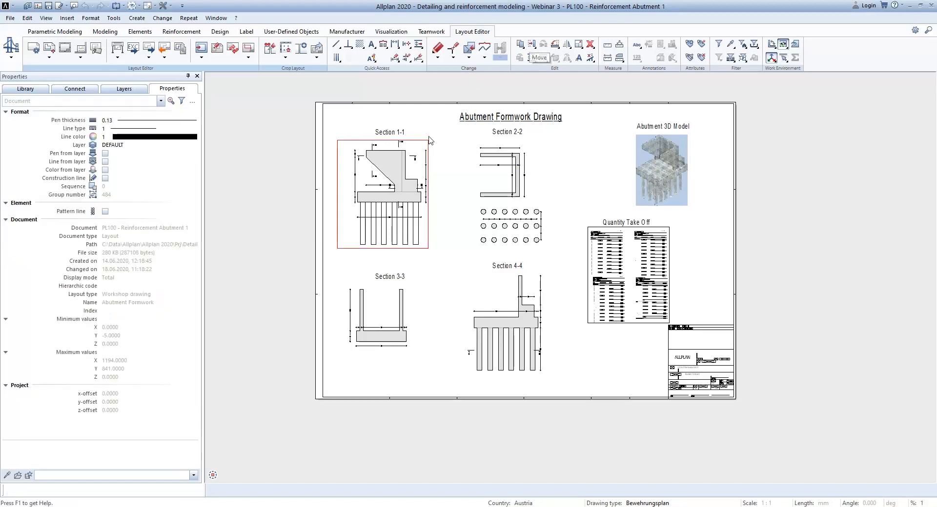
left_click(429, 140)
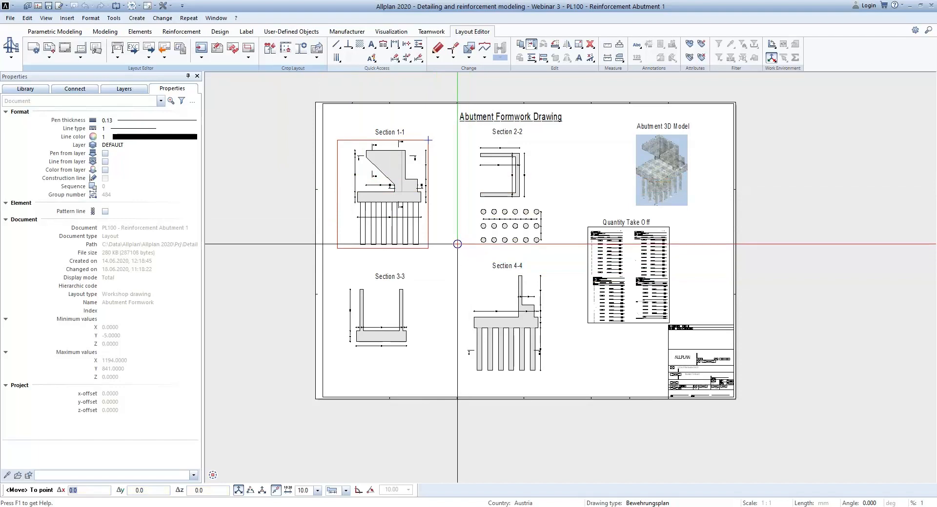
left_click(453, 194)
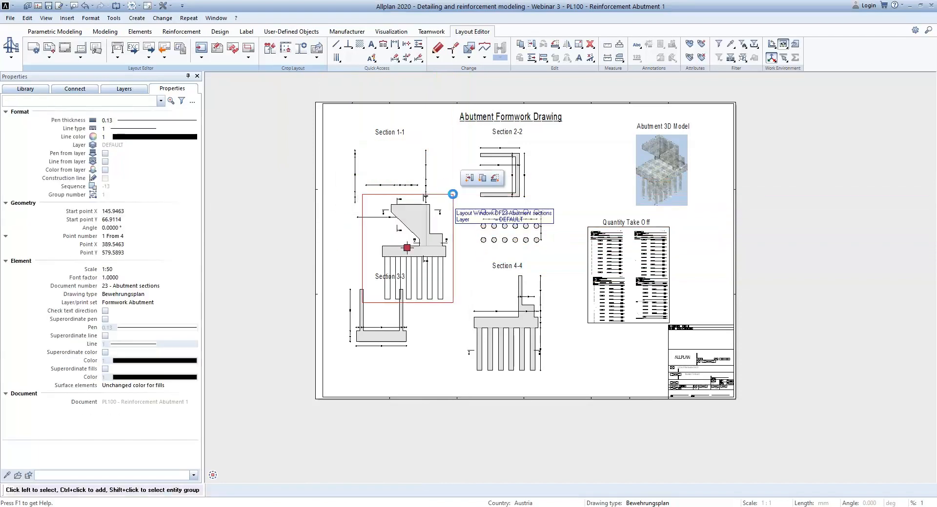
key("ctrl+z")
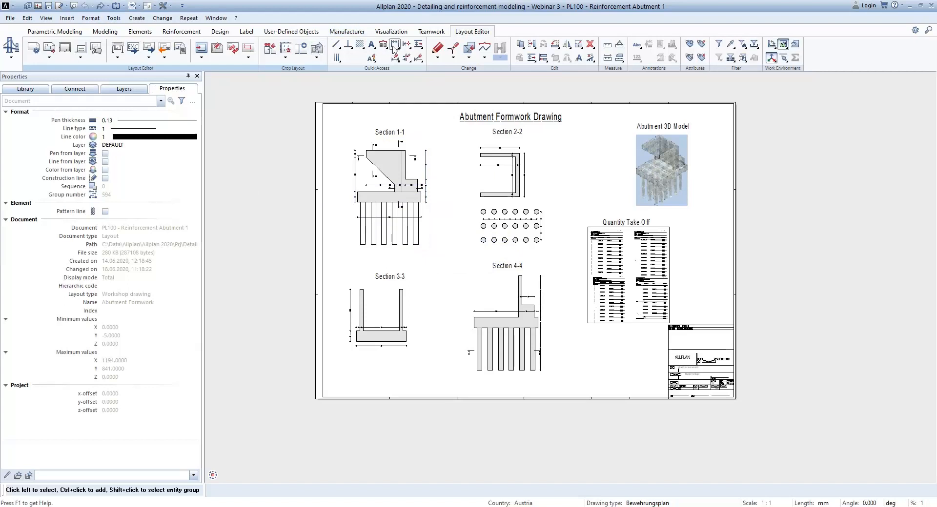
left_click(164, 58)
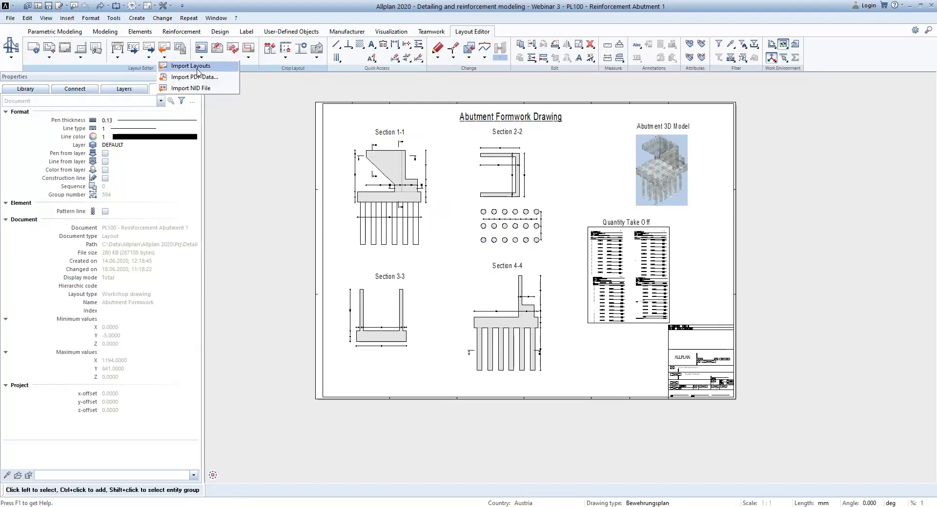
left_click(272, 108)
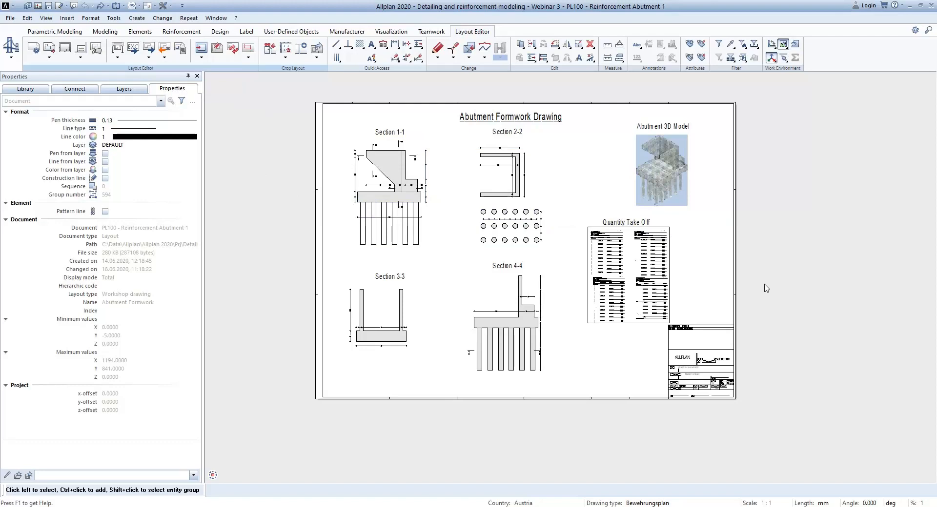
- Examine the Quantity Take Off report placed on the abutment formwork layout, then return to the whole sheet
scroll(596, 253, "up", 3)
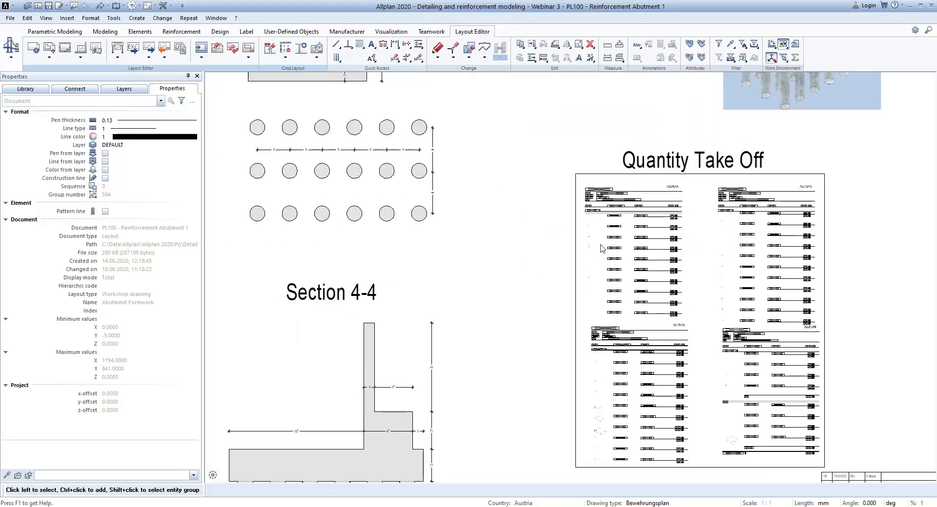
scroll(596, 253, "up", 3)
scroll(583, 218, "down", 2)
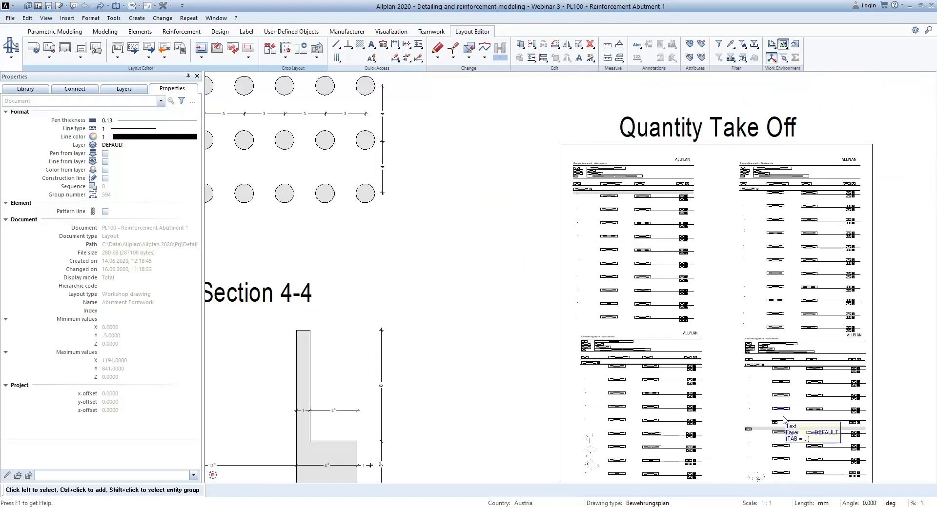
scroll(592, 461, "up", 5)
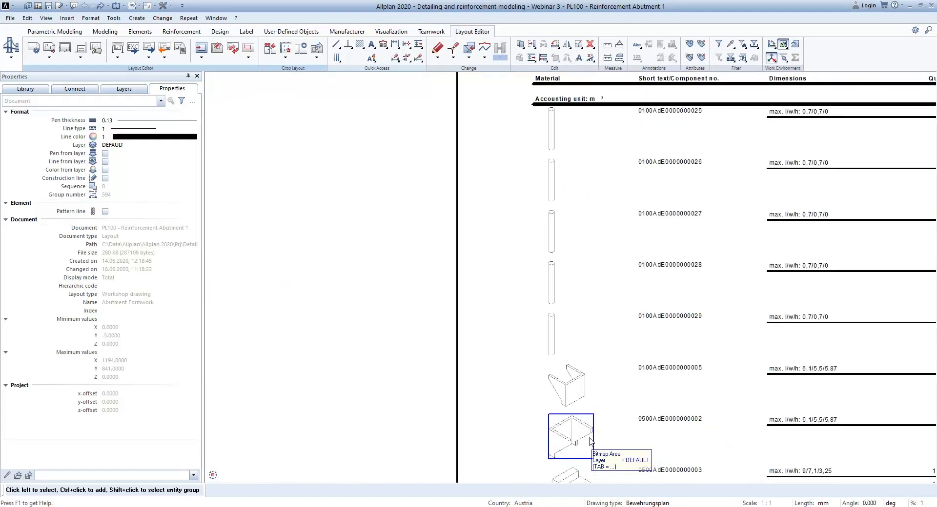
scroll(550, 386, "down", 2)
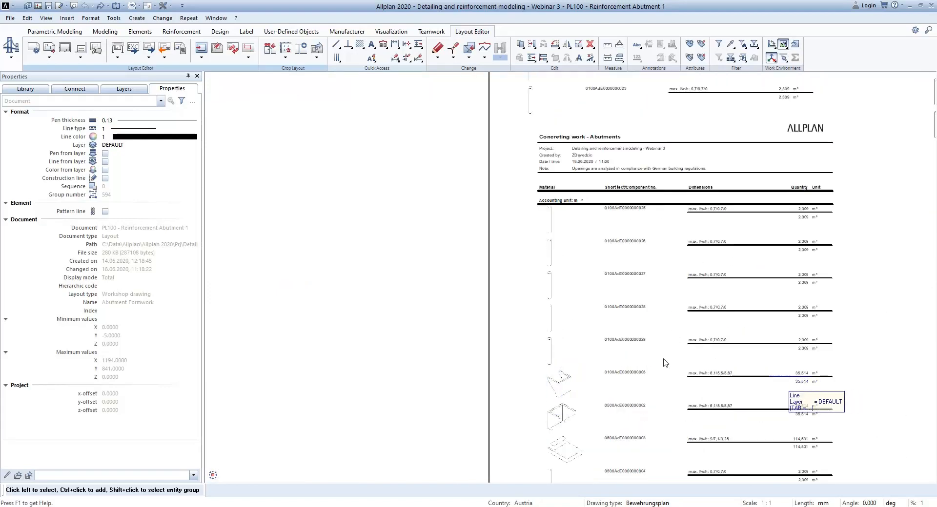
scroll(592, 314, "down", 4)
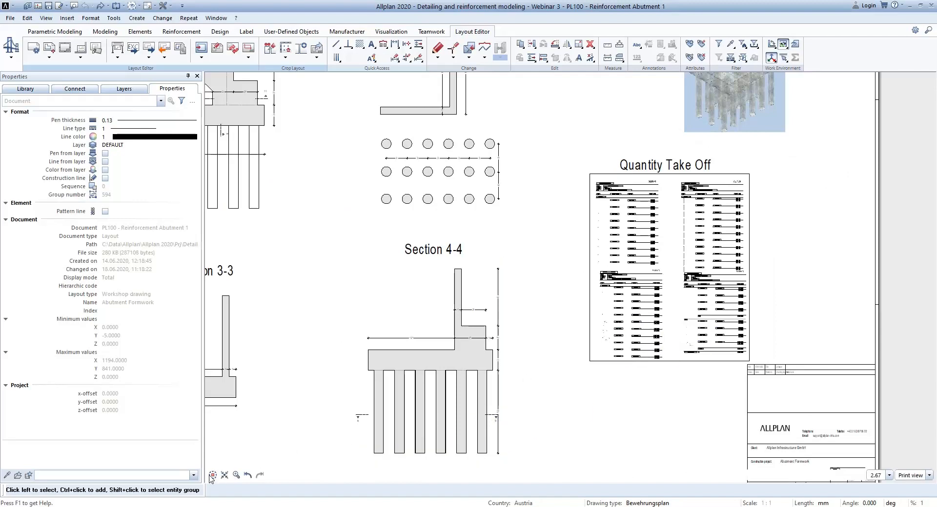
left_click(236, 475)
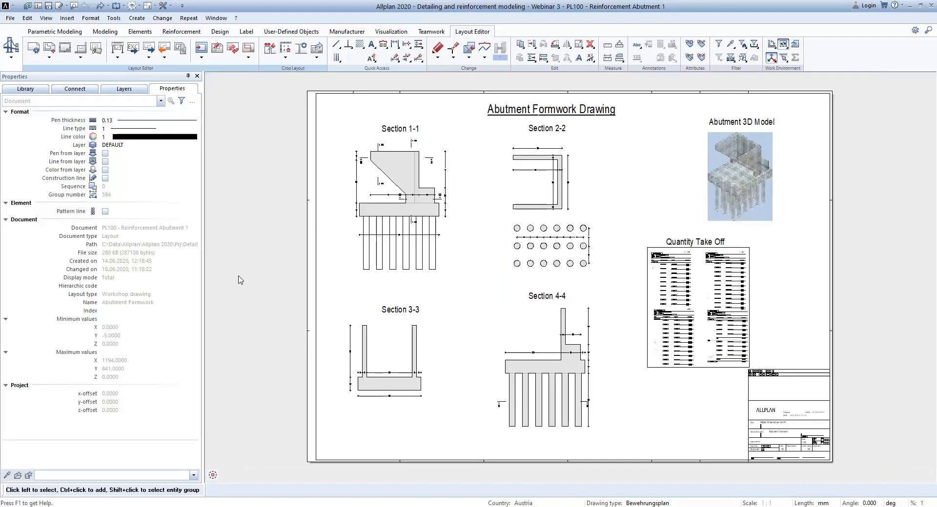